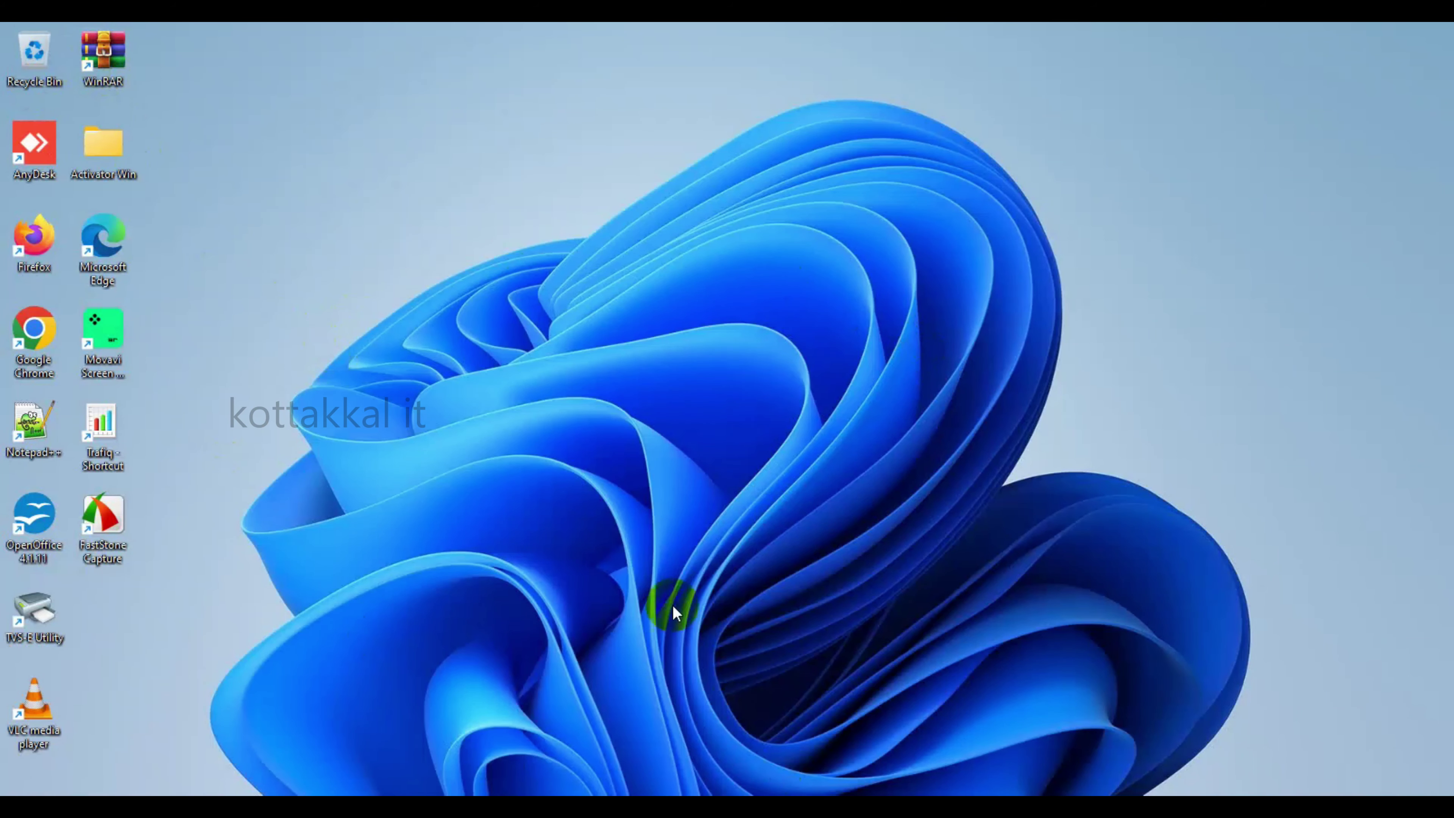
In Google Chrome, search for "tvs thermal printer 3230 driver", open the TVS Electronics RP 3230 page in its own tab, and minimise the browser.
double_click(31, 326)
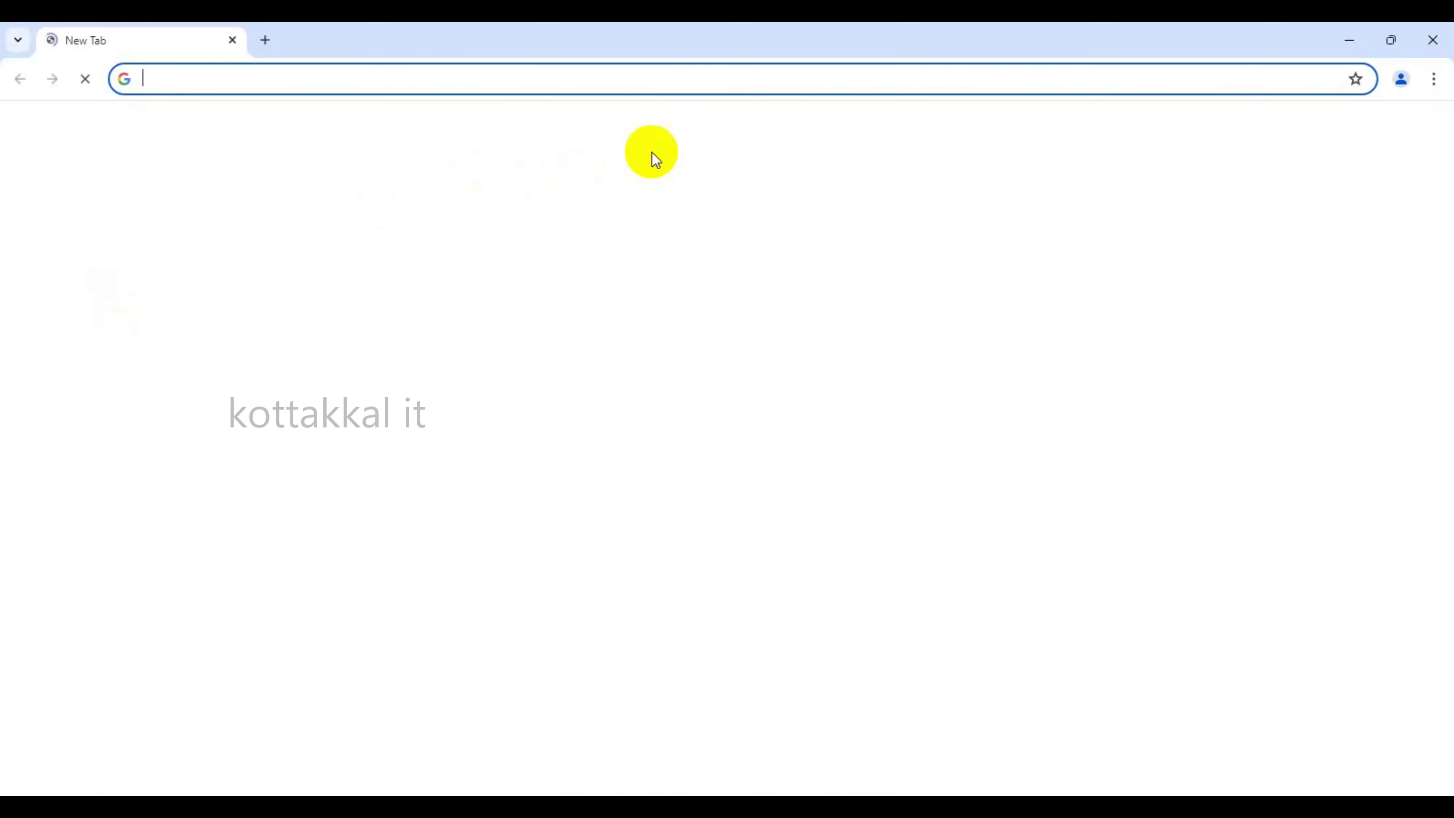
left_click(690, 85)
type("tvs thermal printer 3230 driver")
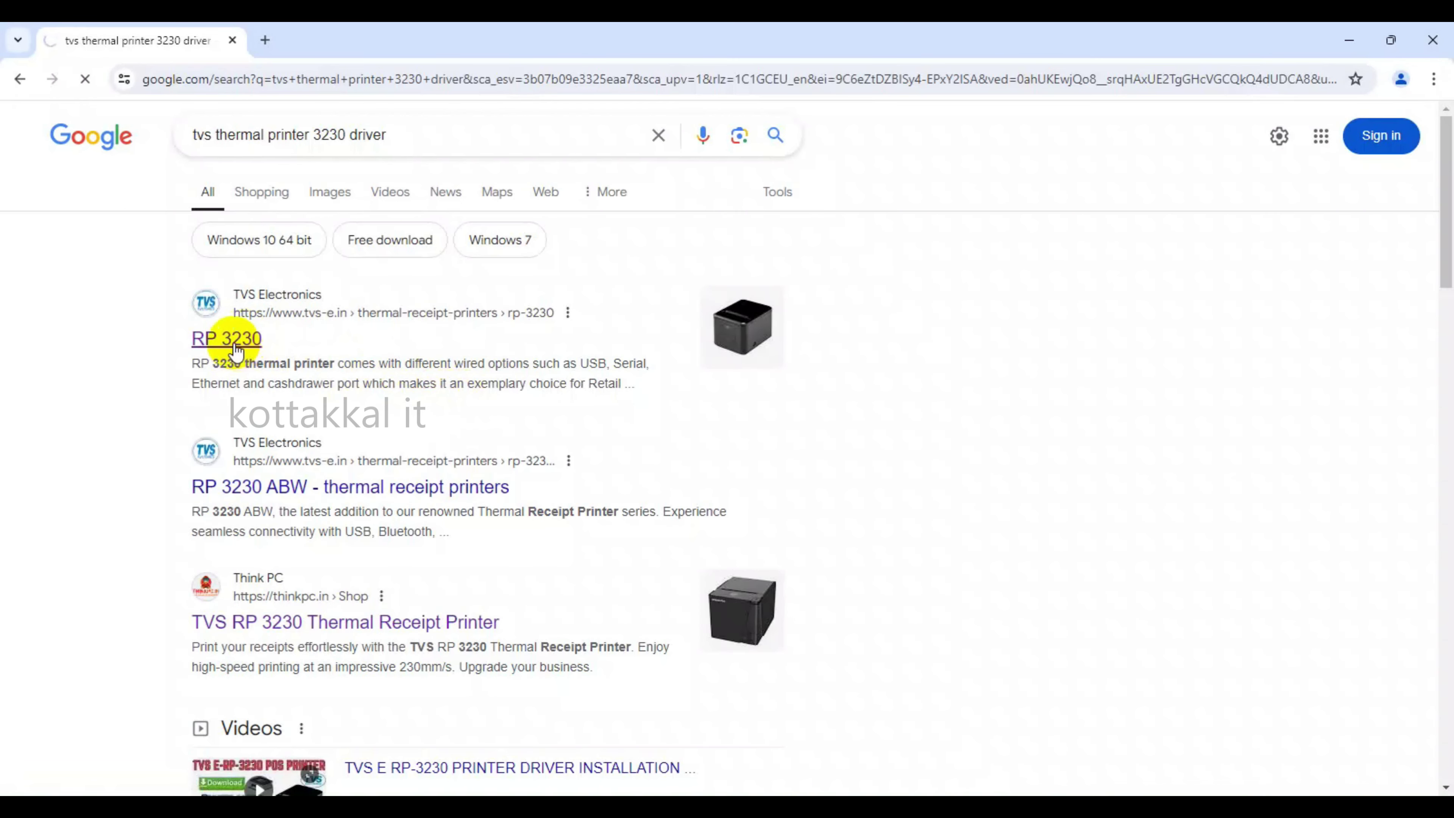
middle_click(234, 343)
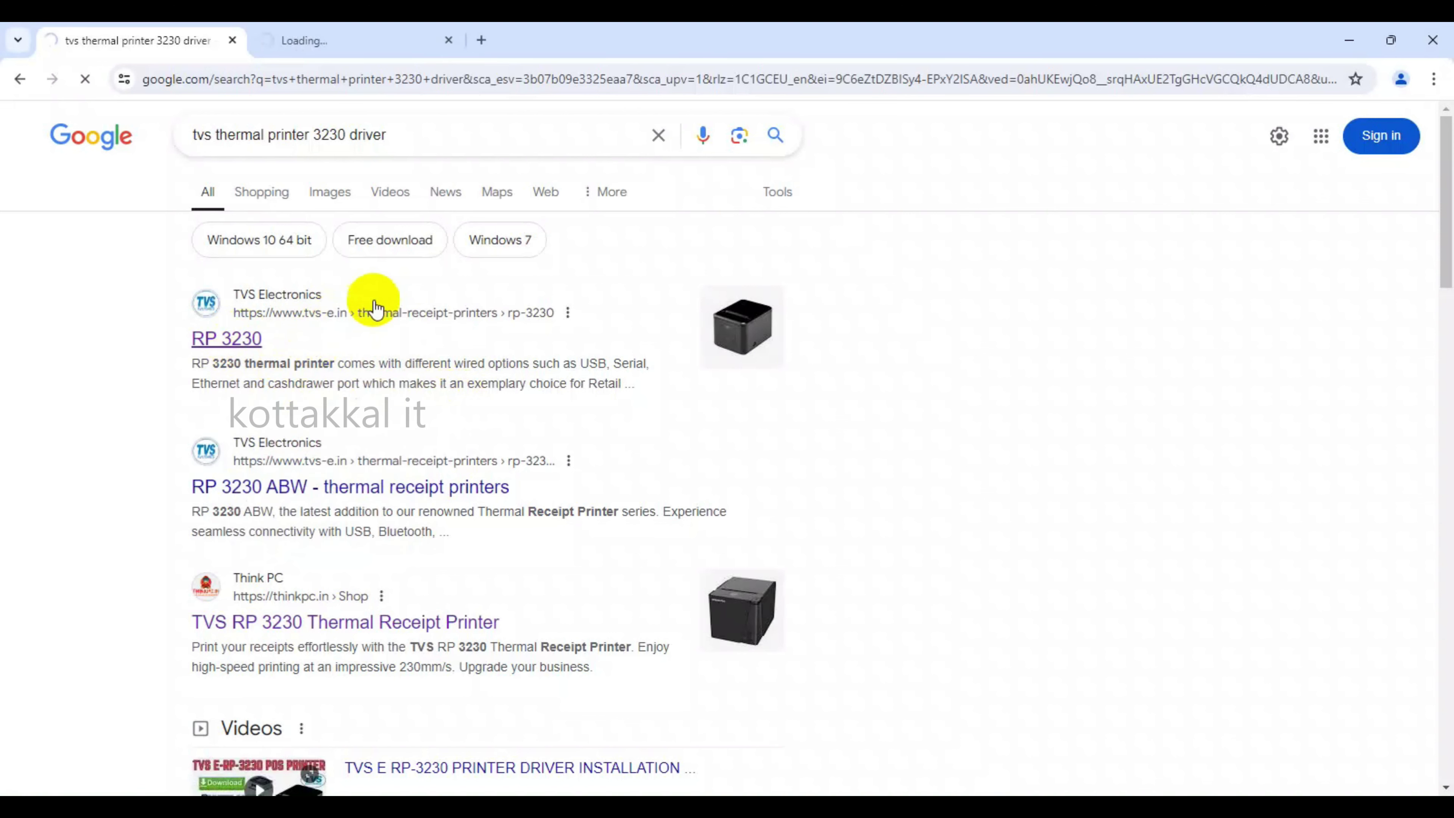
left_click(364, 45)
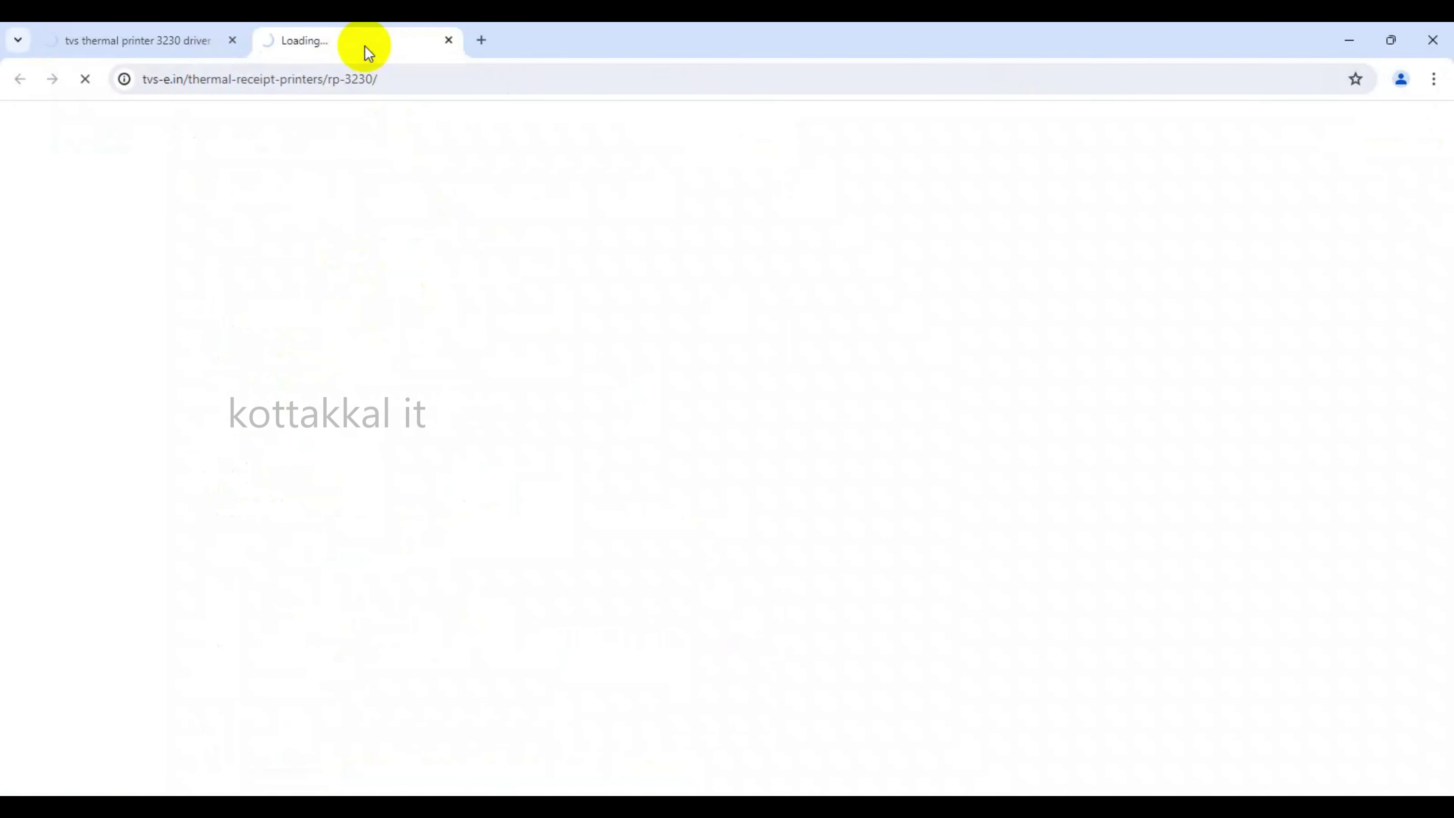
left_click(1356, 31)
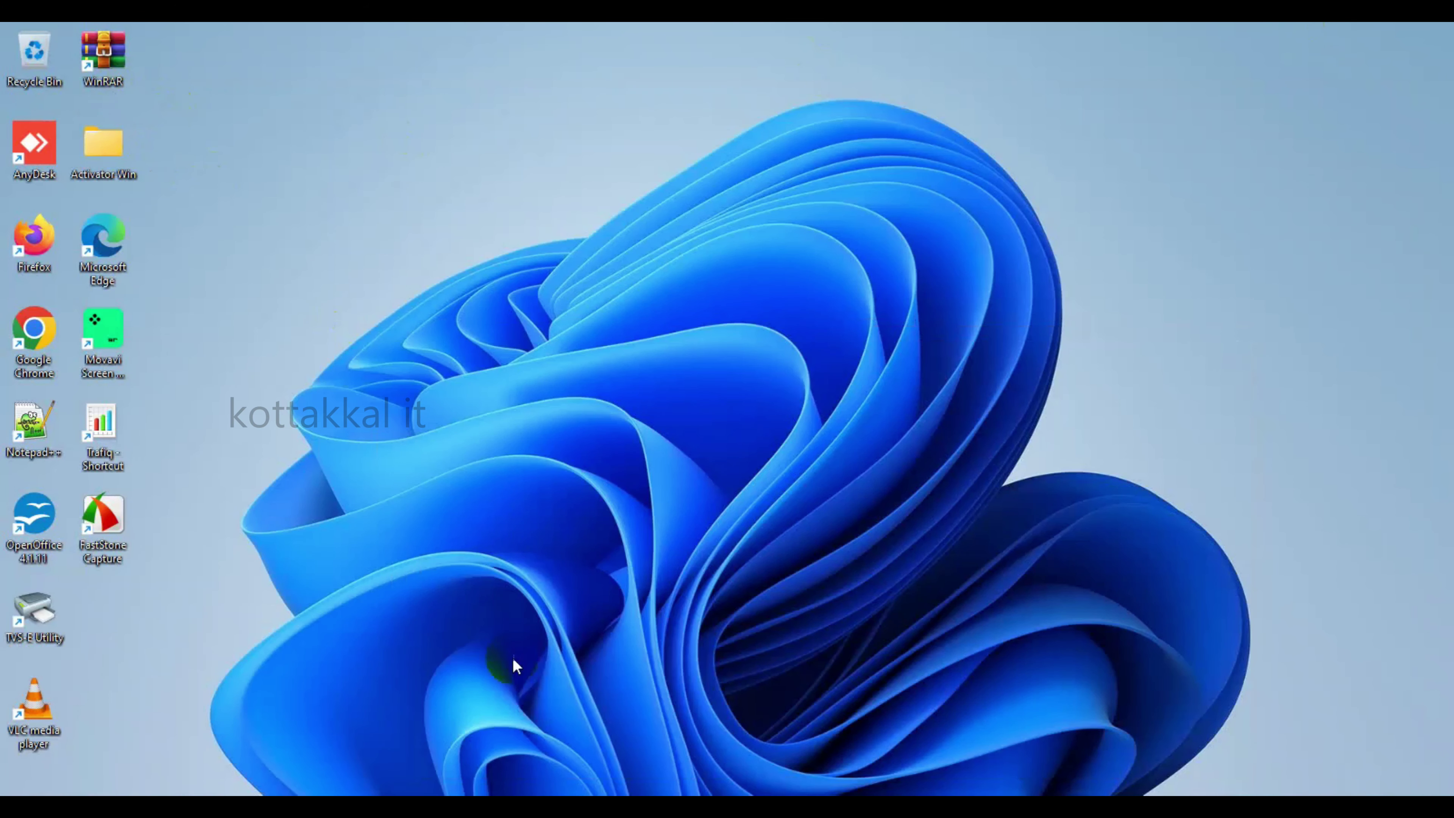
Switch to File Explorer and open the drivers folder inside the RP 3230 drivers archive from Downloads.
key("alt+Tab")
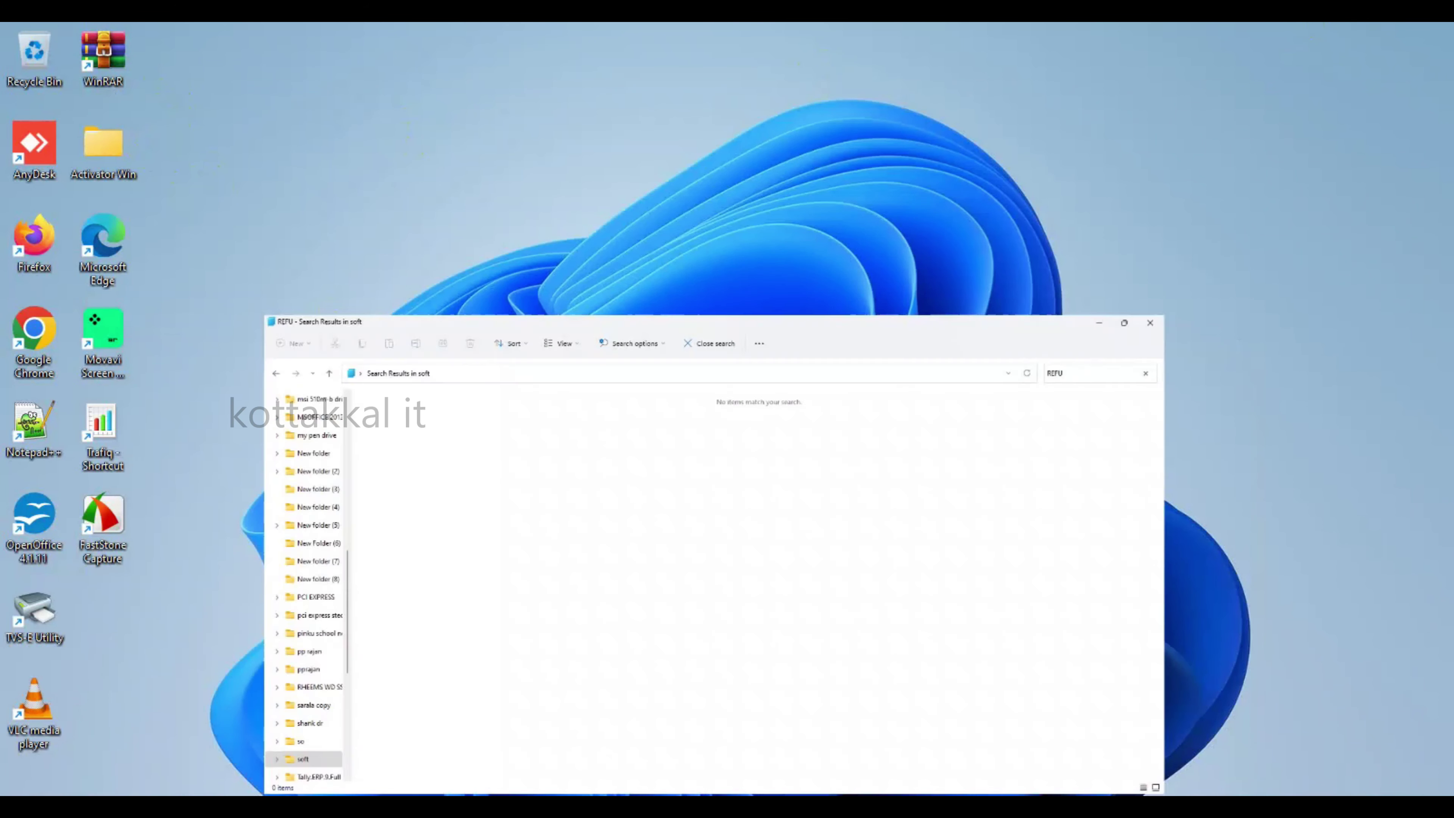
scroll(132, 183, "up", 15)
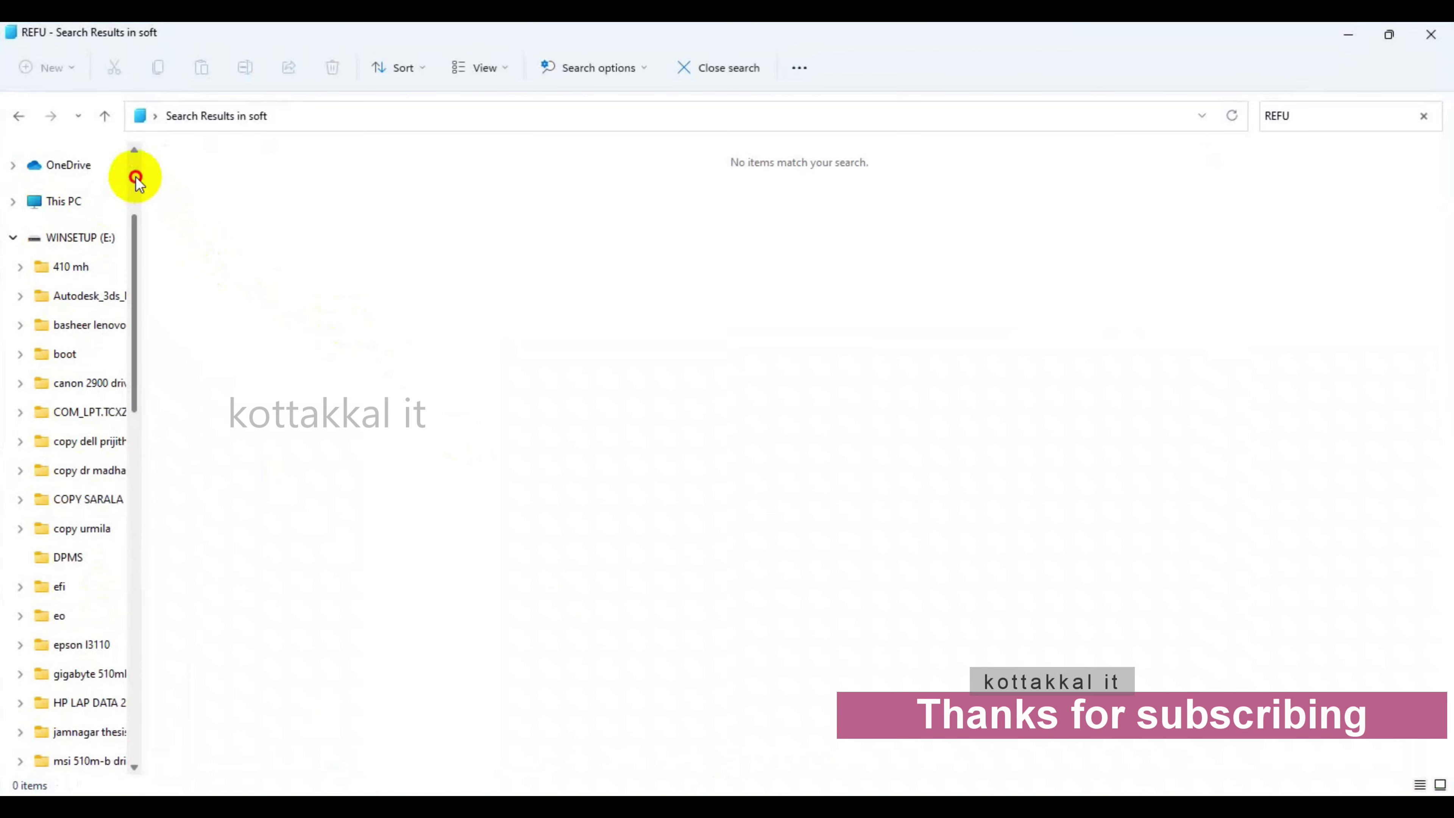
left_click(85, 223)
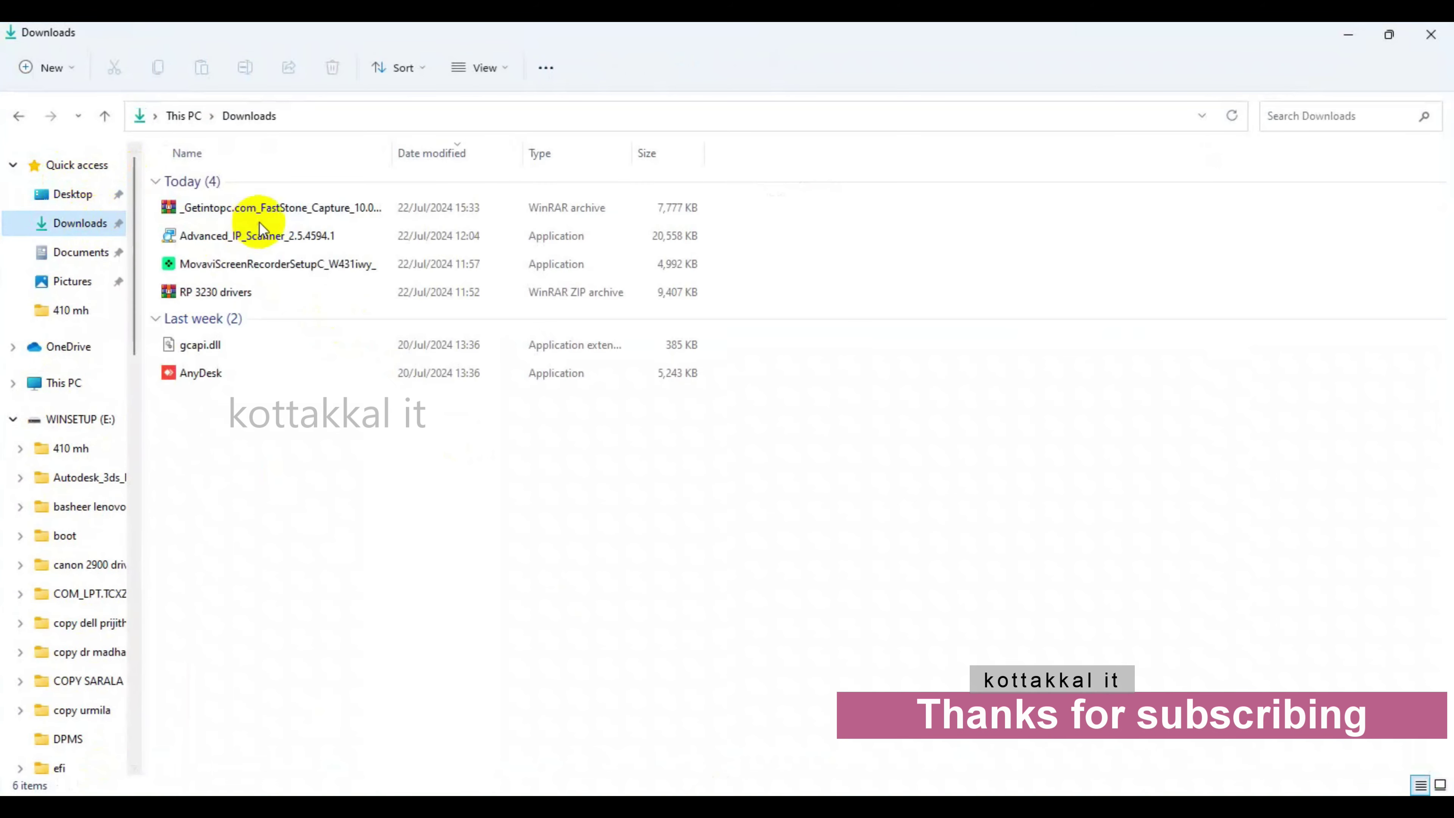
double_click(308, 295)
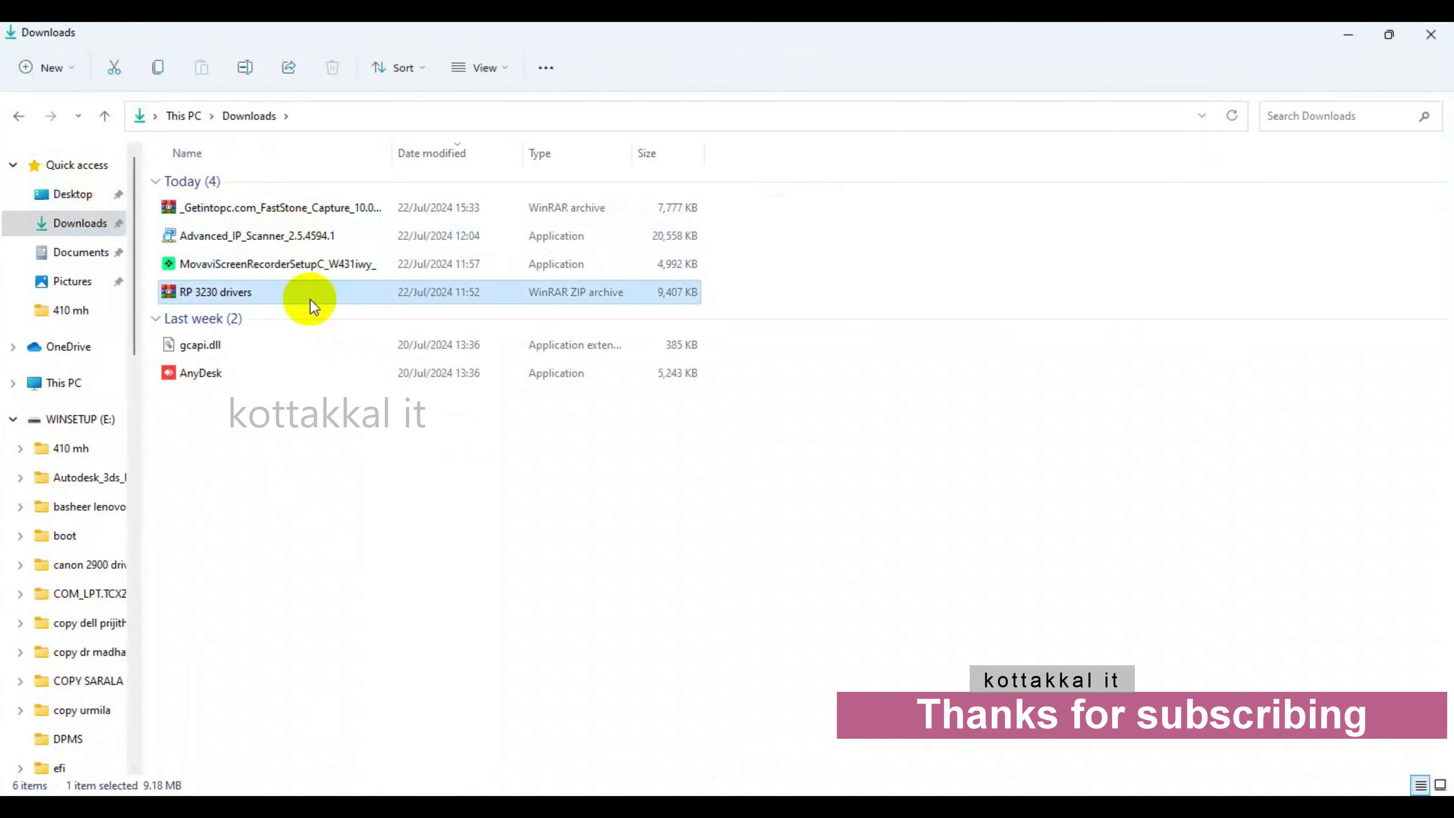
left_click(133, 347)
double_click(134, 346)
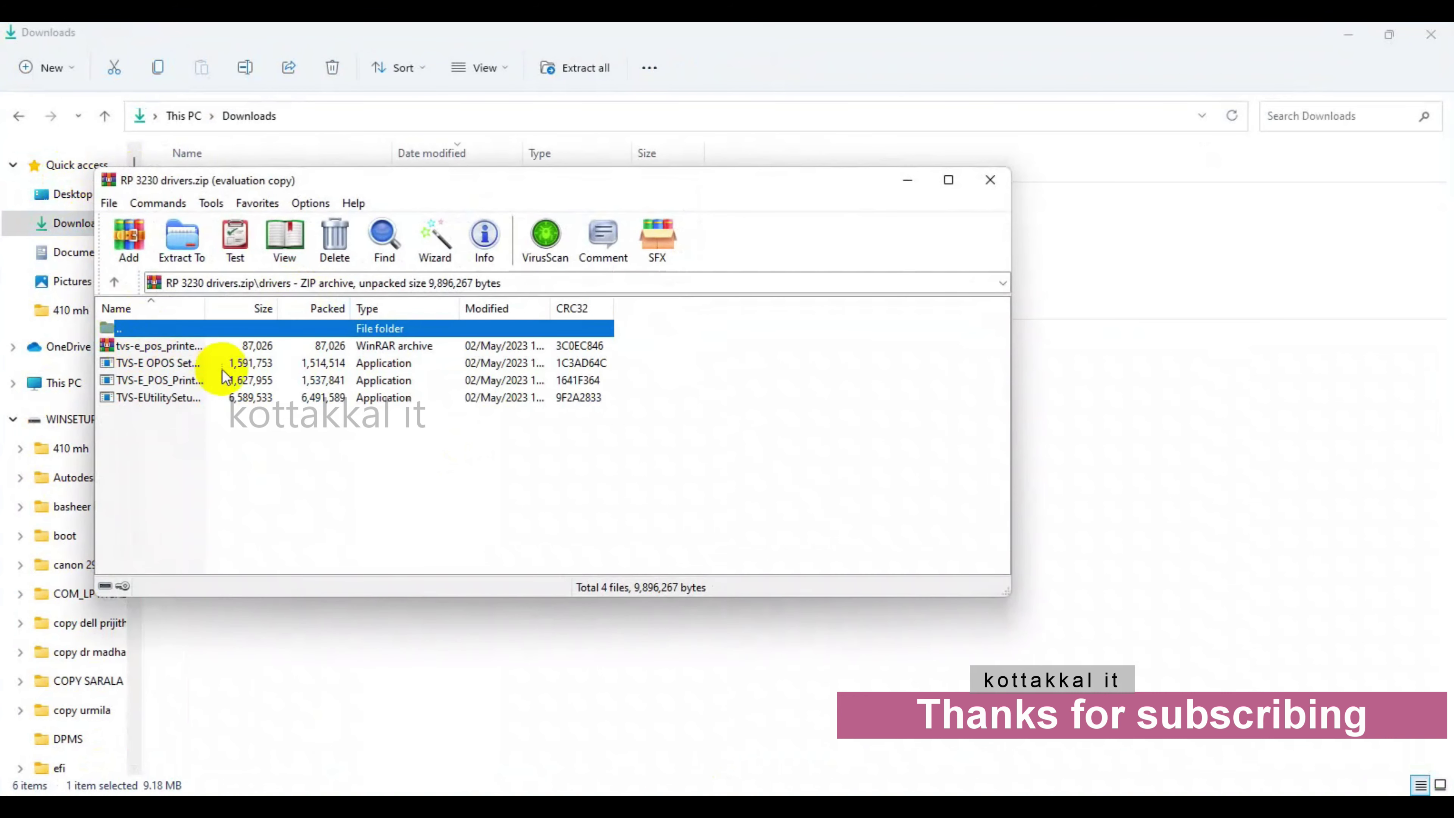
Extract all four driver files to a new desktop folder named RP 3230 drivers, and close the archive and Downloads windows.
left_click(211, 401)
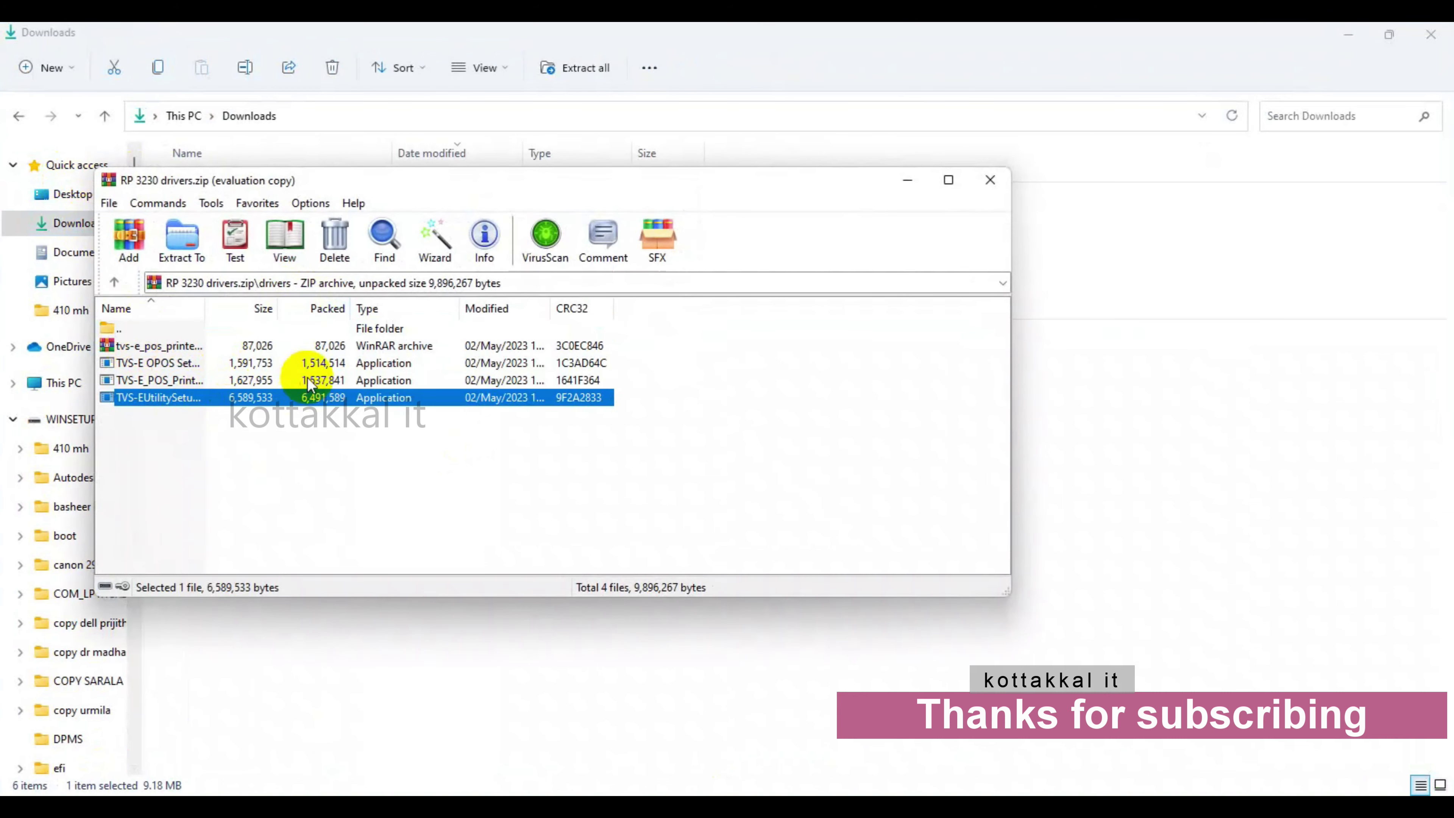
left_click_drag(199, 305, 350, 307)
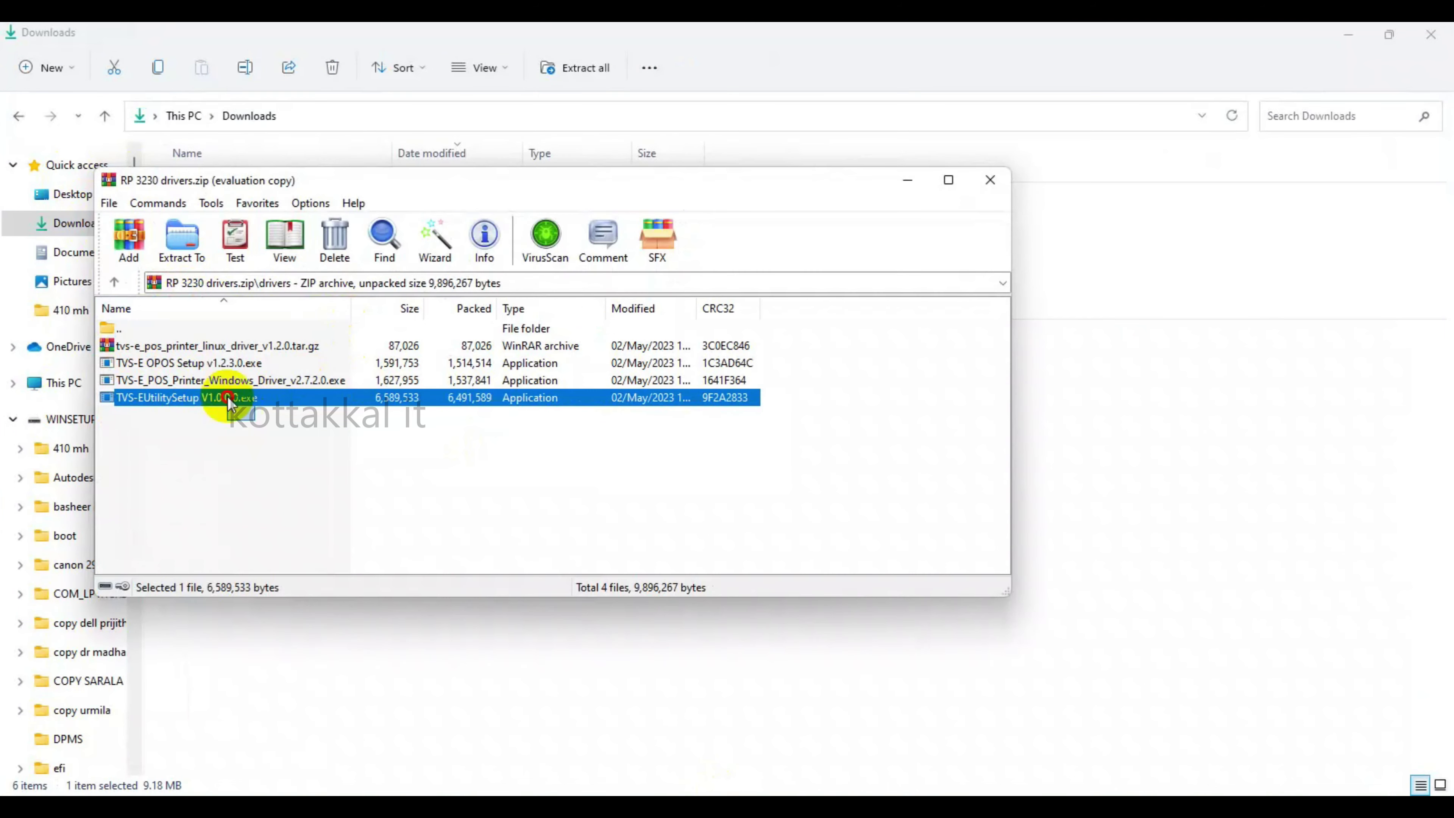
left_click(200, 346, "shift")
left_click(195, 255)
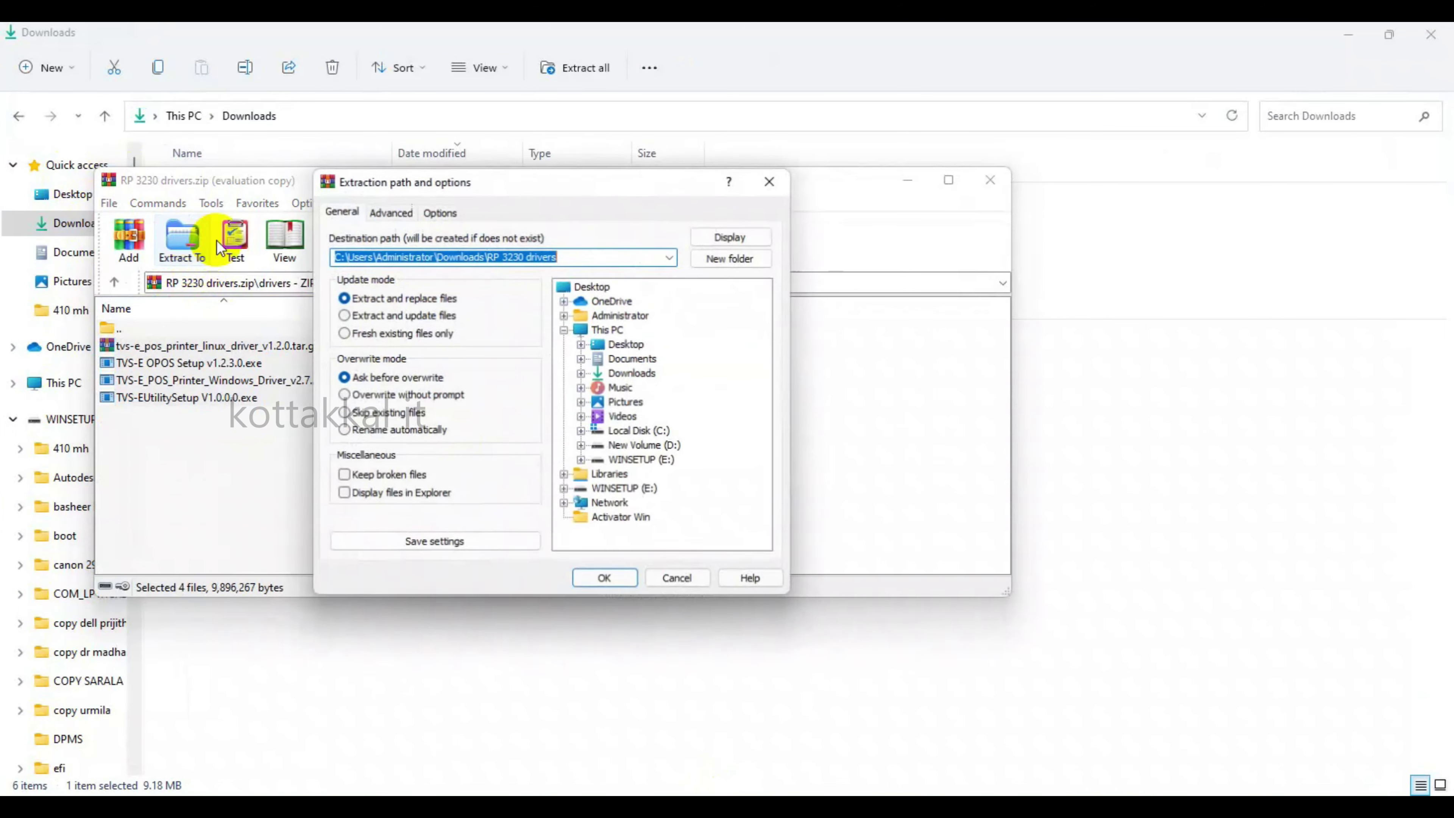
left_click(595, 286)
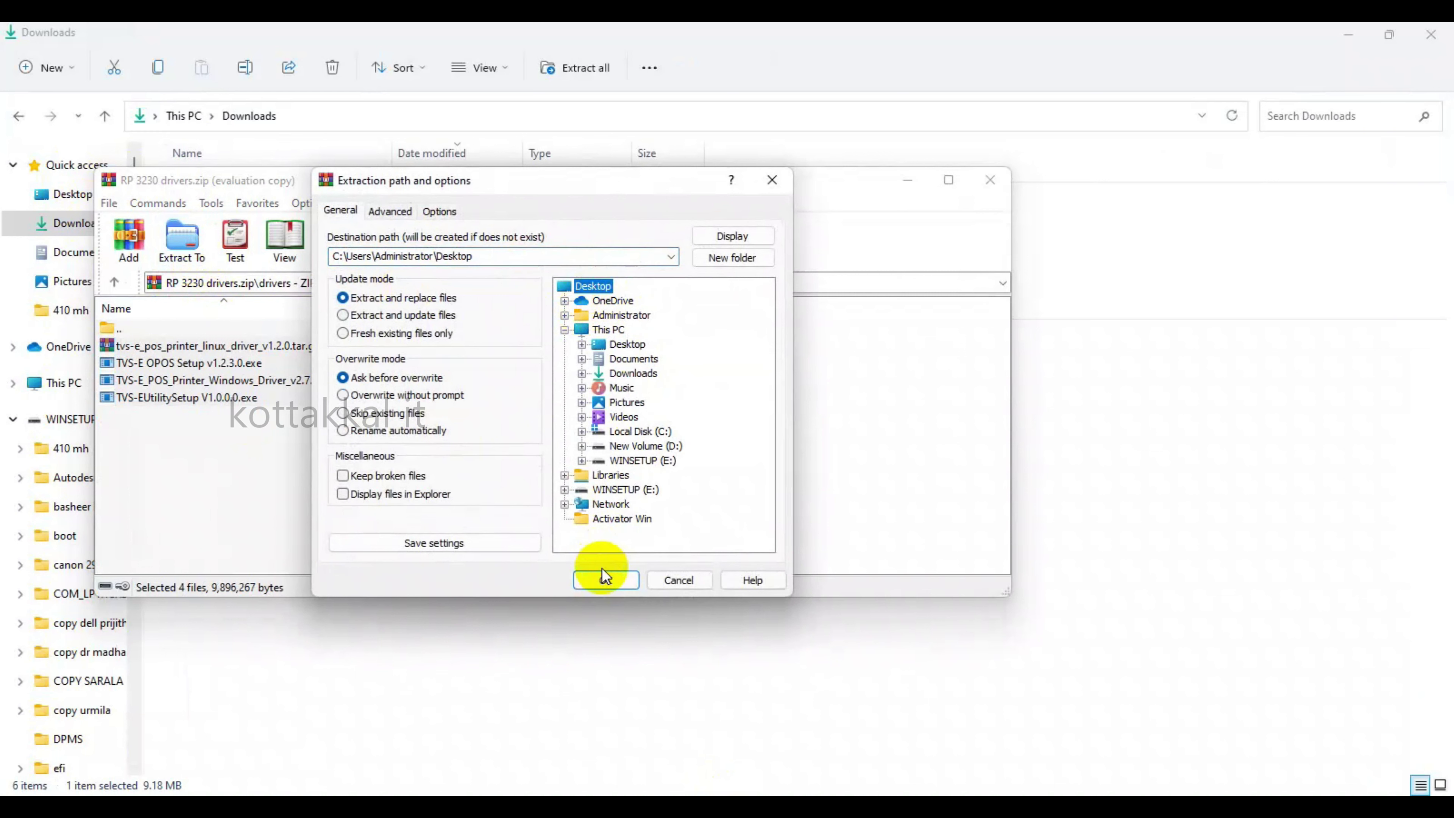
left_click(735, 259)
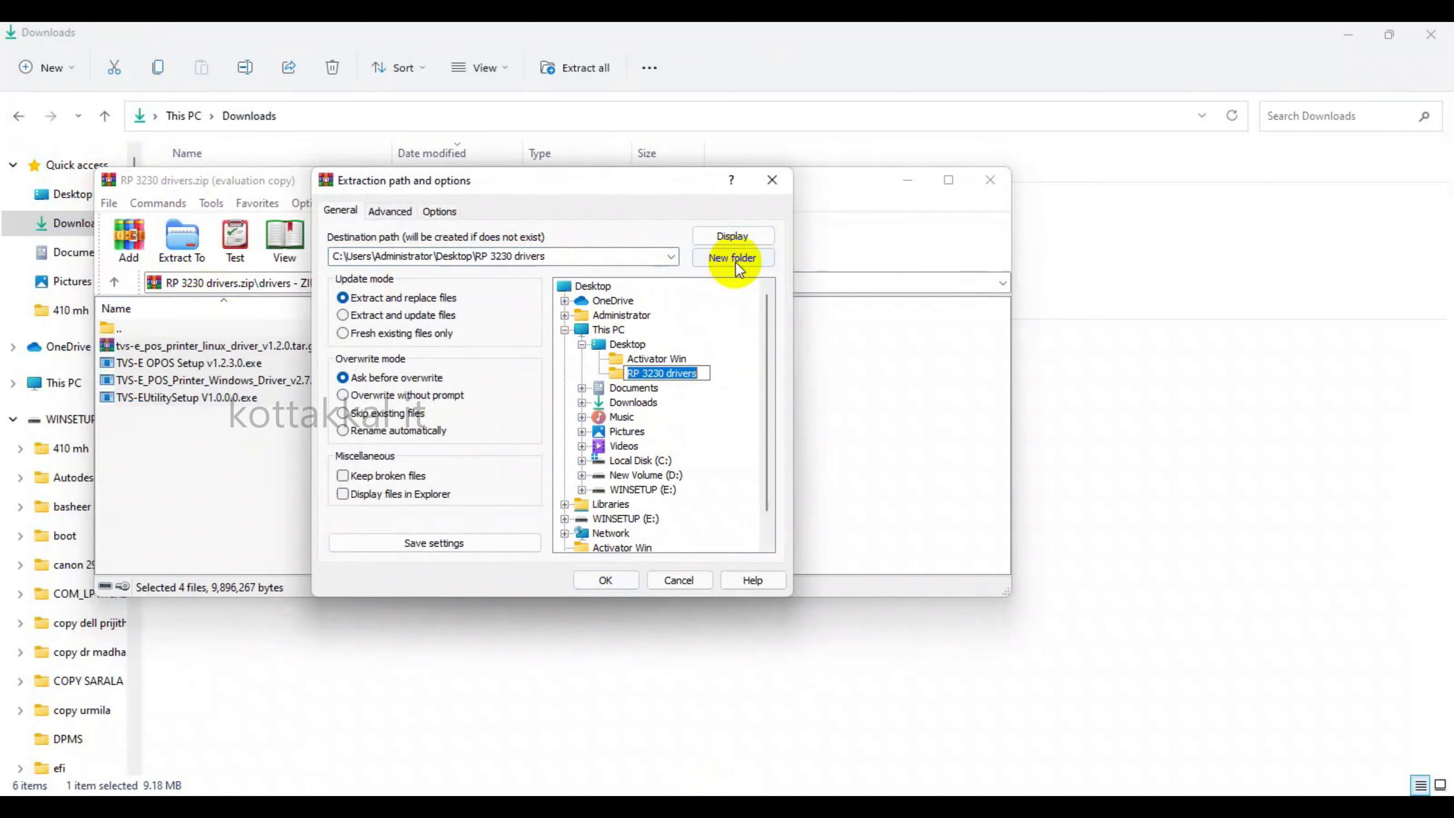
left_click(598, 578)
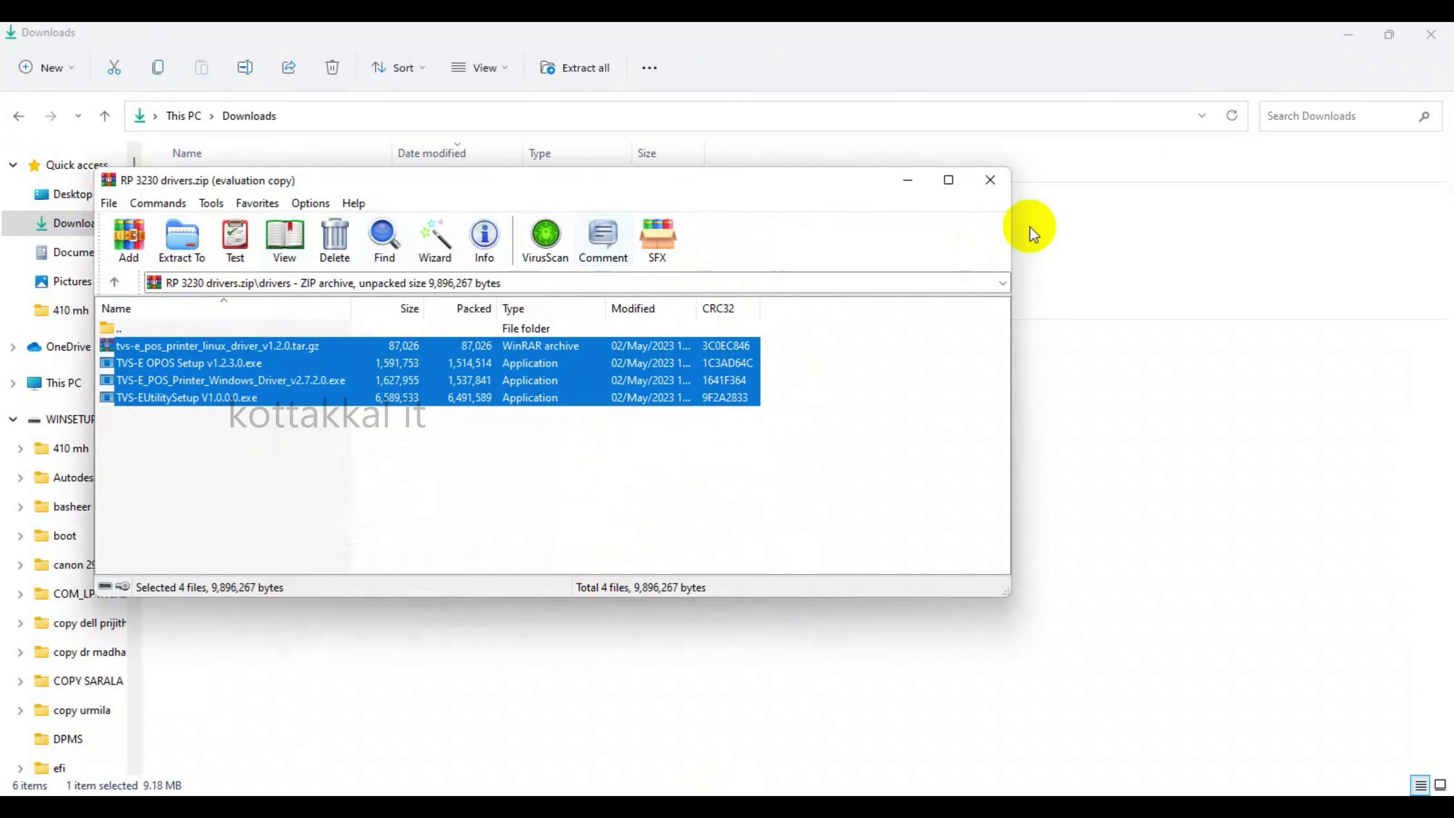
left_click(989, 179)
left_click(1431, 34)
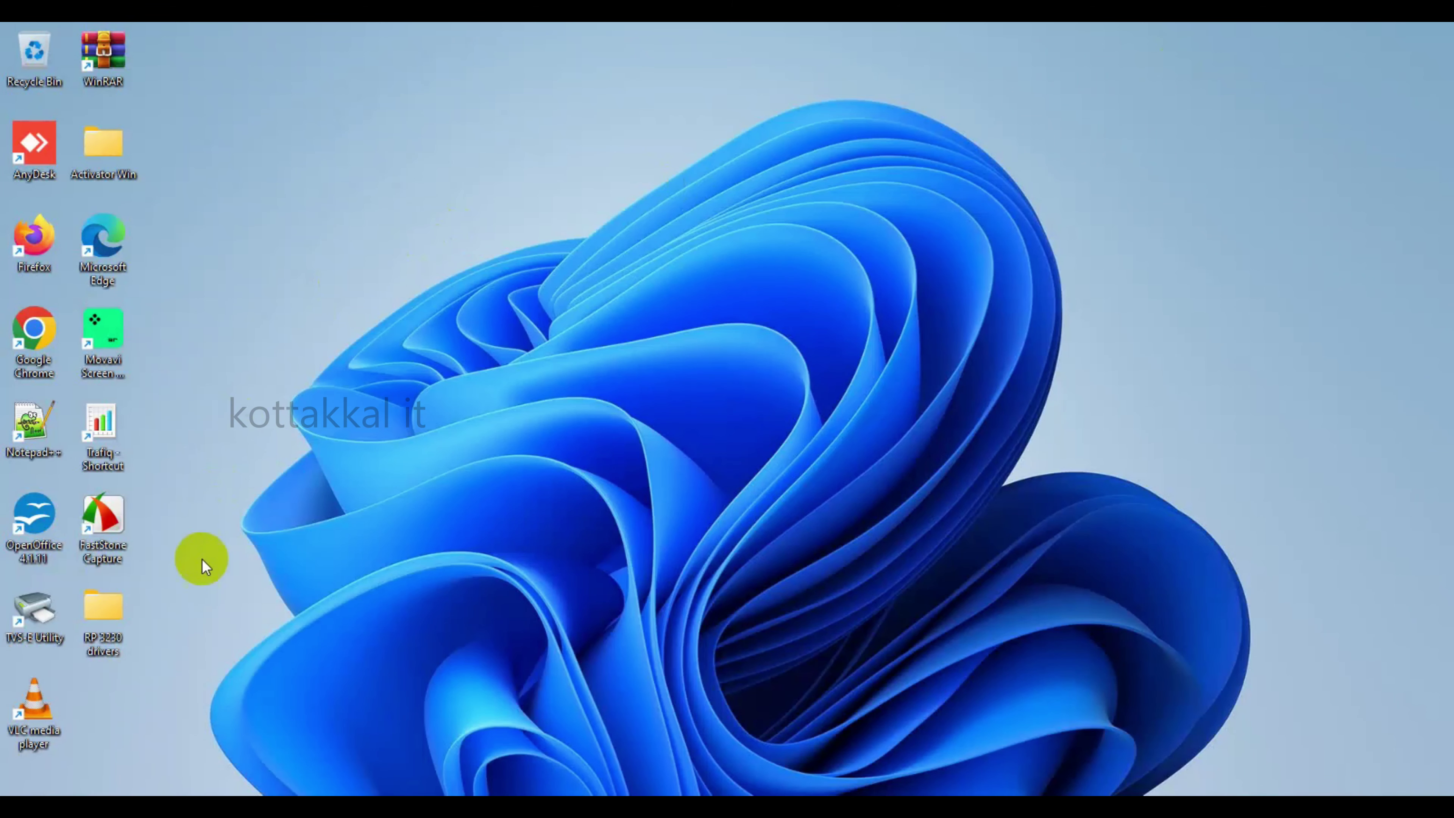
Install TVS-EUtilitySetup V1.0.0.0 from the desktop RP 3230 drivers folder in English, finishing without launching TVS-E Utility.
double_click(127, 601)
left_click(268, 266)
double_click(267, 269)
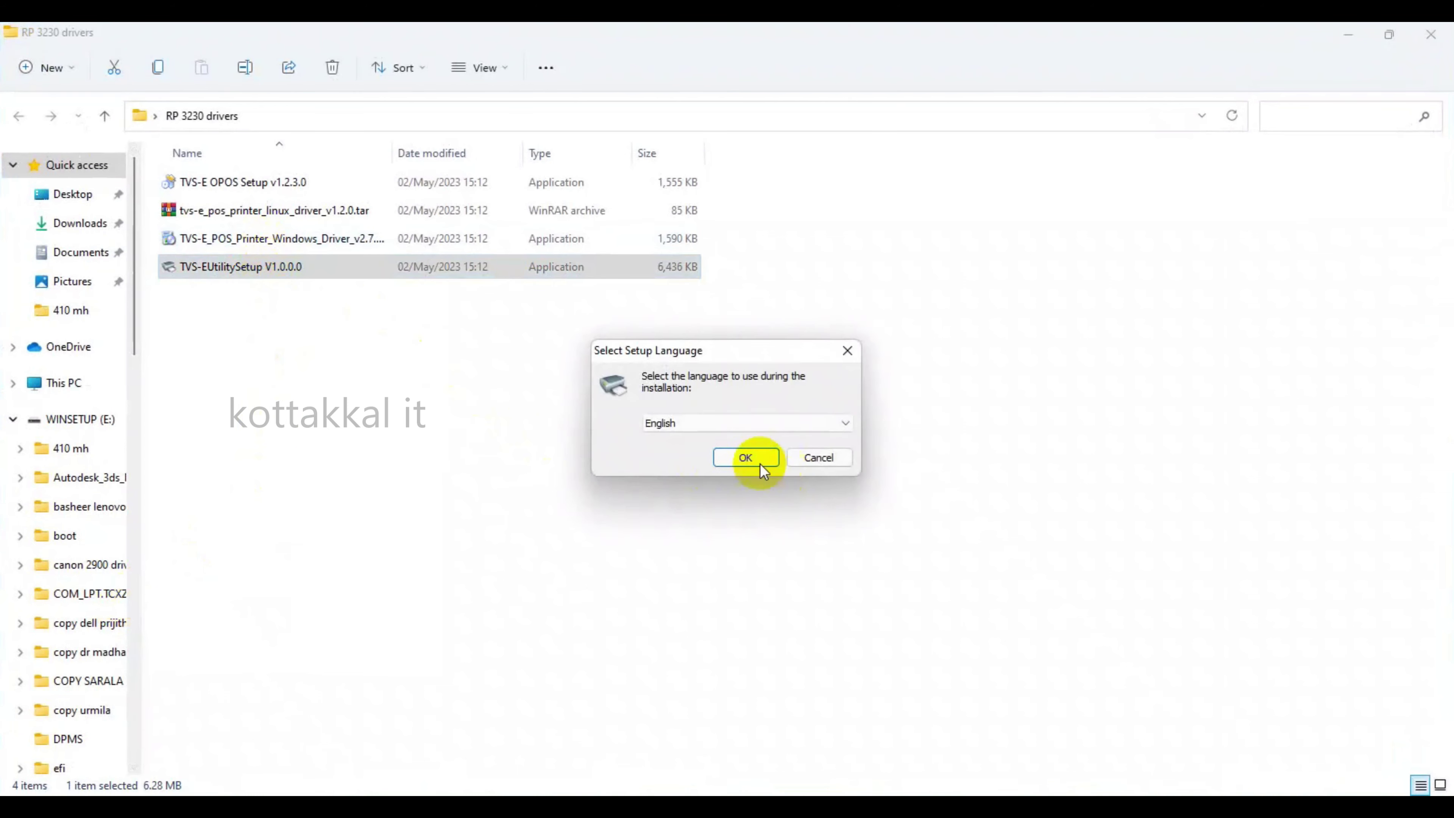
left_click(744, 456)
left_click(839, 563)
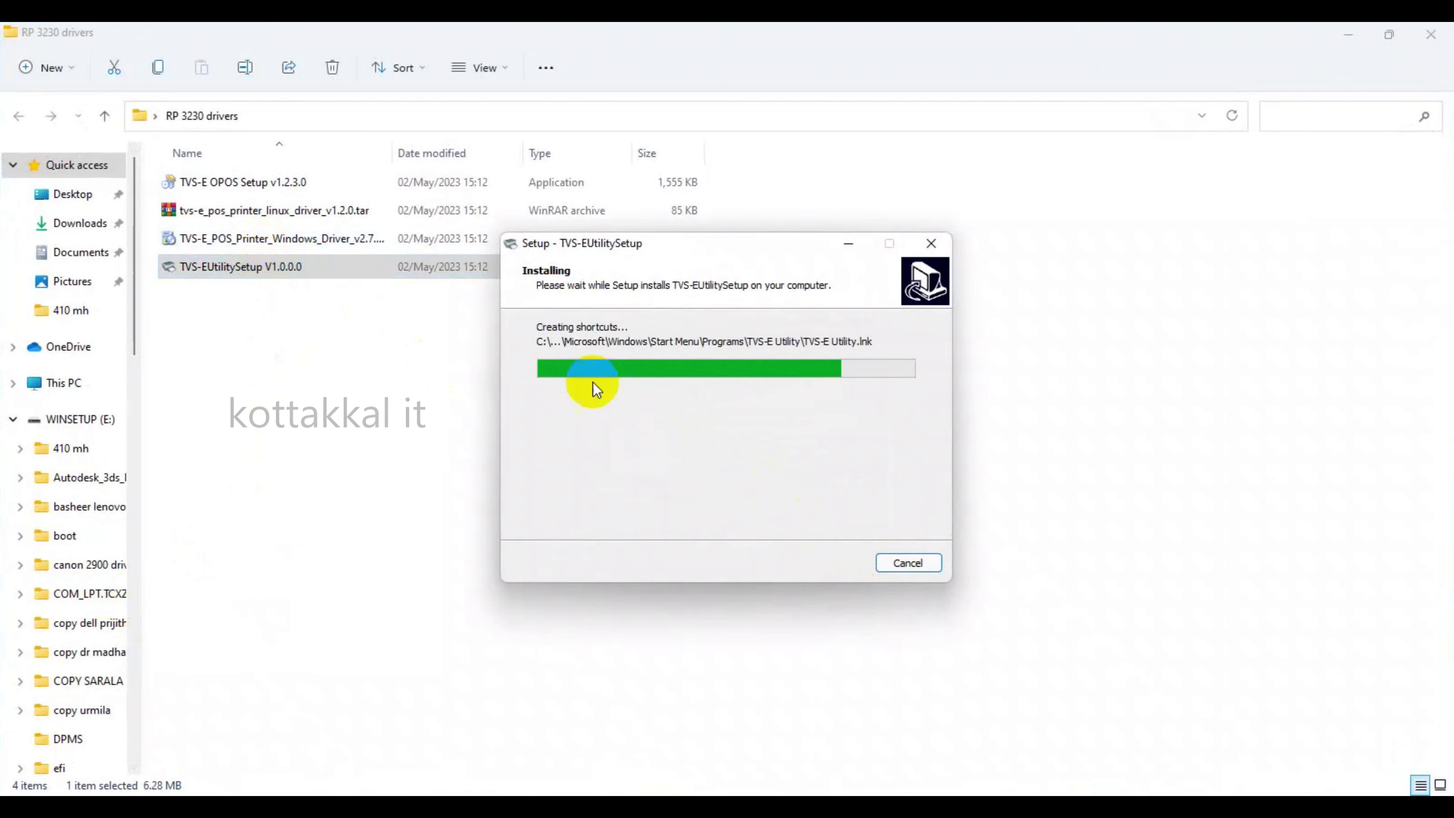
left_click(845, 564)
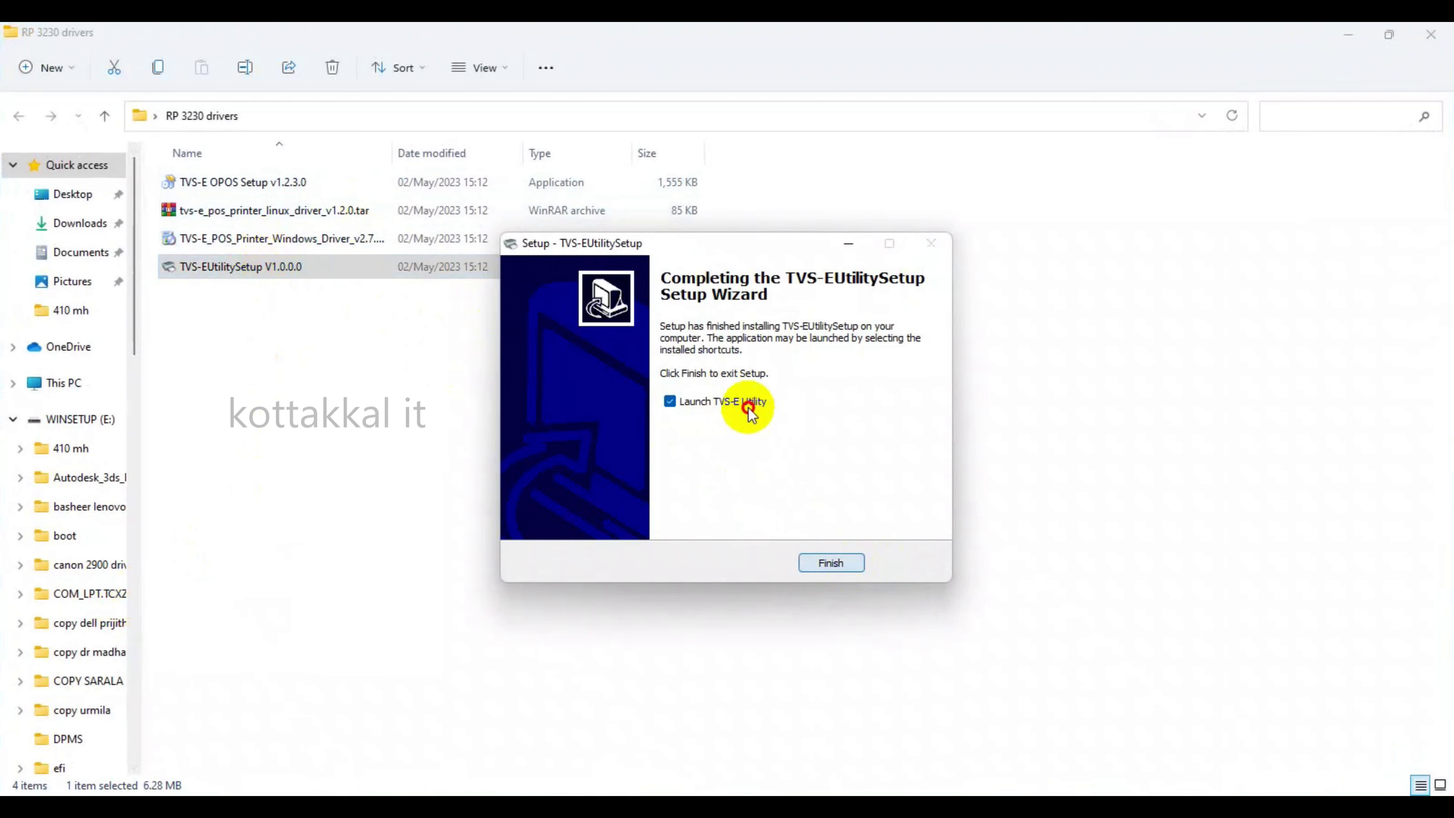
left_click(752, 420)
left_click(761, 403)
left_click(831, 562)
Start the TVS-E POS Printer Windows Driver setup, choose to install the printer driver, and continue to the port selection.
double_click(463, 243)
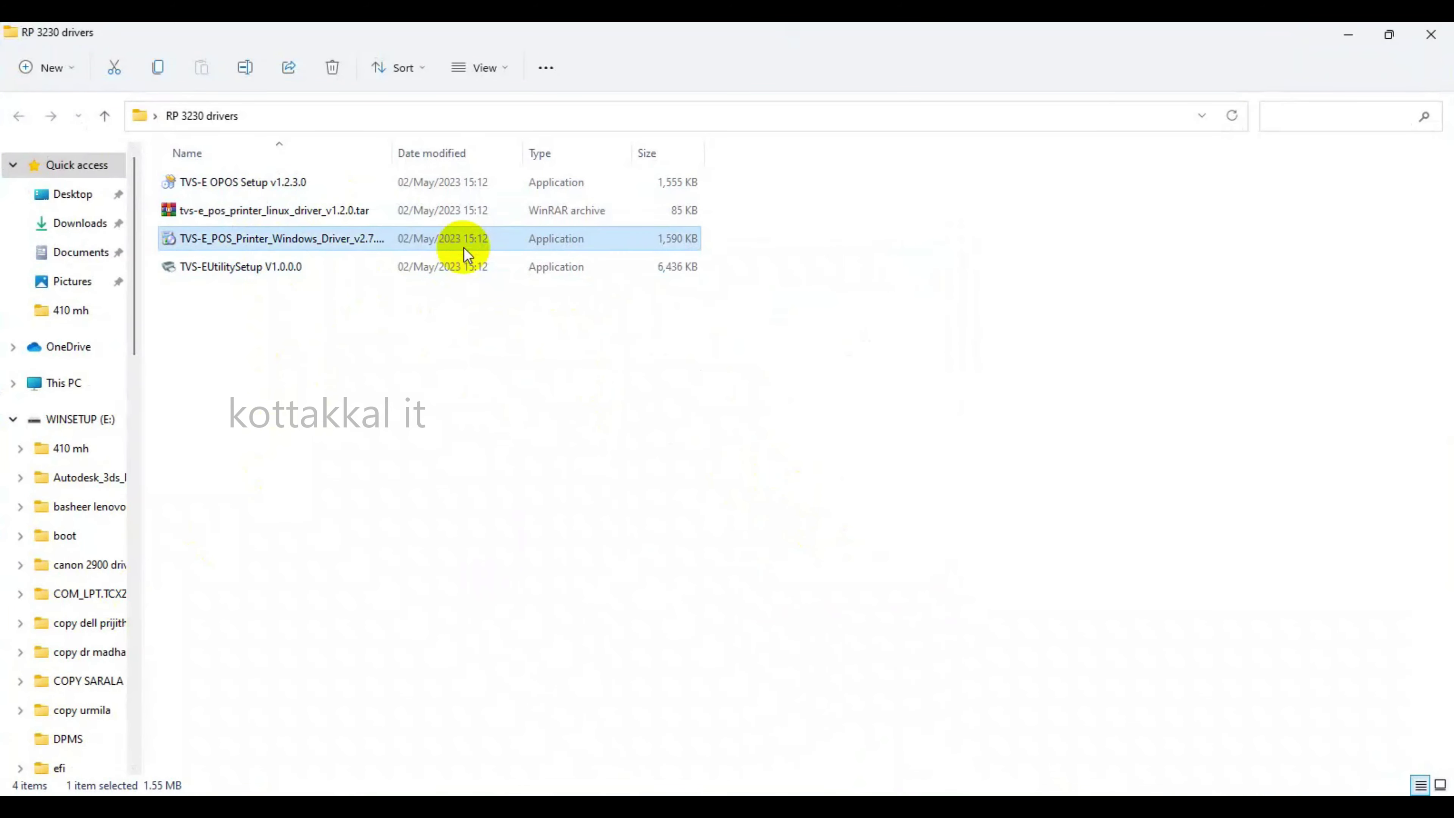
left_click(744, 456)
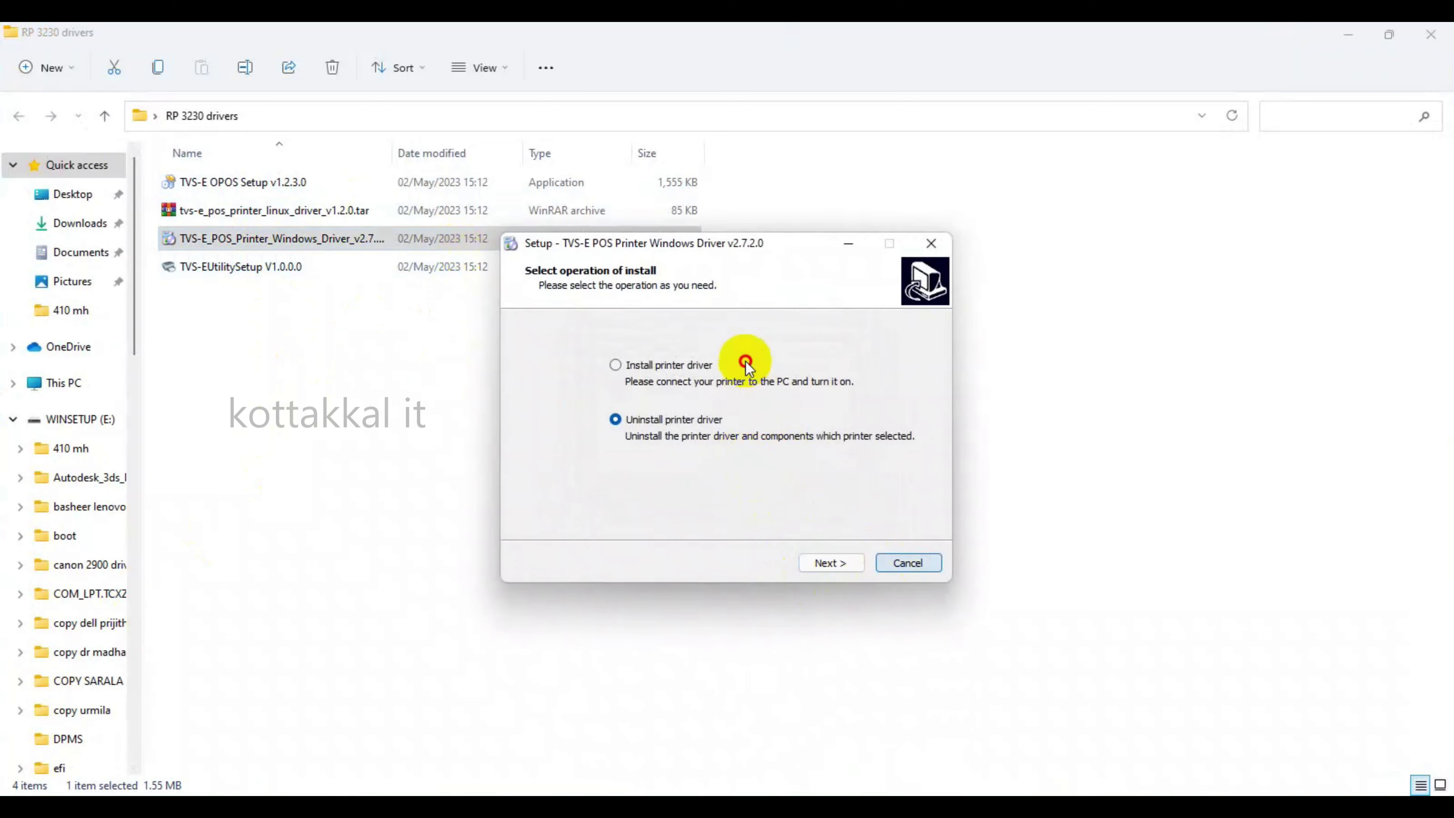
left_click(917, 569)
left_click(691, 365)
left_click(831, 561)
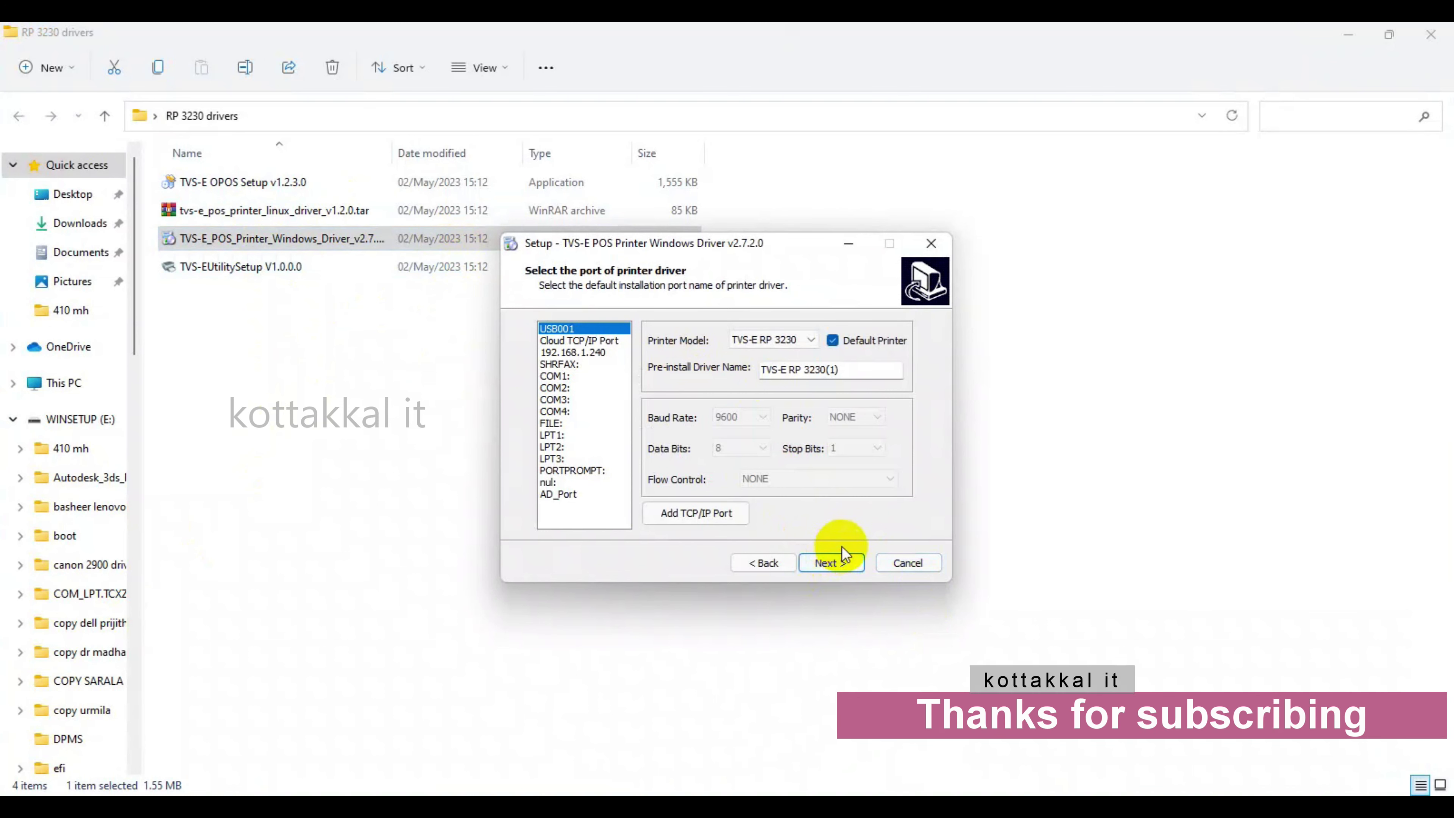
Decline exiting the driver setup and try the 192.168.1.240 and Cloud TCP/IP ports for the printer.
left_click(912, 559)
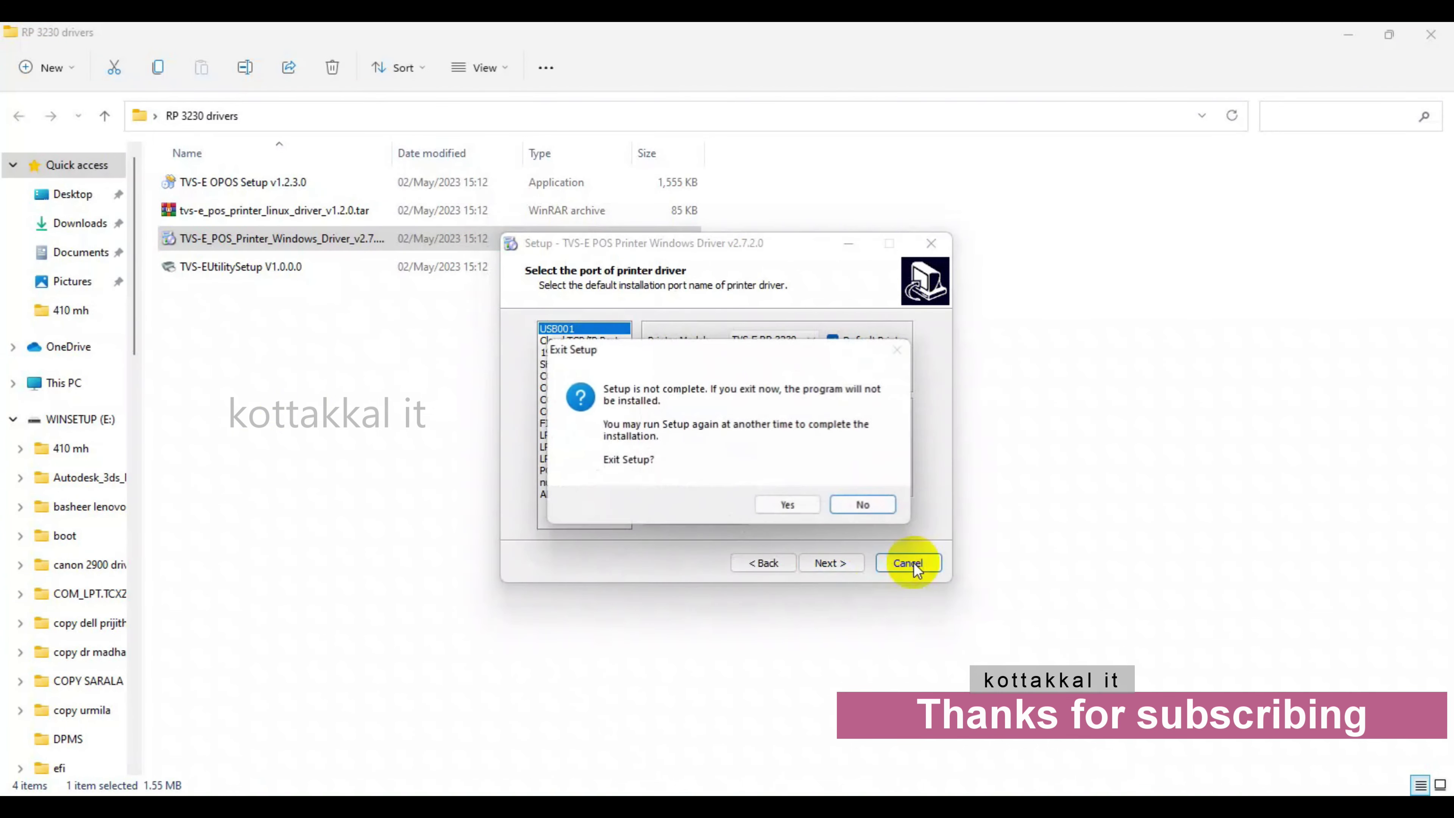
left_click(874, 504)
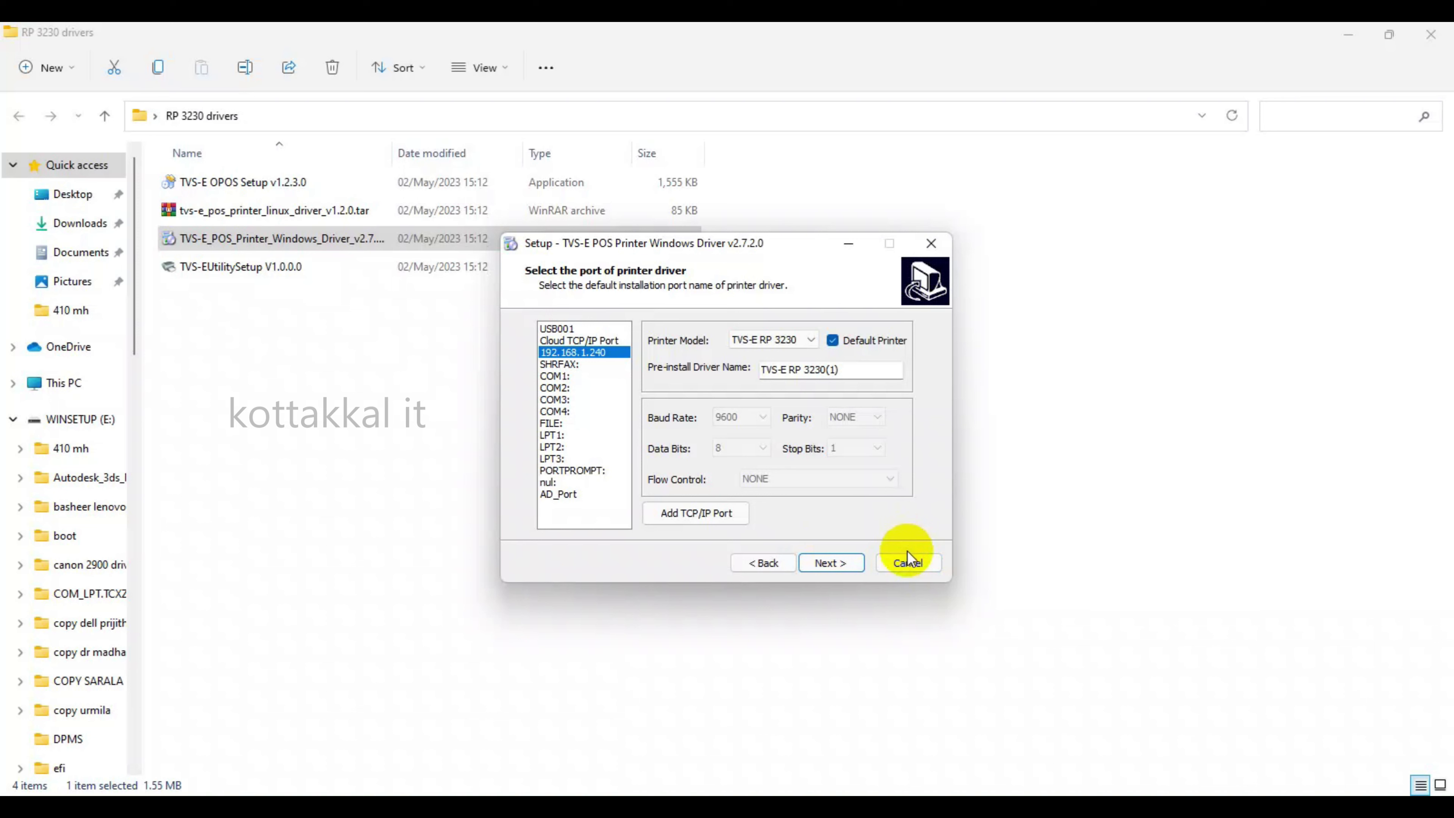
left_click(908, 567)
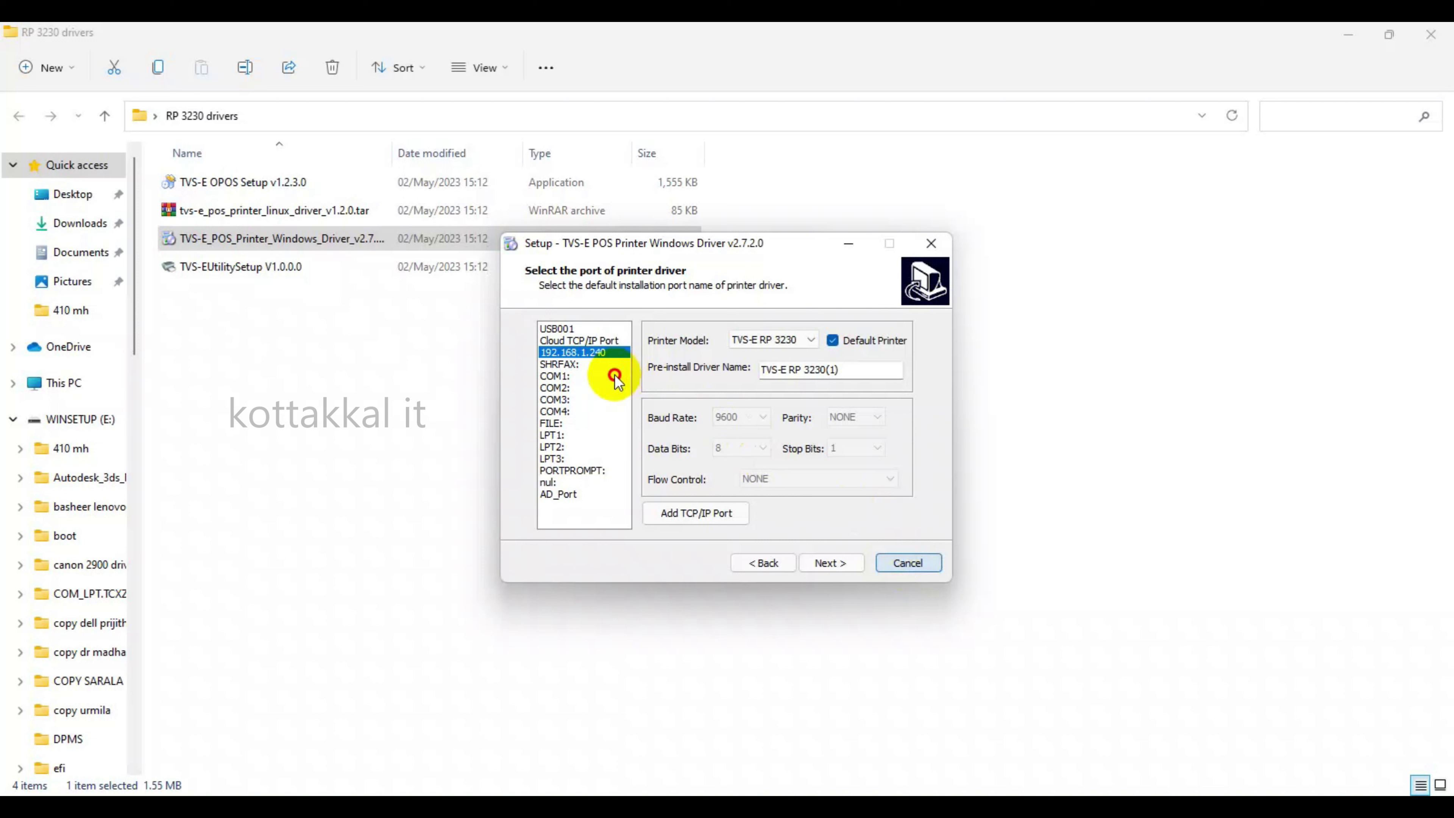
left_click(606, 354)
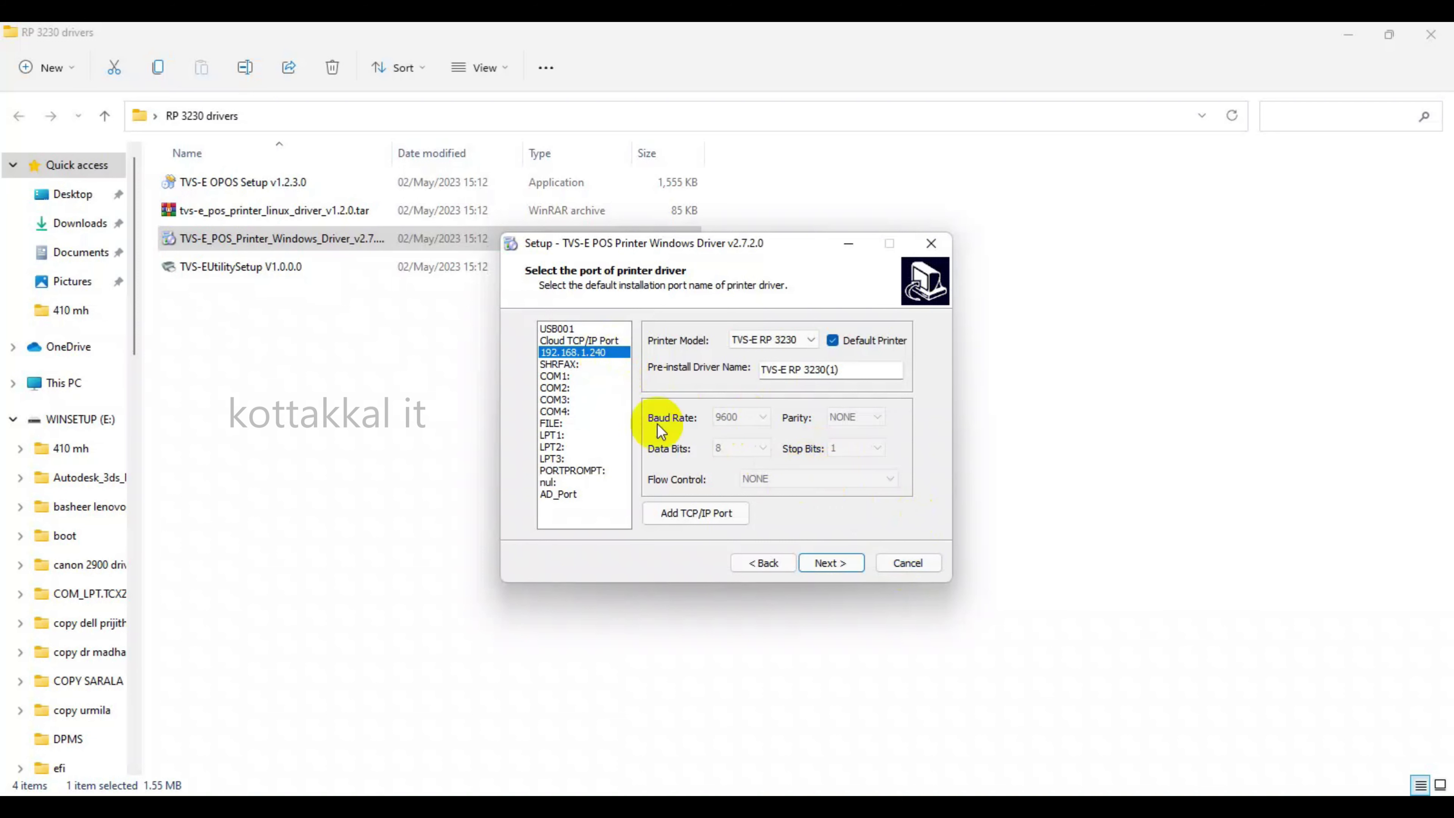
left_click(594, 340)
Install the TVS-E RP 3230 driver as default printer on port USB001, finish the setup, and close the drivers folder.
left_click(593, 328)
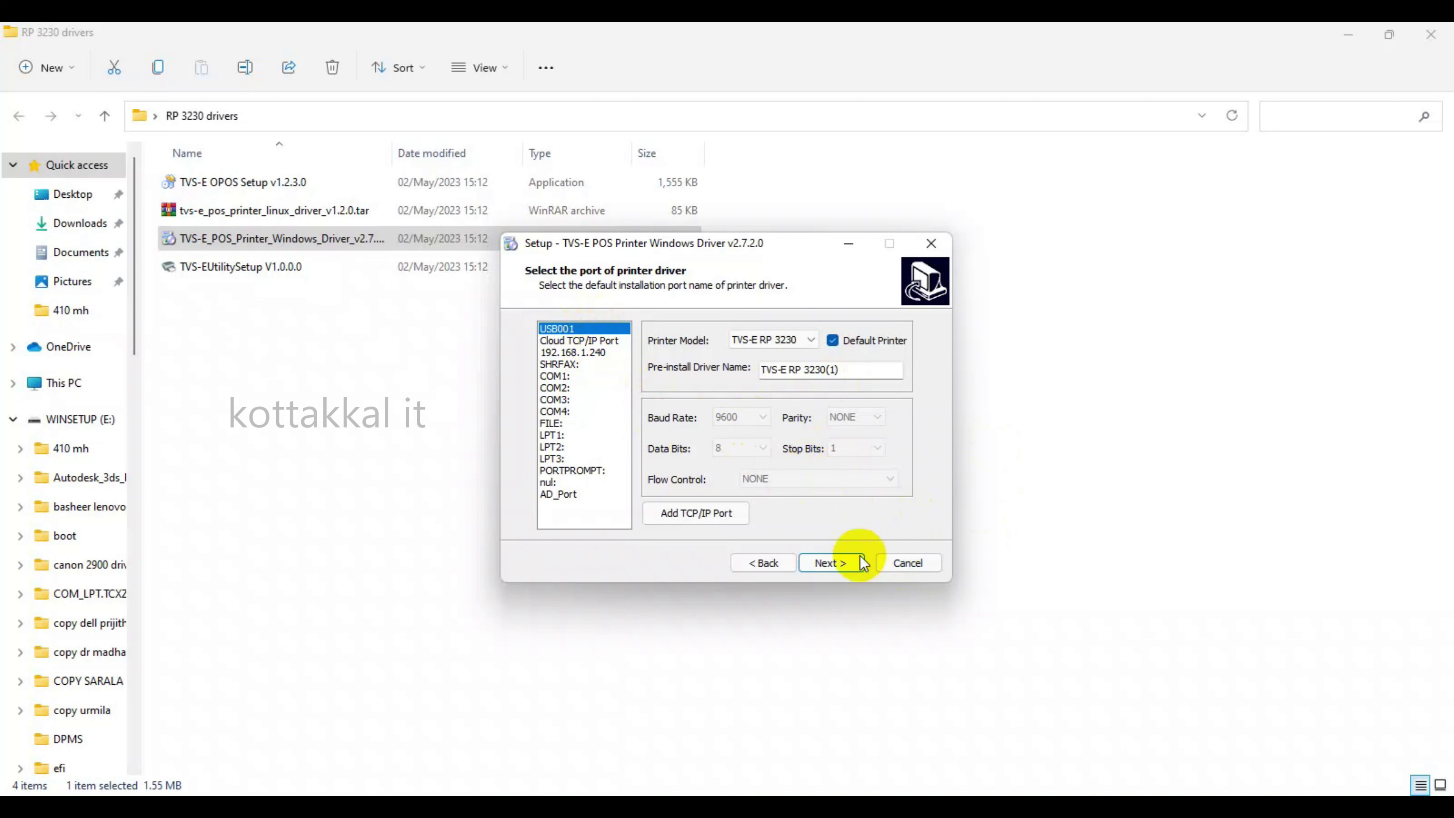
left_click(833, 563)
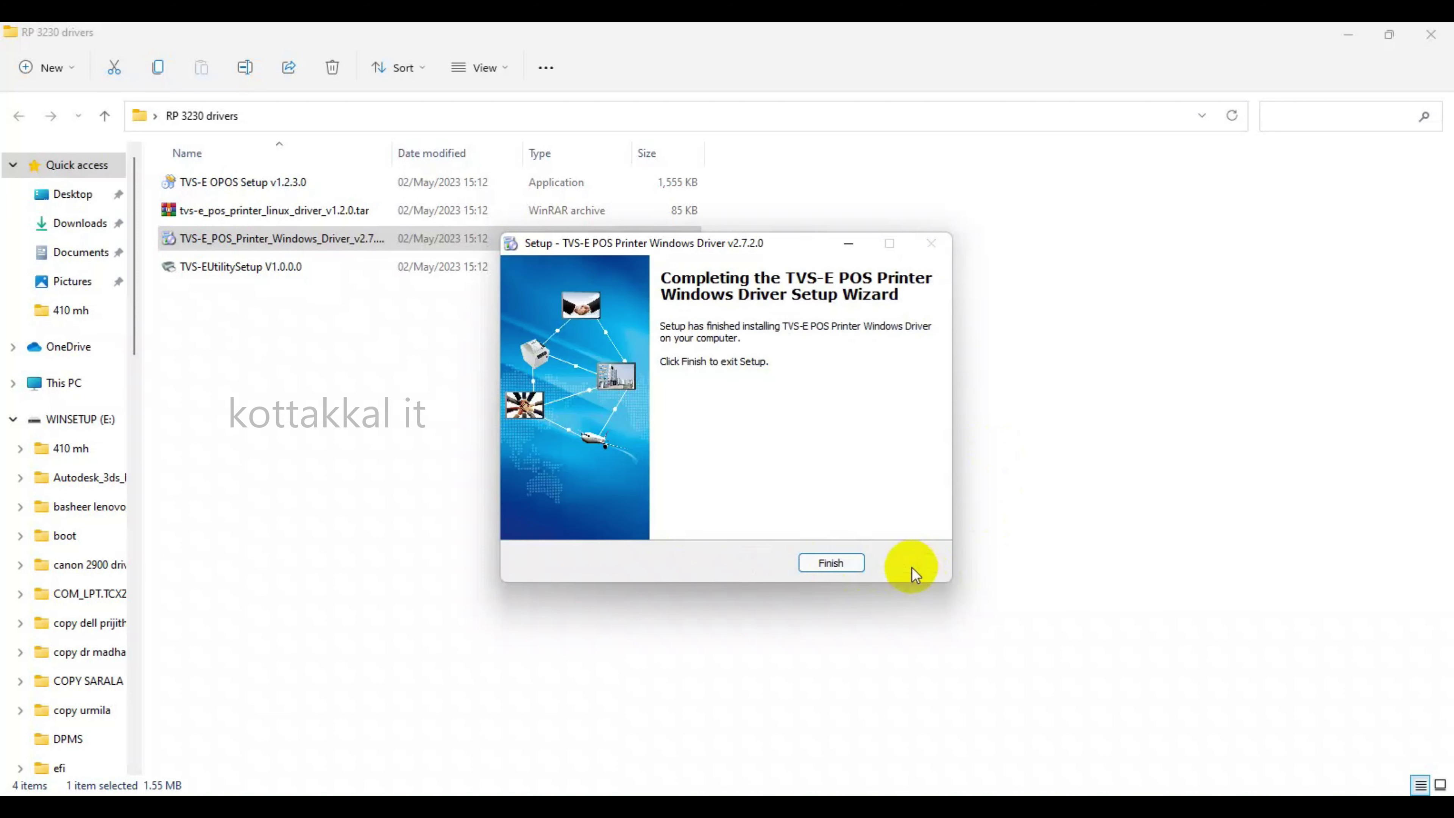
left_click(836, 566)
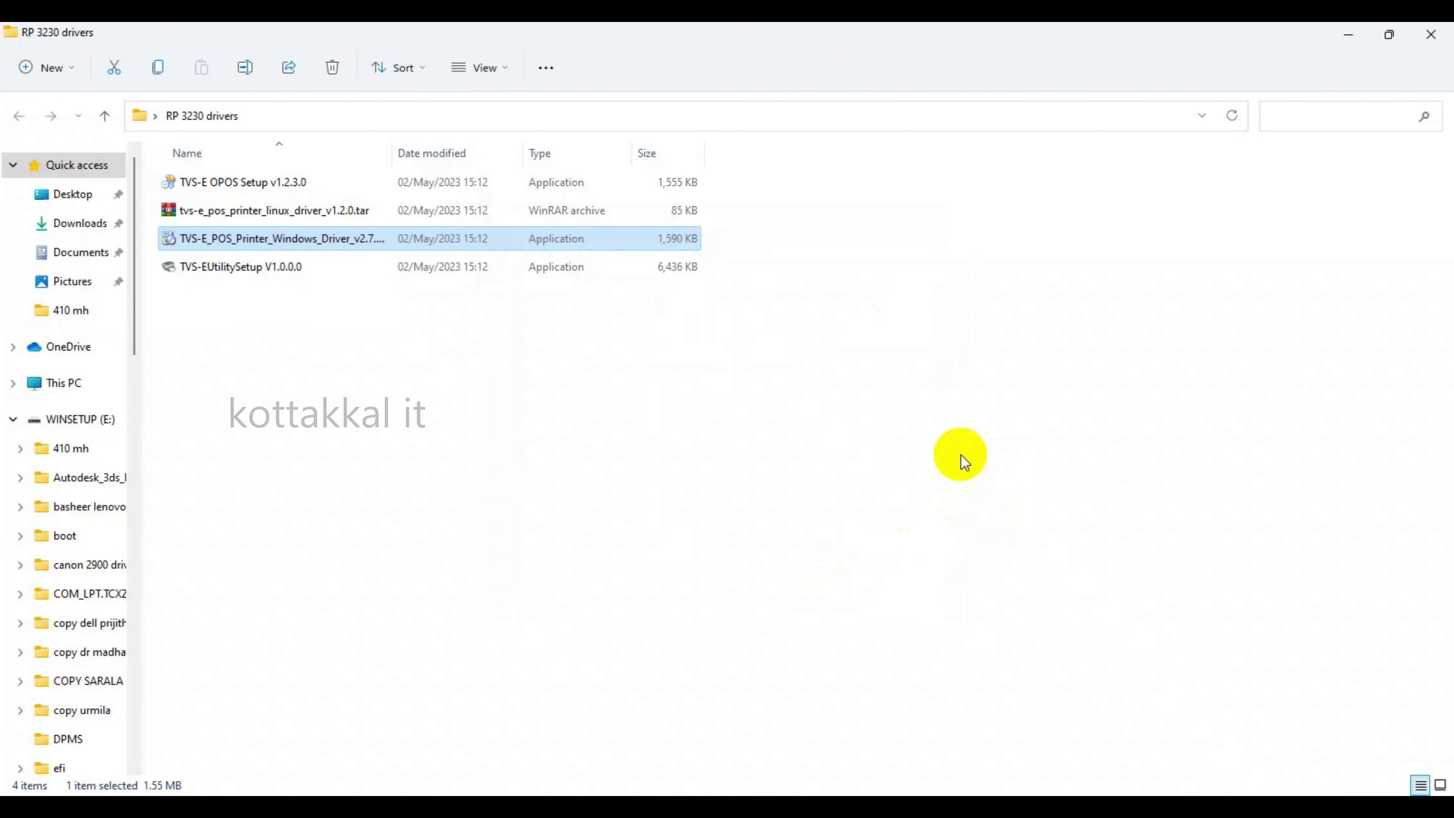
left_click(1431, 34)
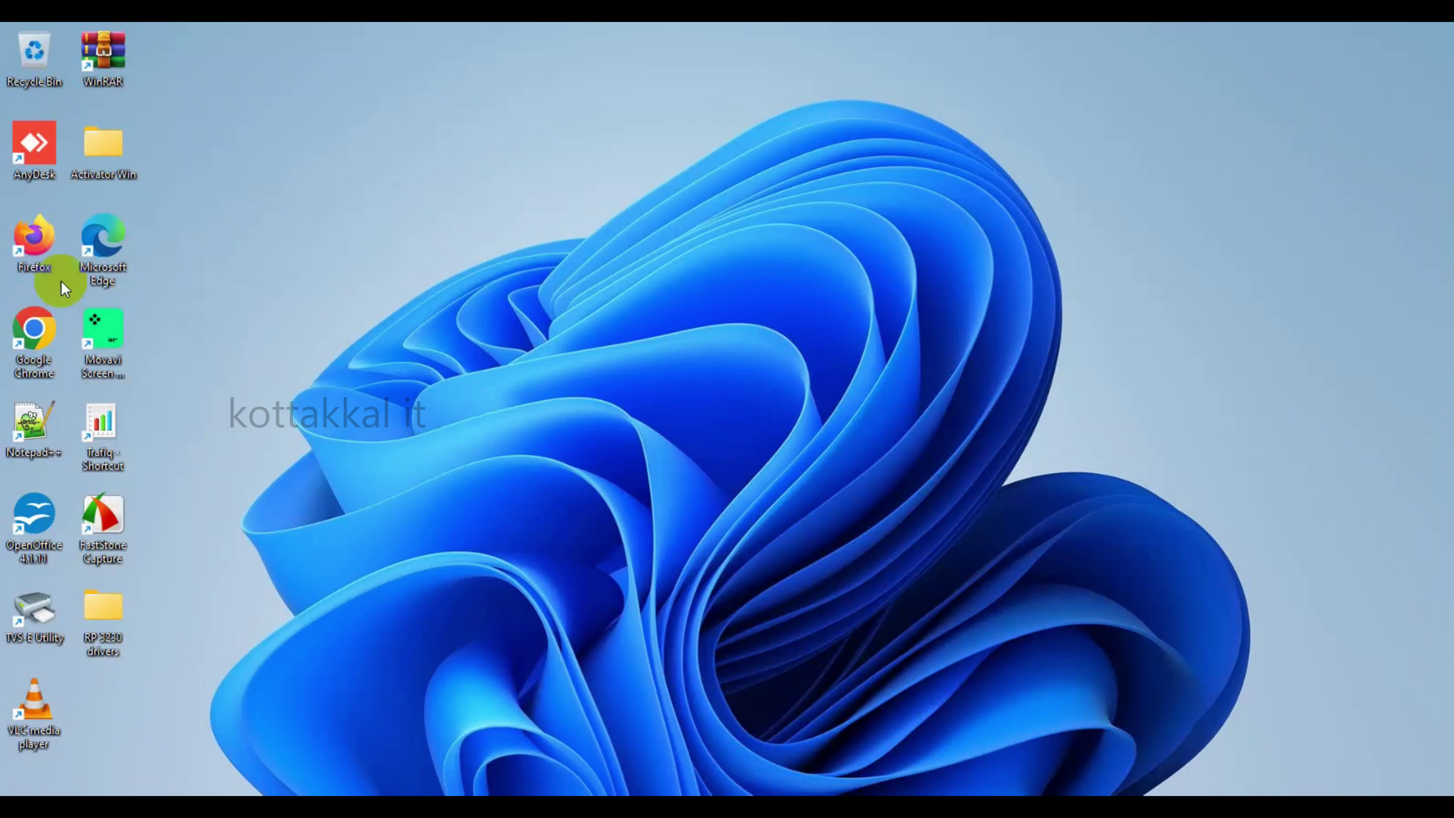
Open TVS-E Utility, examine the printer list and the Add Printer options without adding one, and close the utility.
double_click(43, 613)
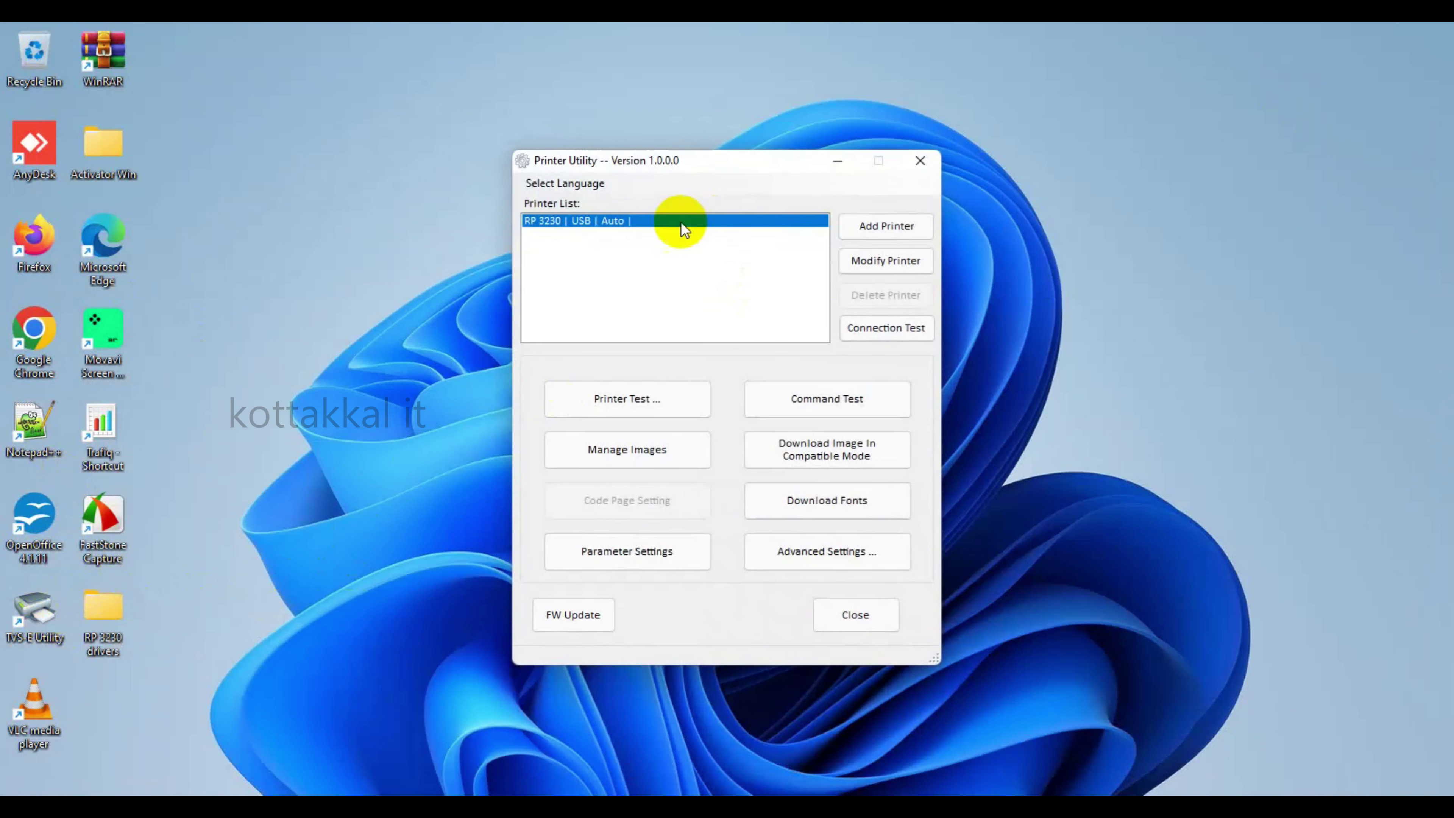
left_click(917, 230)
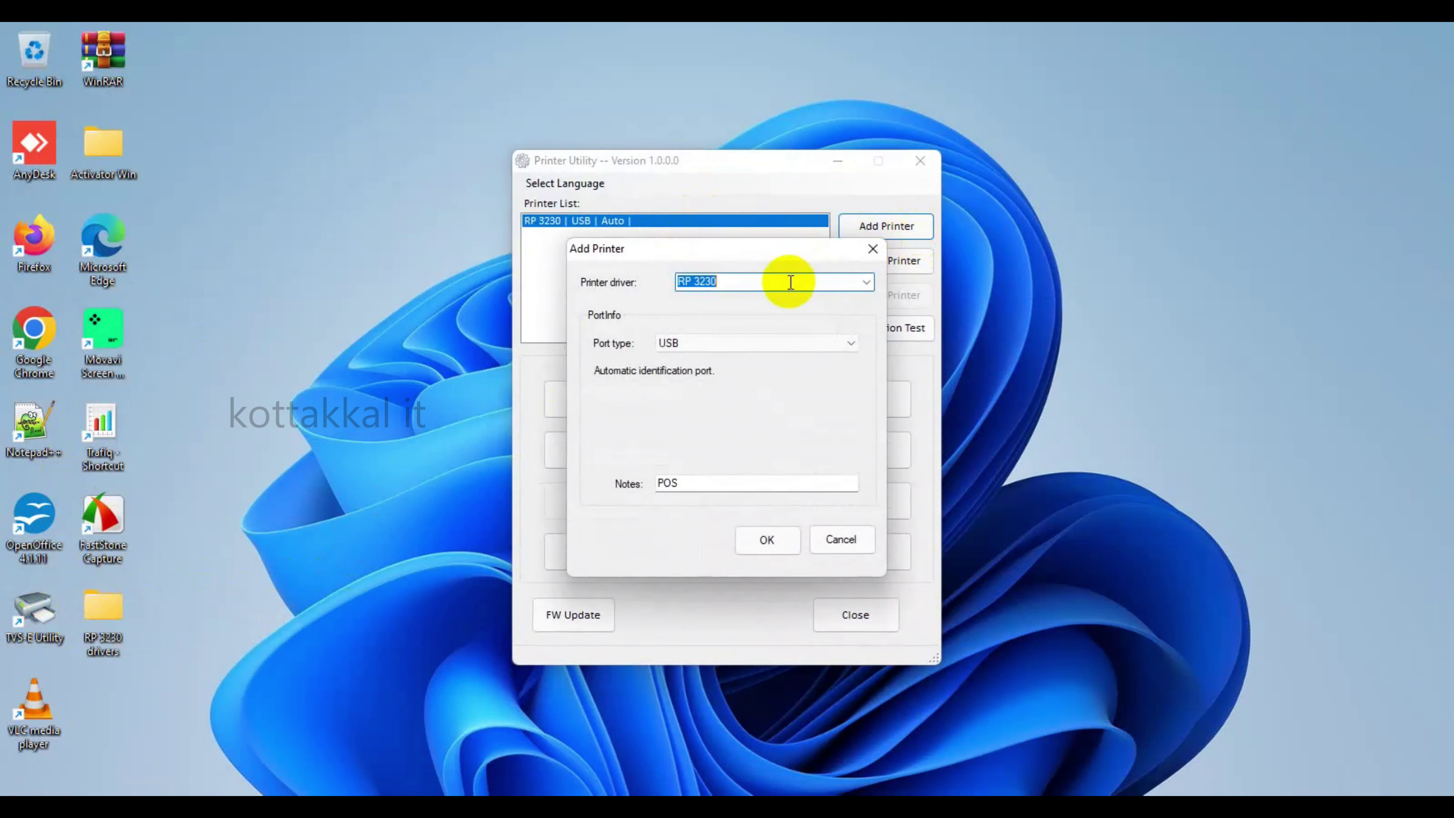
left_click(837, 541)
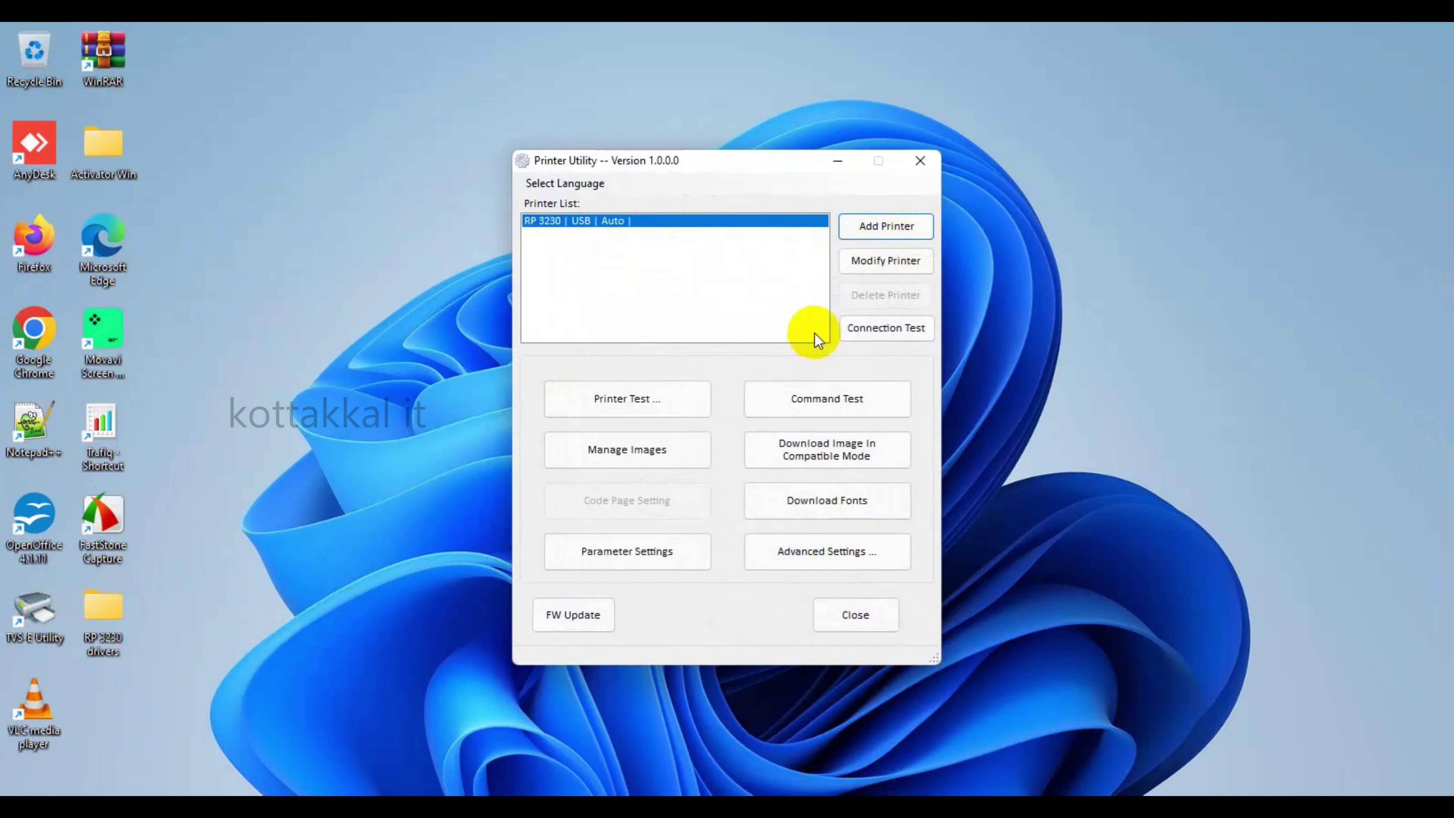
left_click(865, 627)
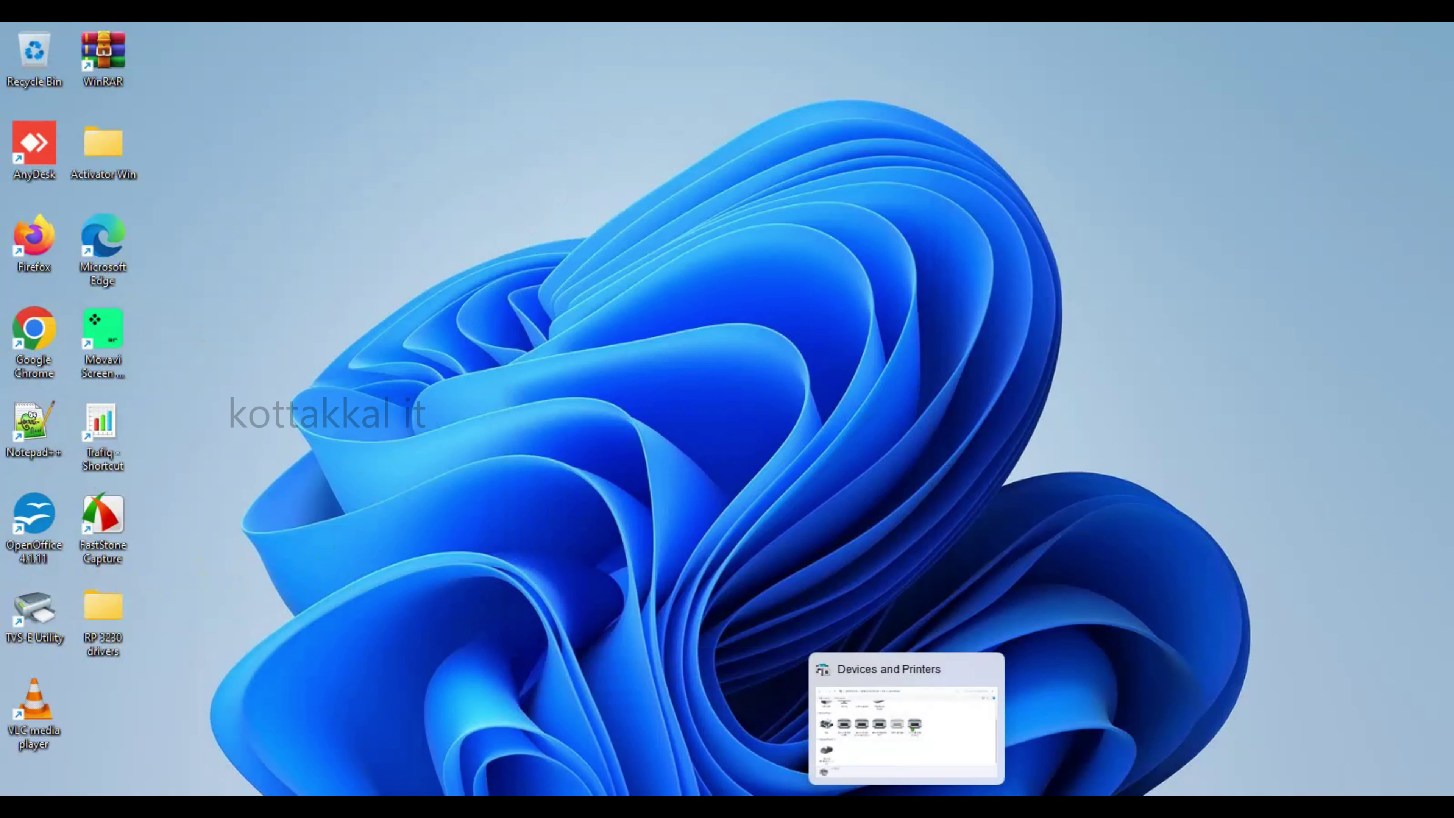
Switch to Chrome and open the printer's web configuration page at 192.168.1.4.
left_click(946, 716)
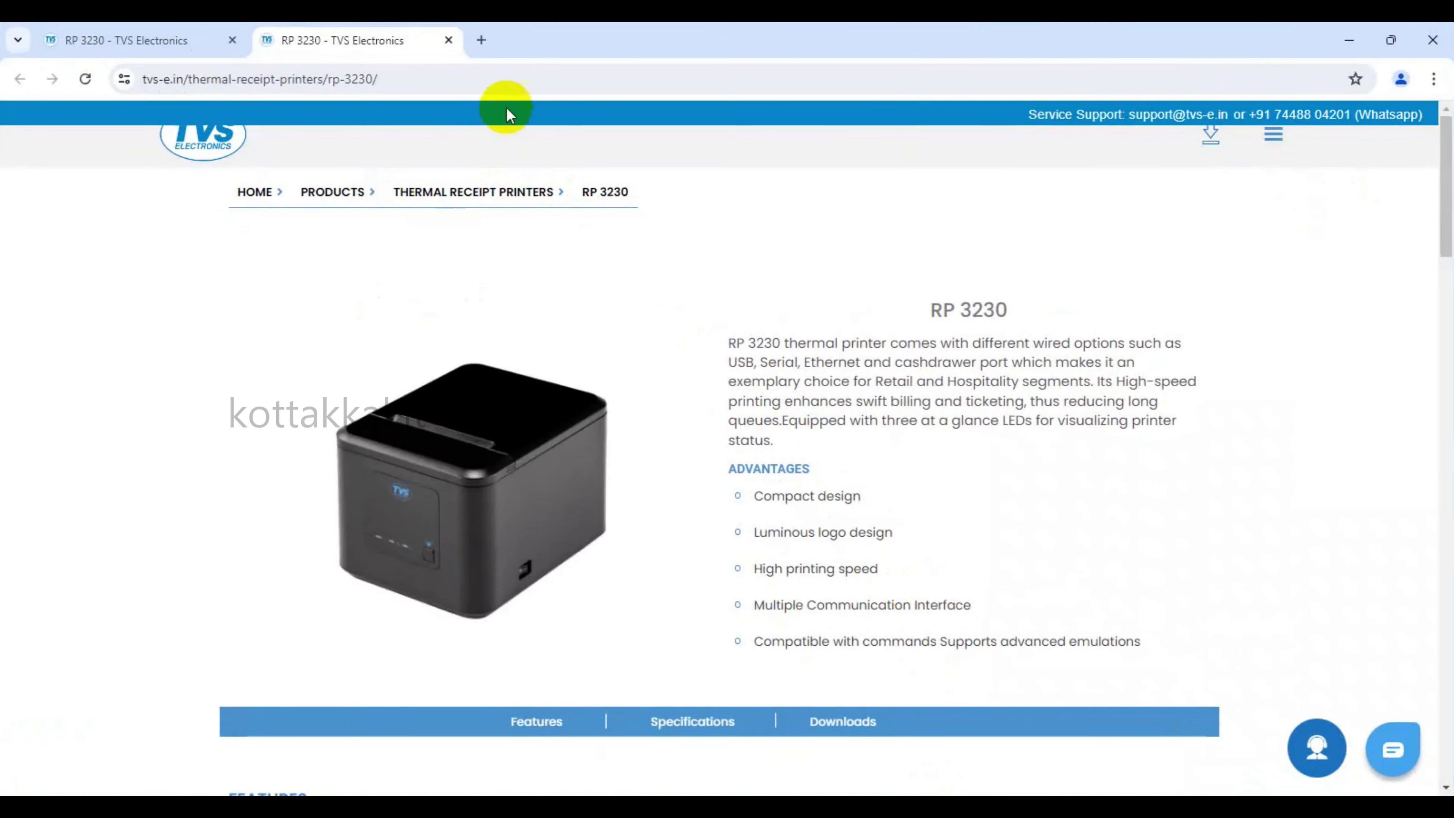
left_click(520, 81)
type("192.168")
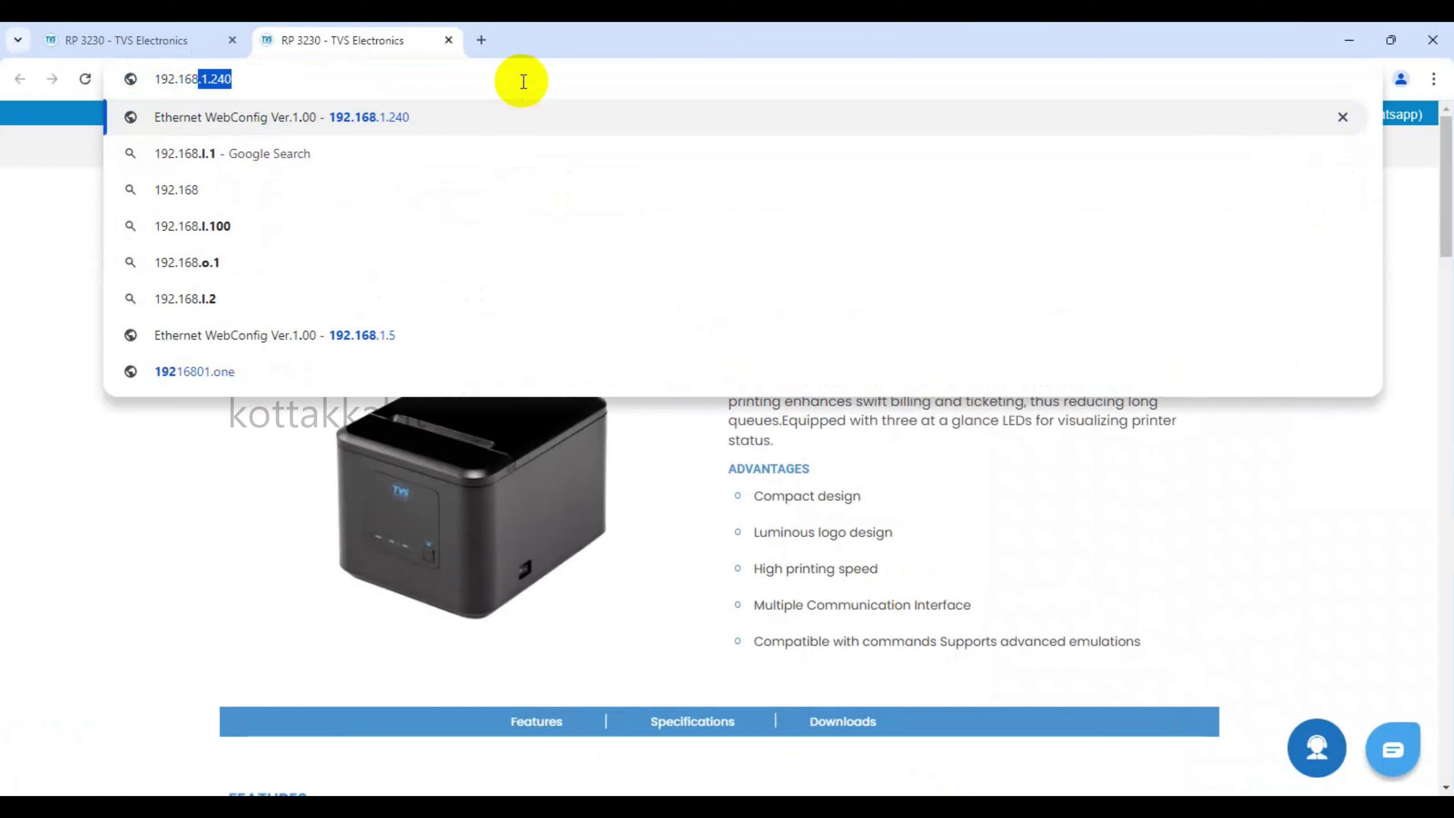
type(".1.4")
key("Return")
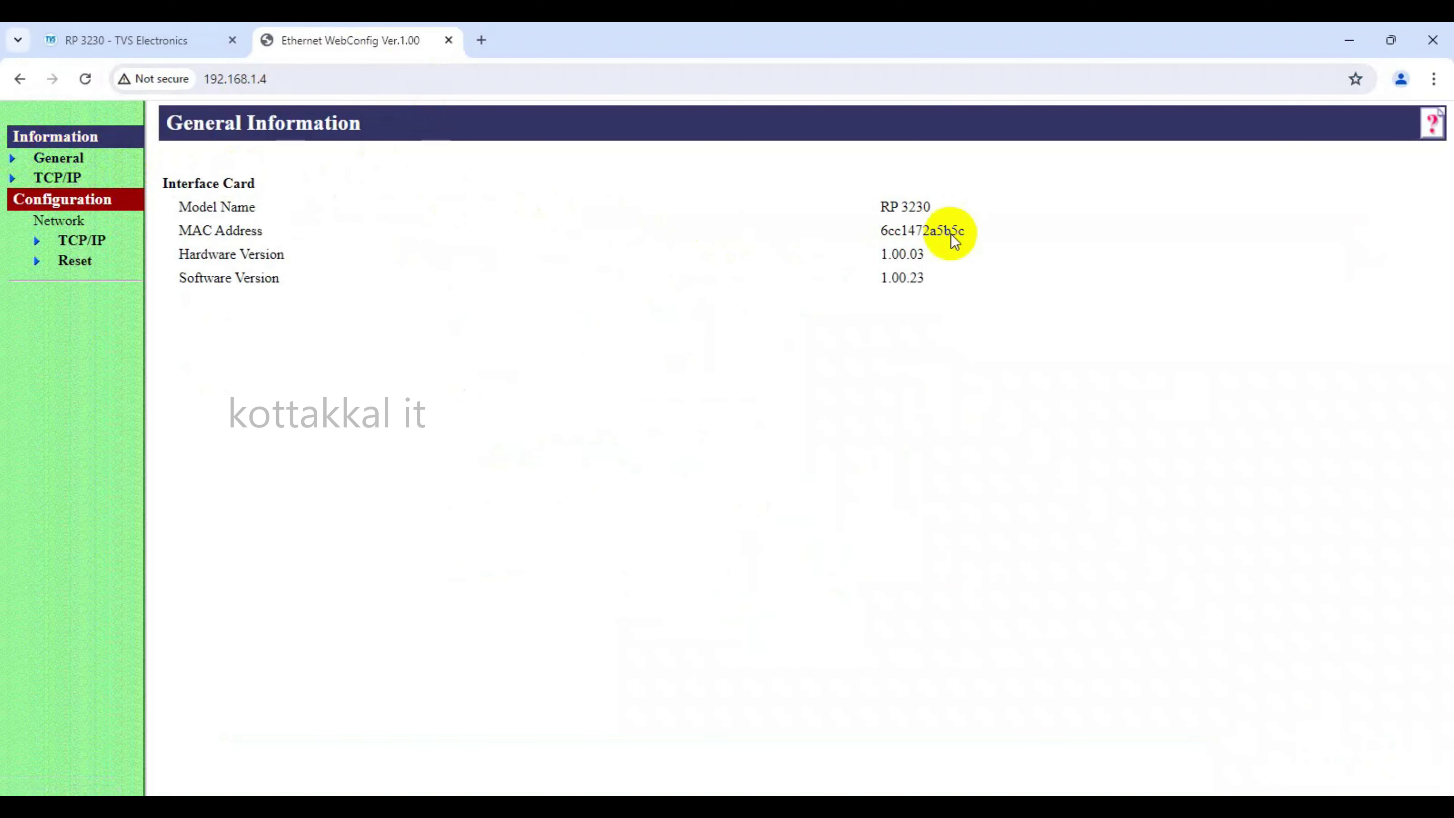
In the printer's TCP/IP configuration, set Get IP Address to Manual, change the IP address to 192.168.1.241, and submit.
left_click(81, 247)
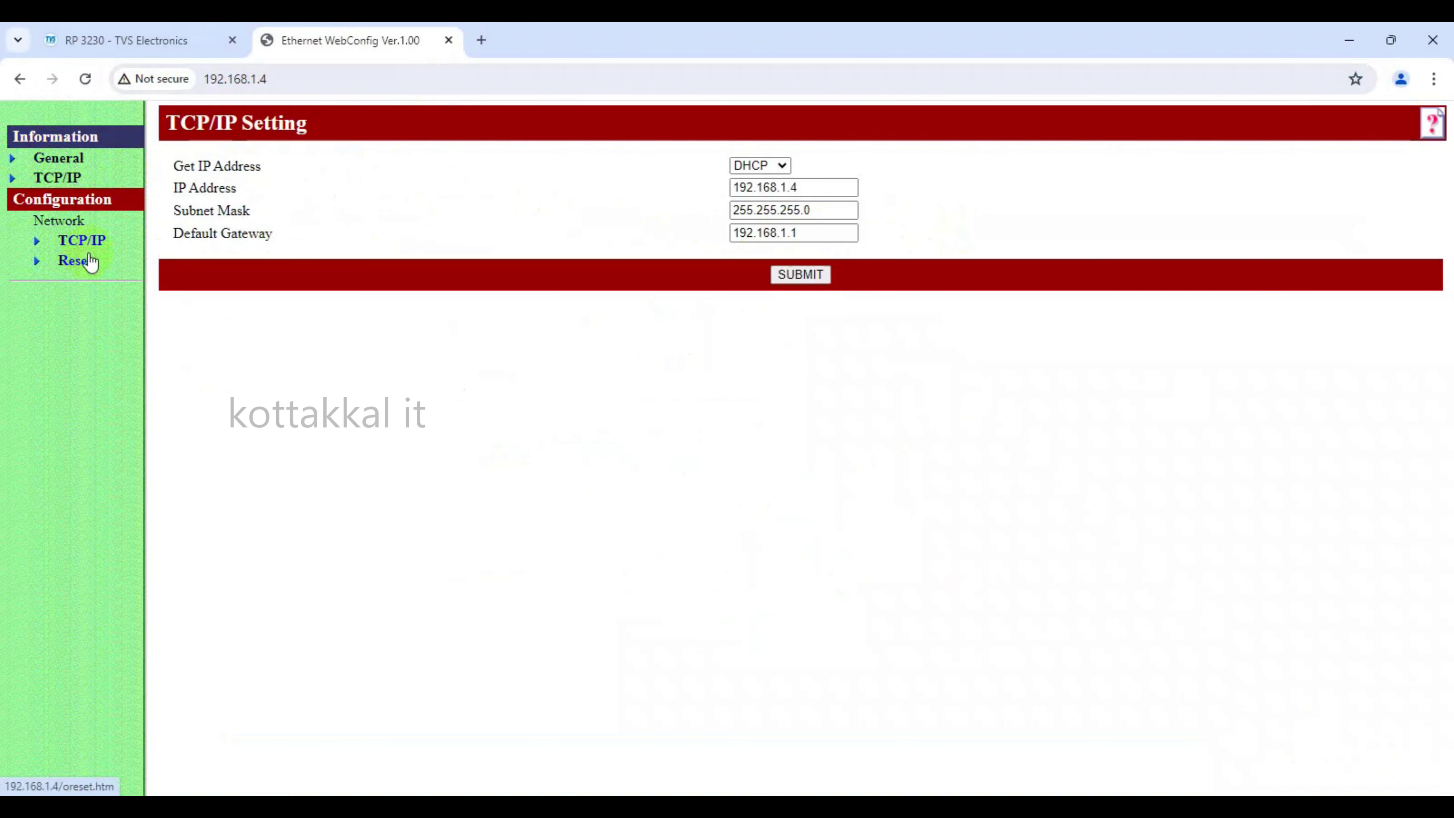
left_click(767, 167)
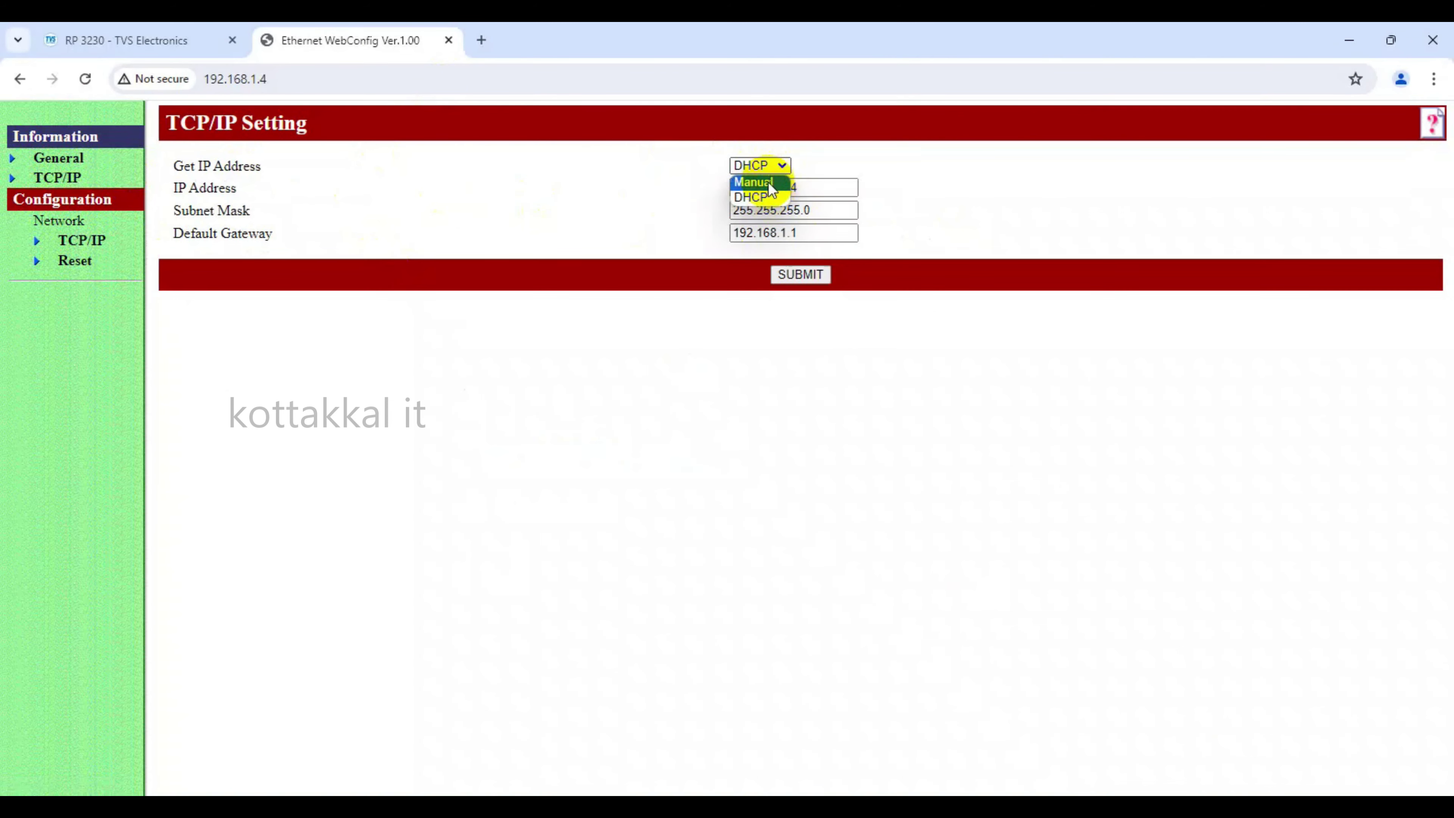
left_click(756, 182)
left_click(797, 186)
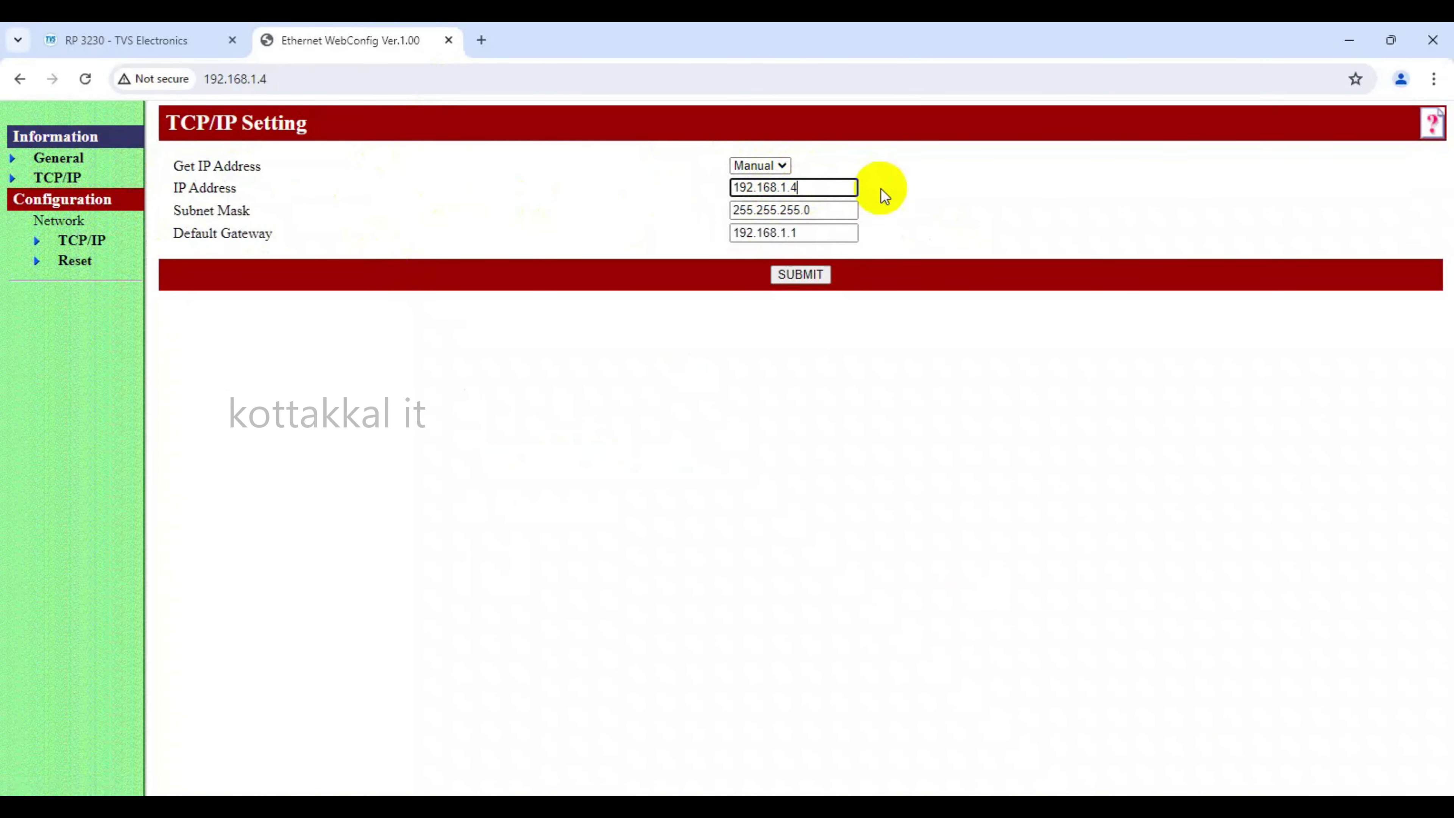
key("BackSpace")
type("241")
left_click(814, 275)
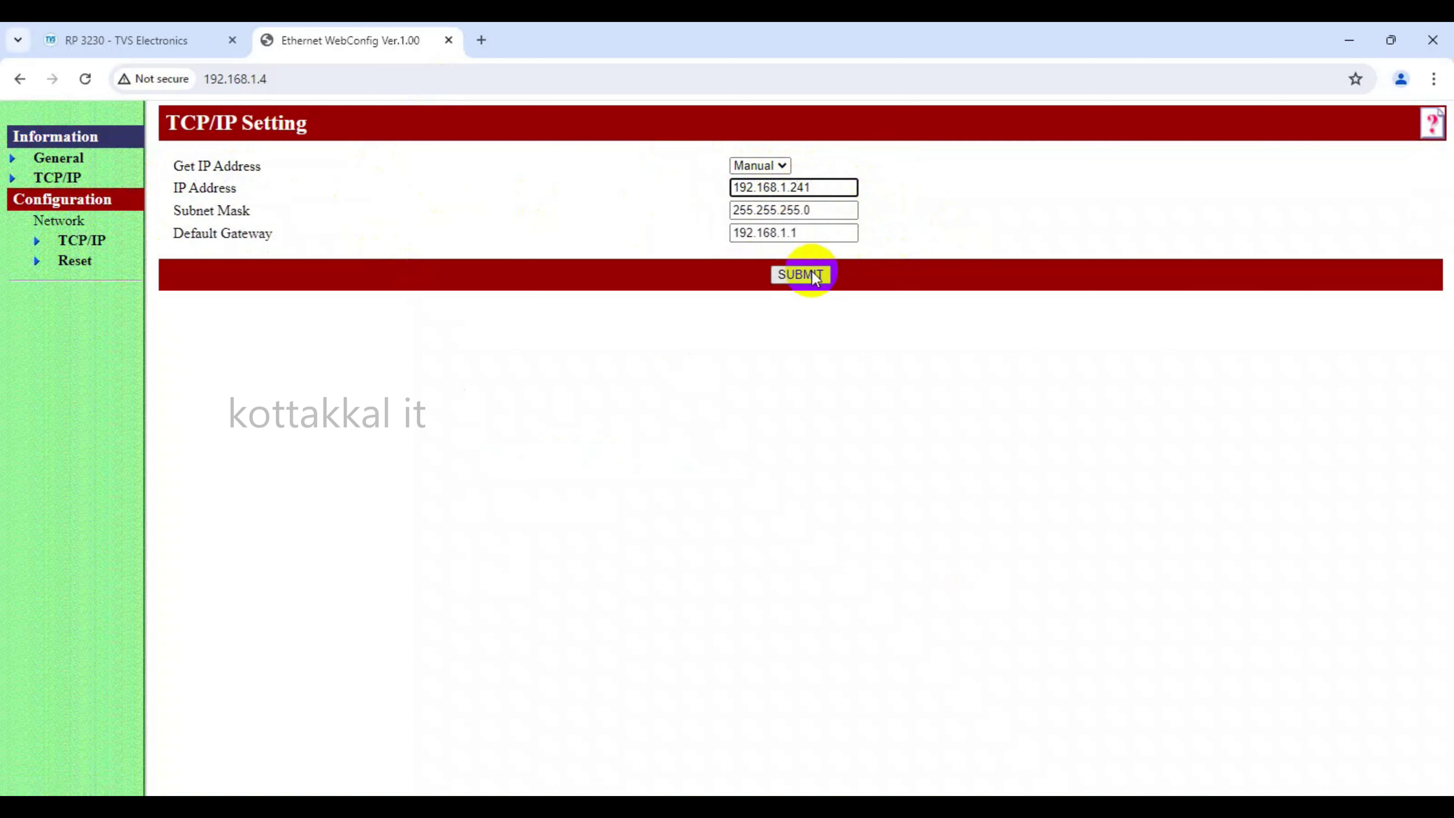
left_click(815, 278)
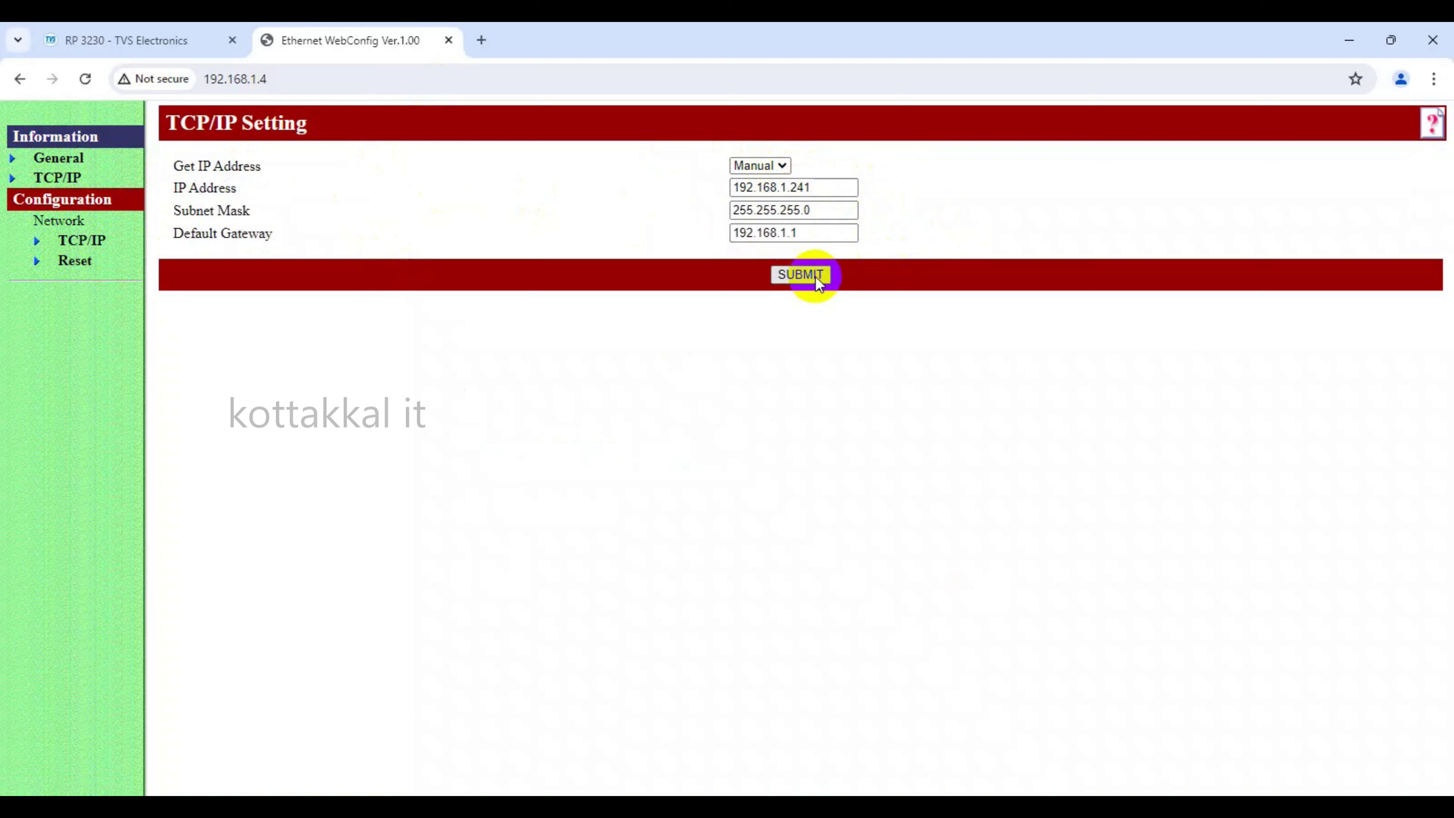
Load the printer's web configuration at 192.168.1.241, check its TCP/IP settings, and close the browser.
left_click(572, 78)
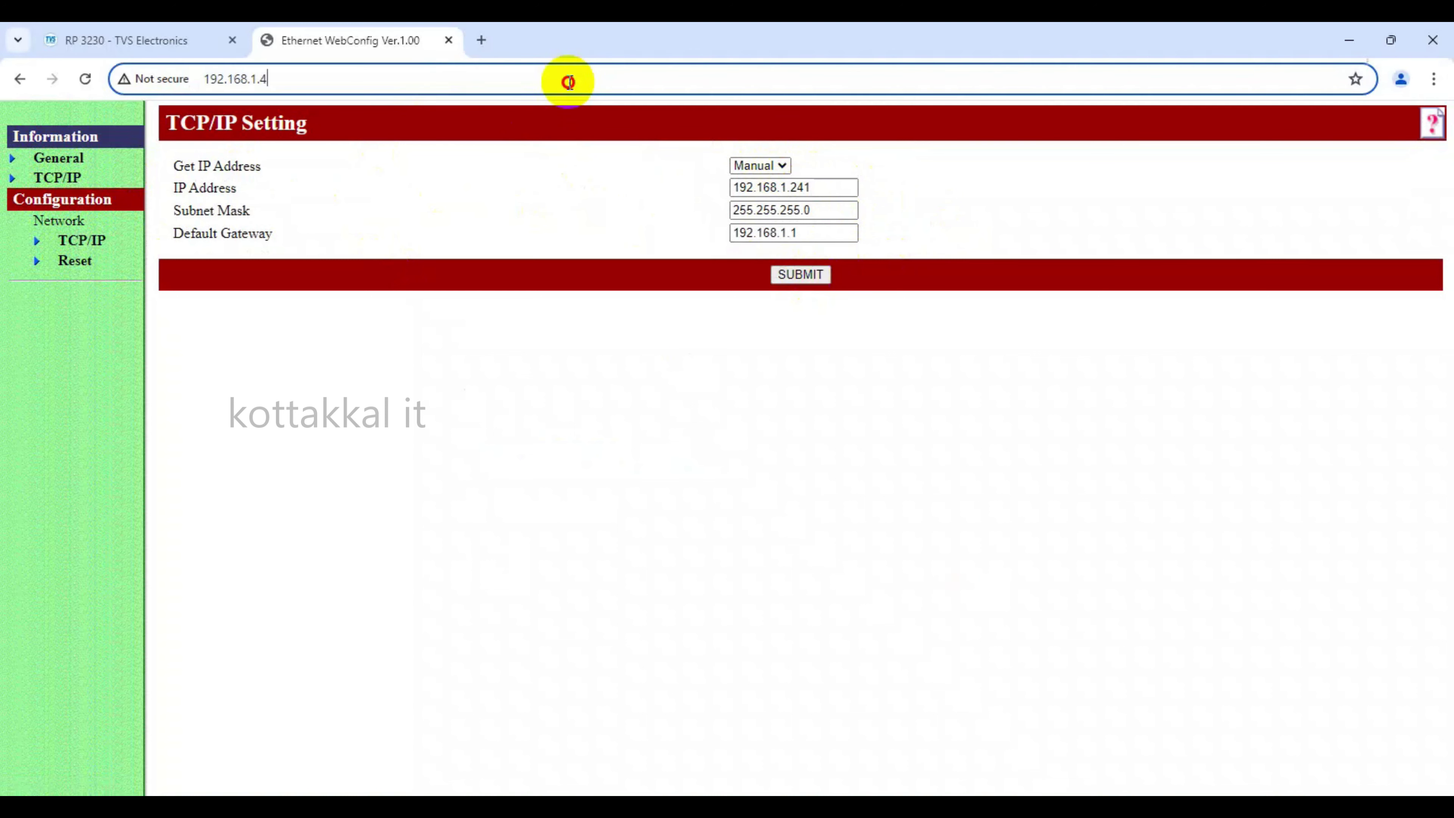
left_click(539, 82)
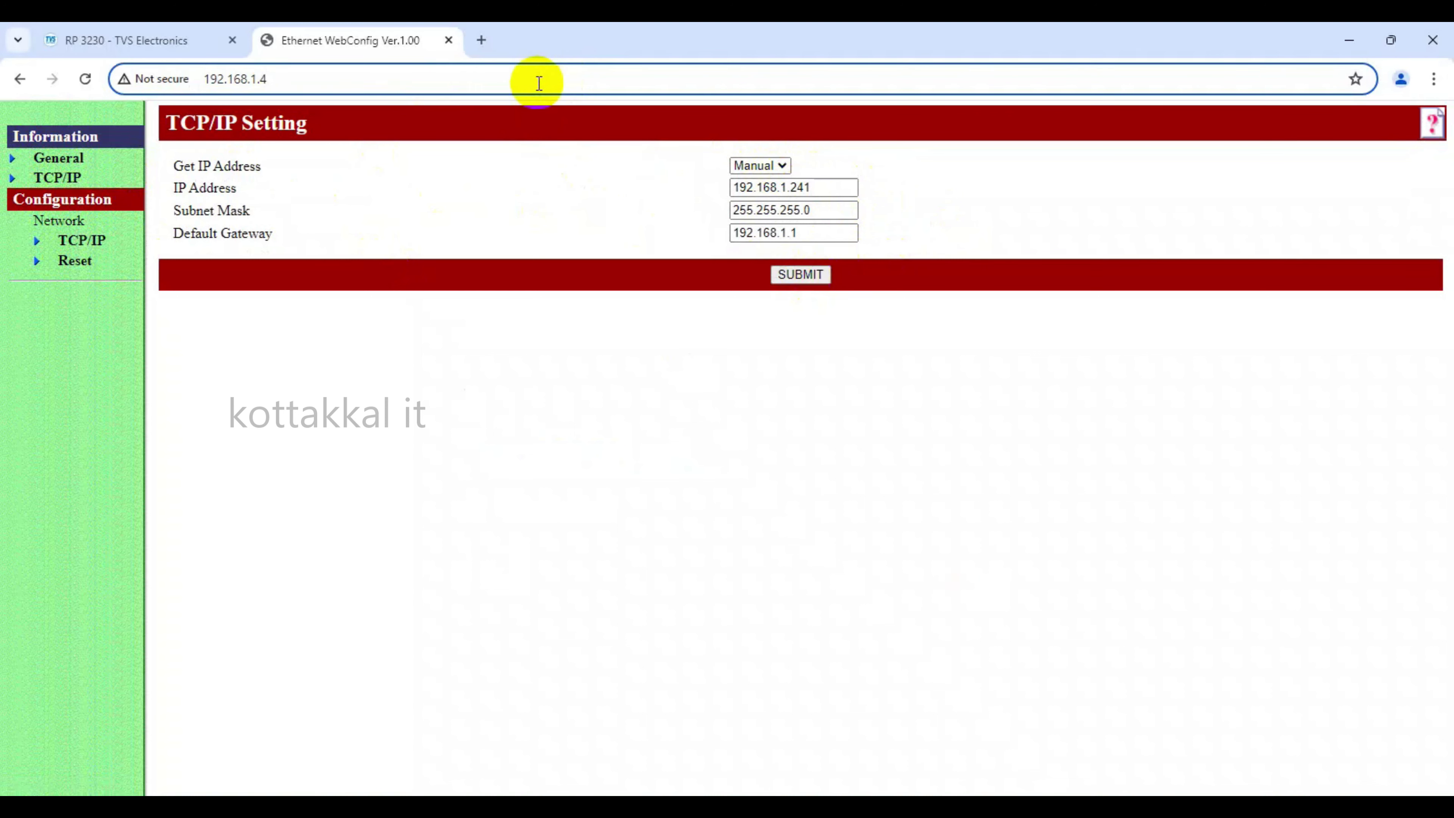
key("BackSpace")
type("241")
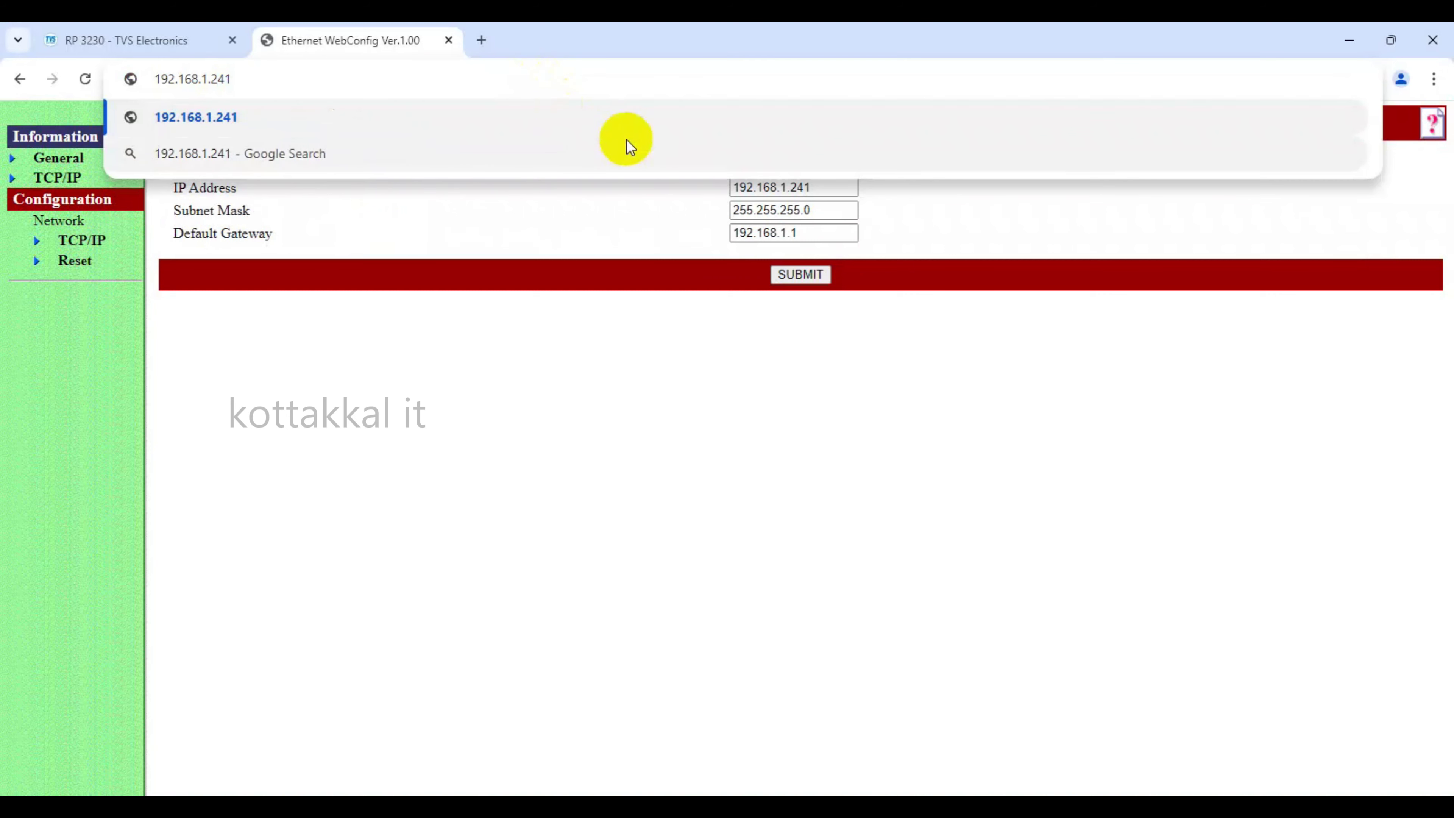
key("Return")
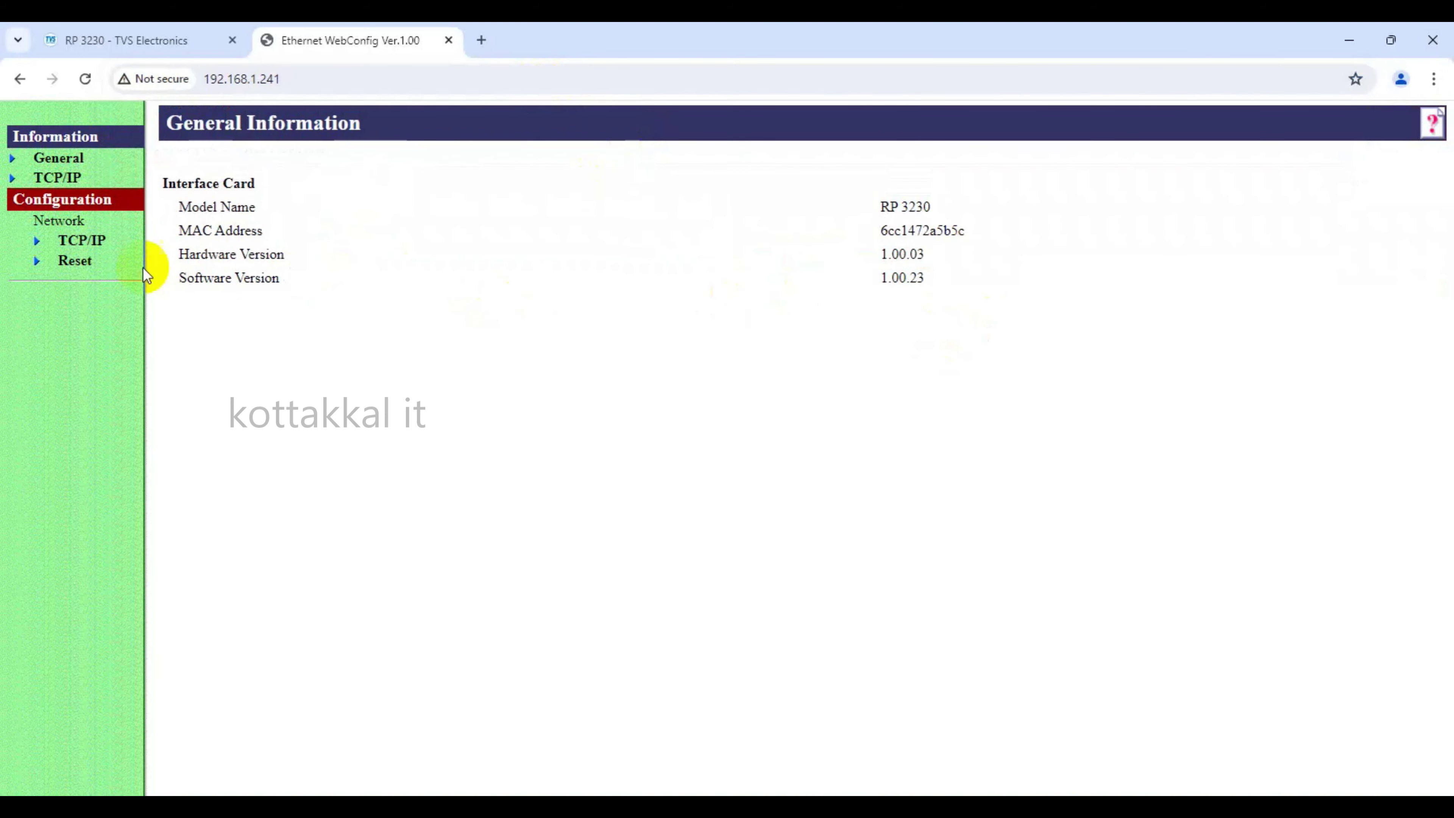
left_click(103, 244)
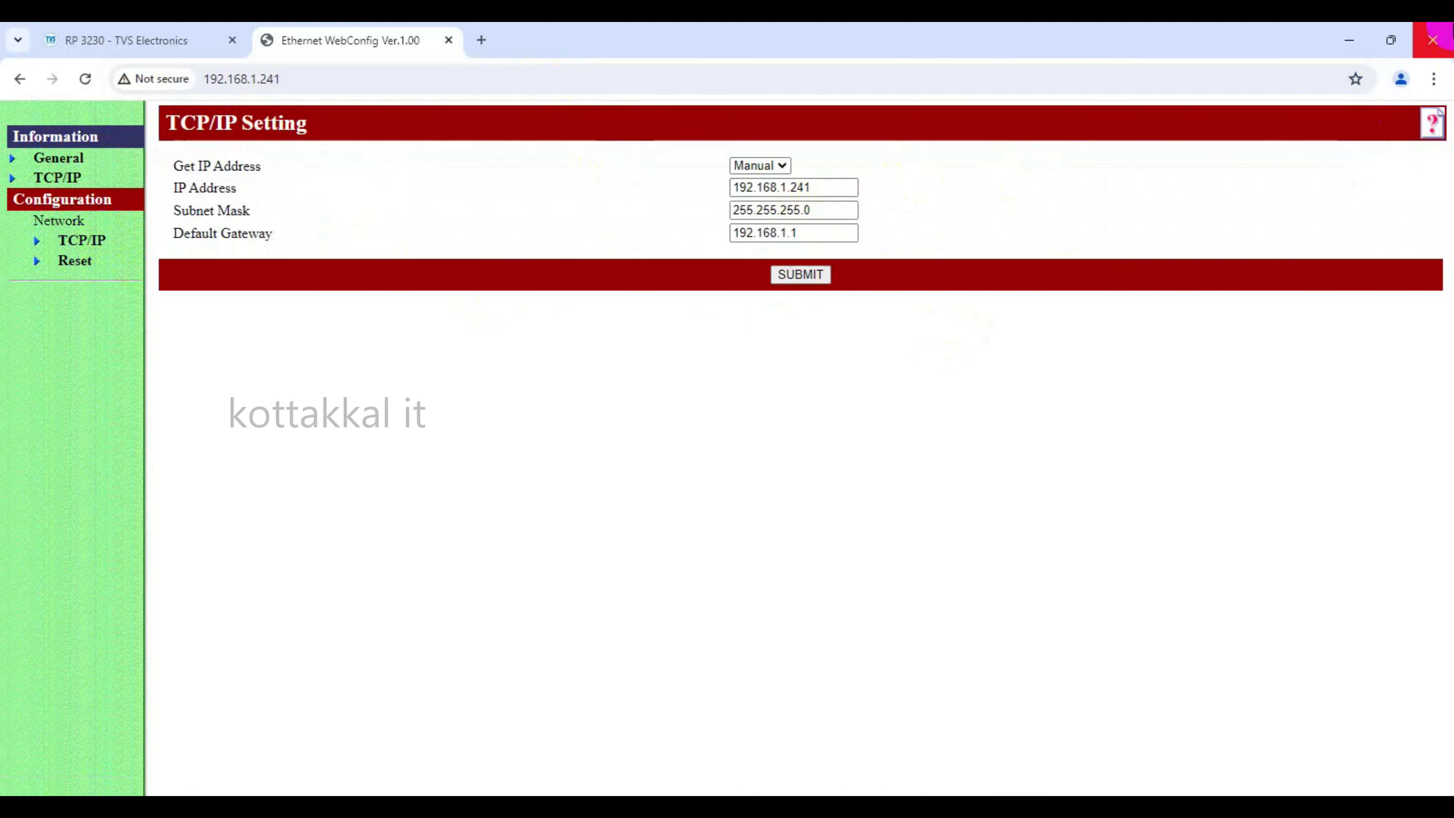
left_click(1445, 24)
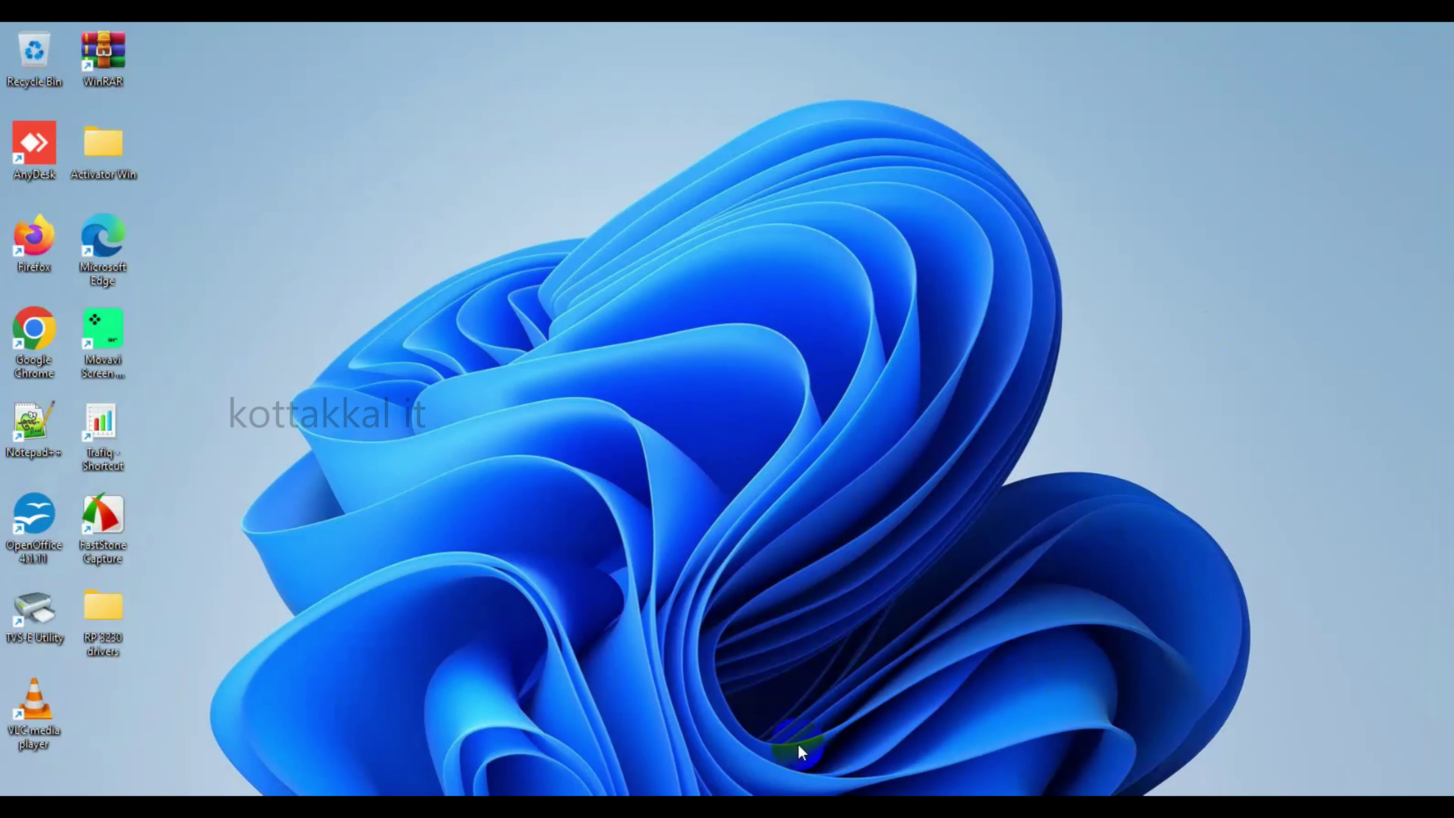
Open TVS-E Utility and add an RP 3230 printer with port type TCP/IP and IP address 192.168.1.241.
double_click(80, 589)
left_click(889, 227)
left_click(778, 281)
left_click(867, 283)
left_click(868, 284)
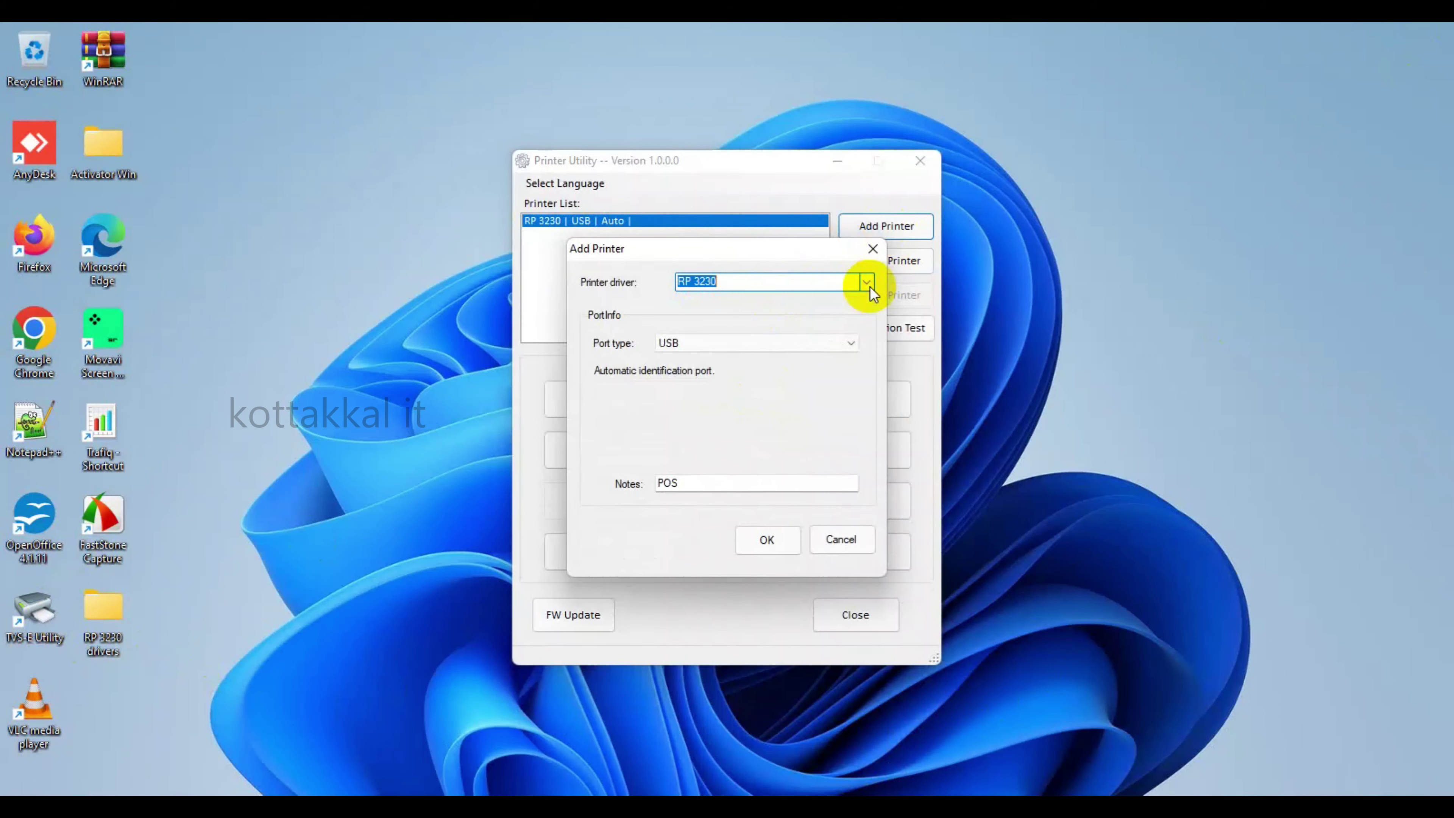
left_click(852, 344)
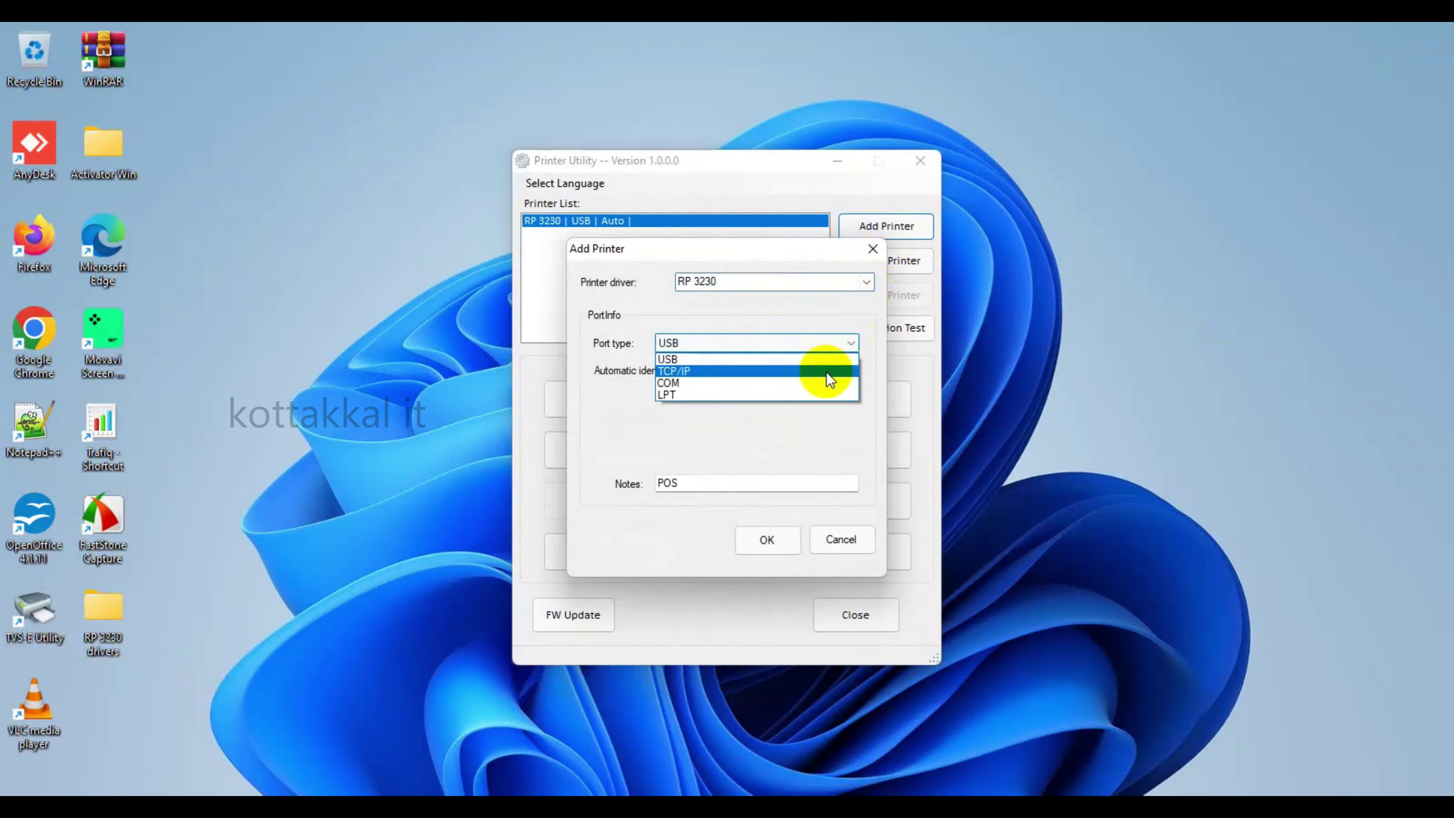
left_click(826, 372)
left_click(789, 281)
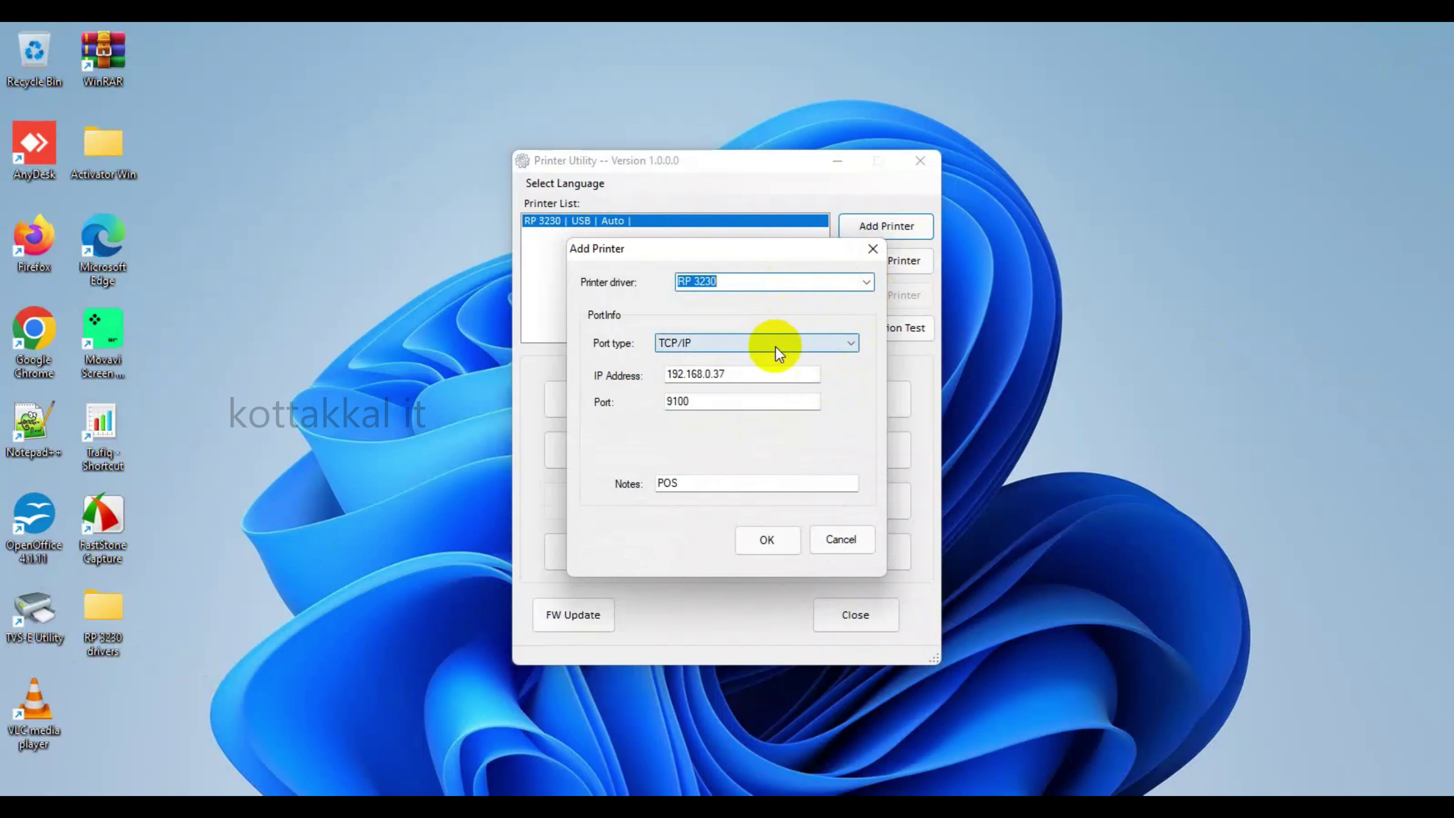
left_click(795, 370)
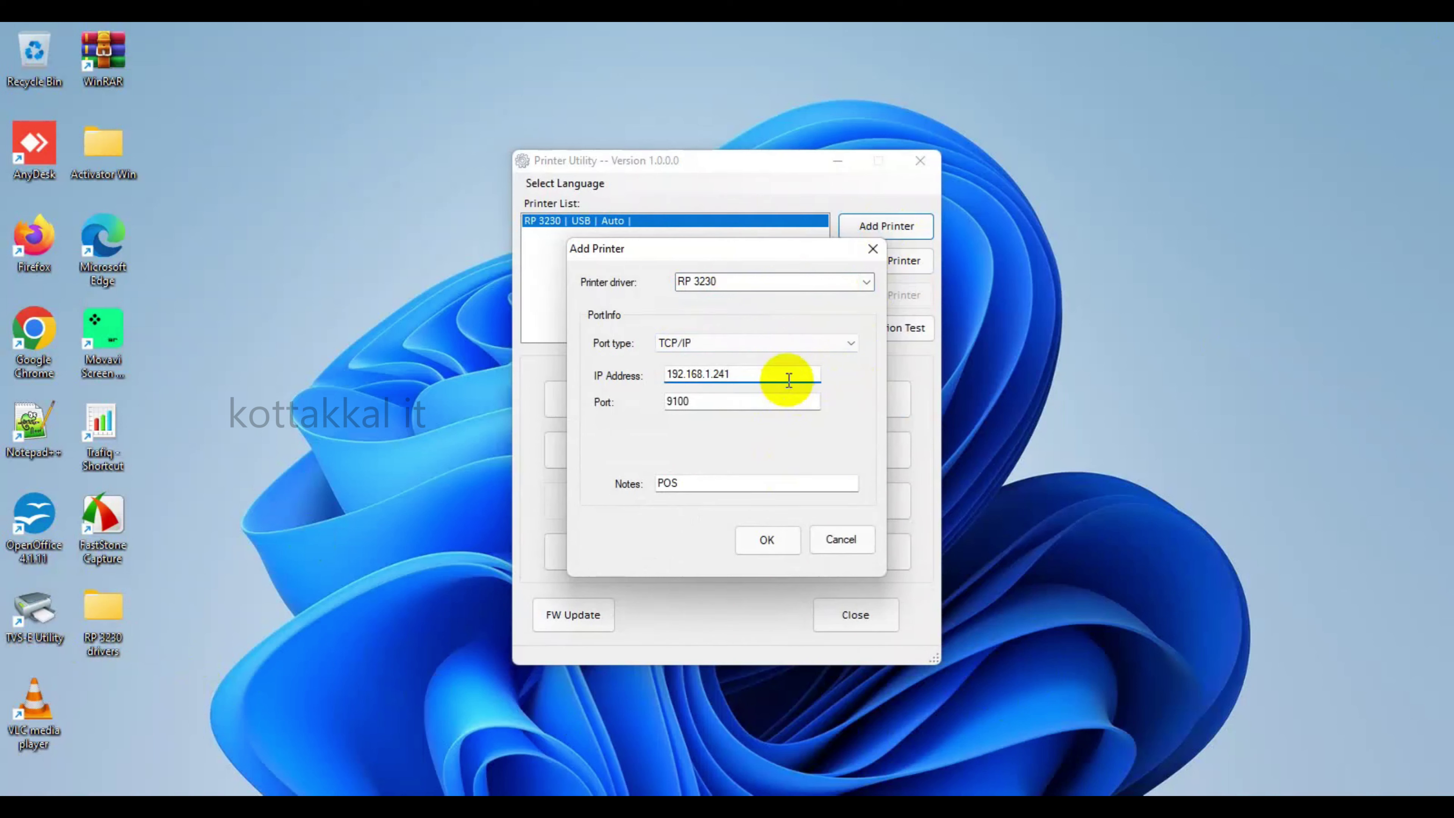
left_click(764, 541)
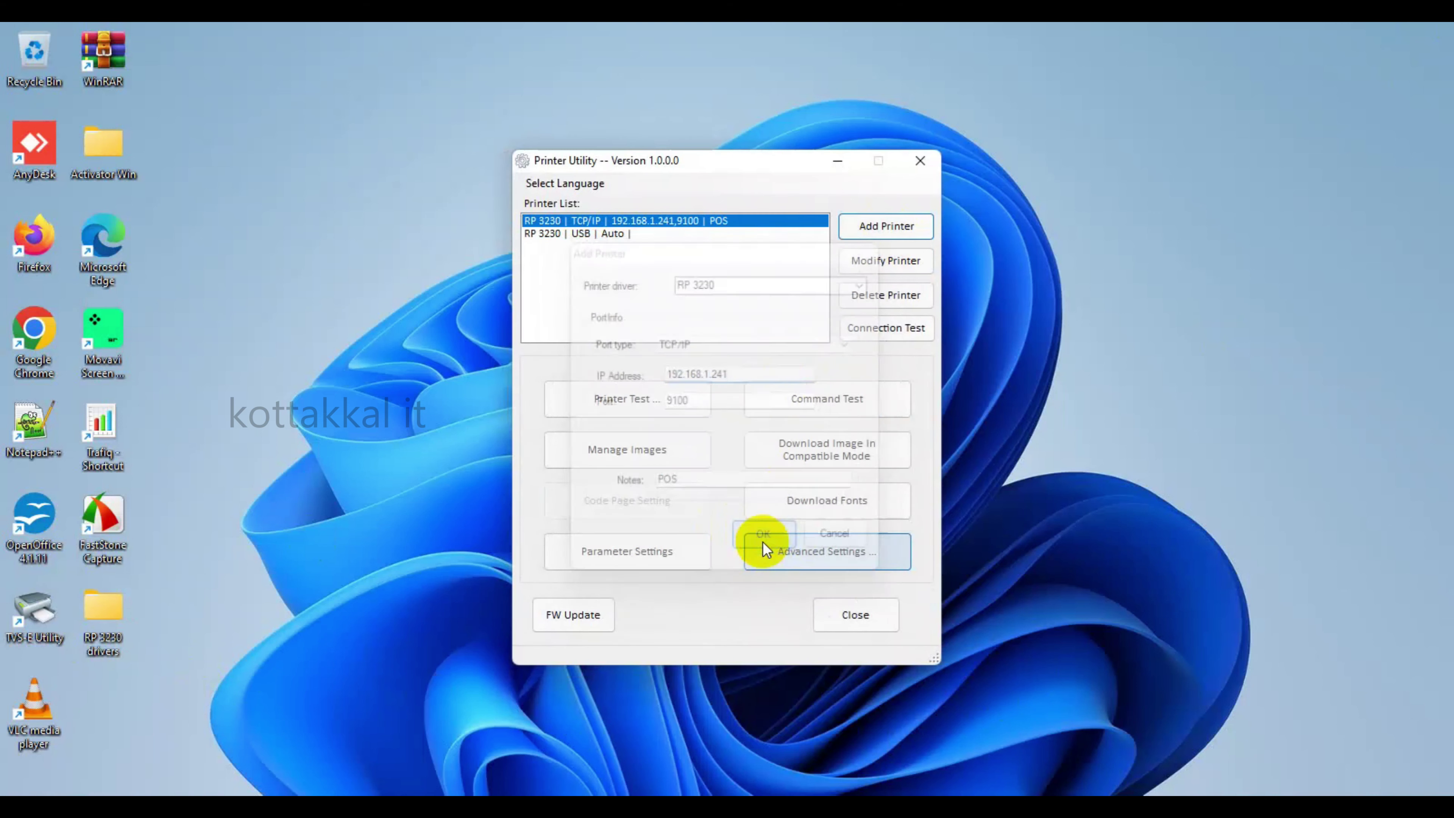
Run a connection test on the TCP/IP RP 3230 printer and close the utility.
left_click(889, 336)
left_click(740, 471)
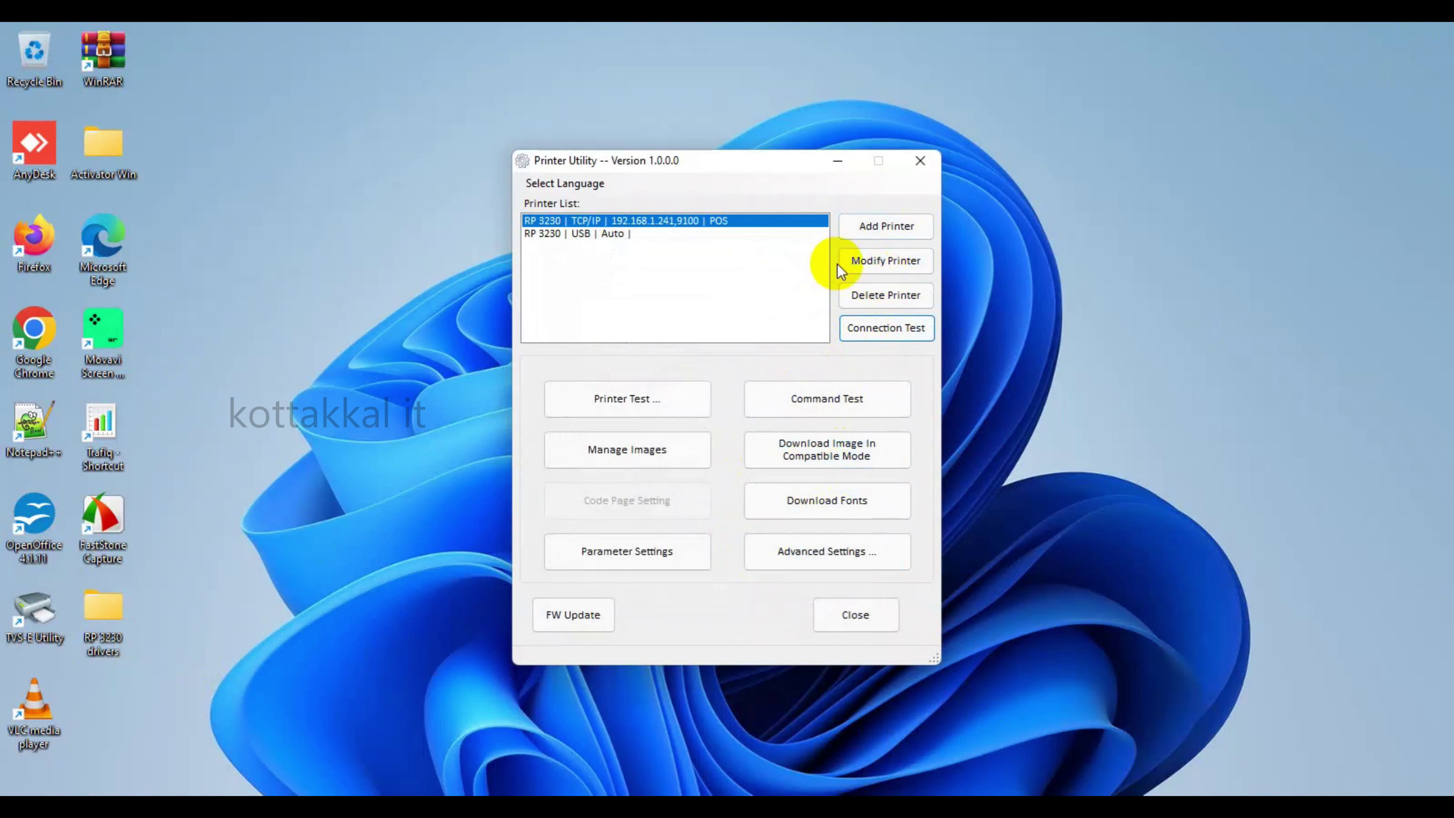
left_click(837, 610)
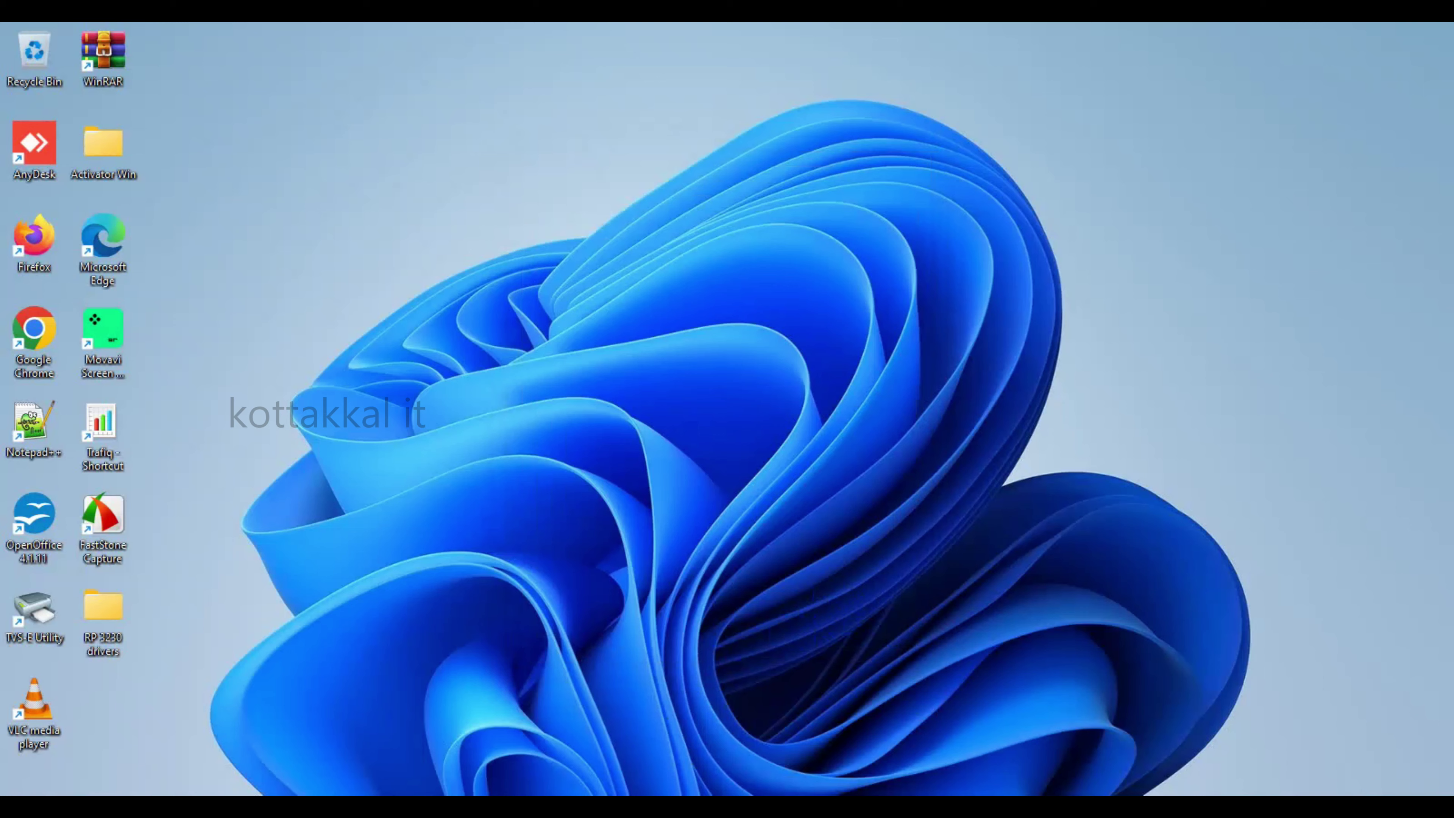
Search Windows for Control Panel, open its Devices and Printers view, and maximize the window.
key("super")
left_click(663, 180)
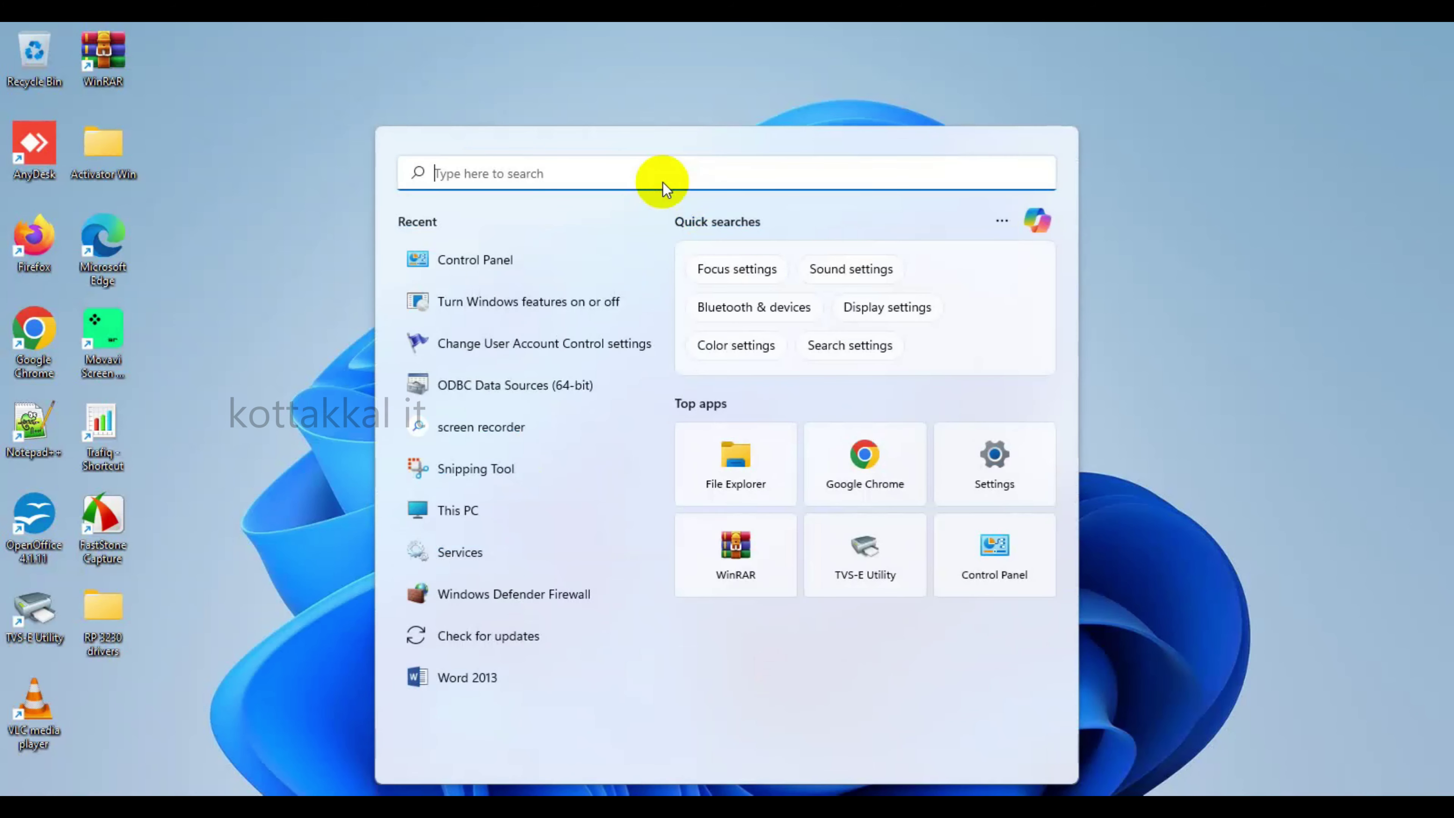
type("contr")
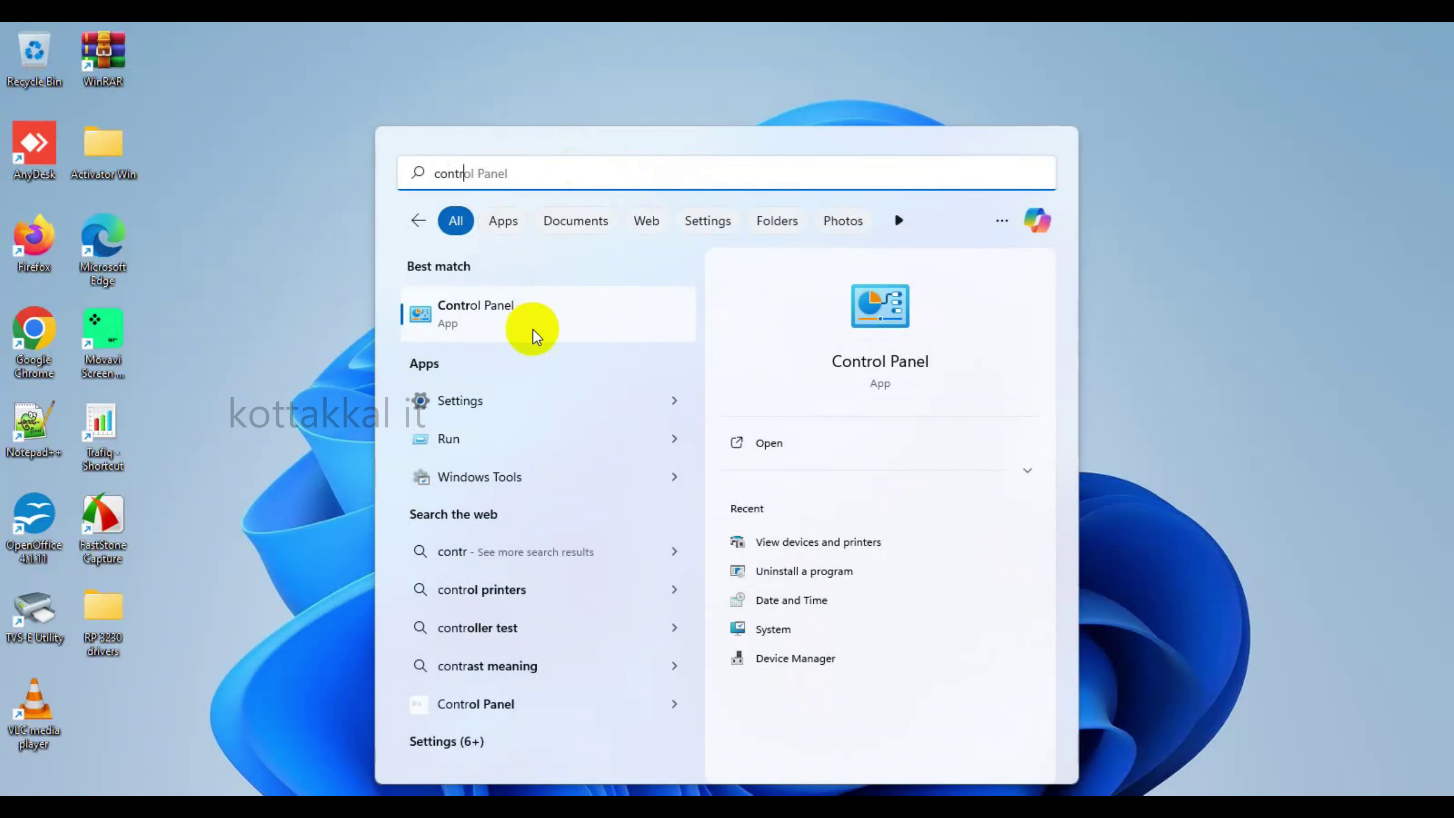
left_click(529, 309)
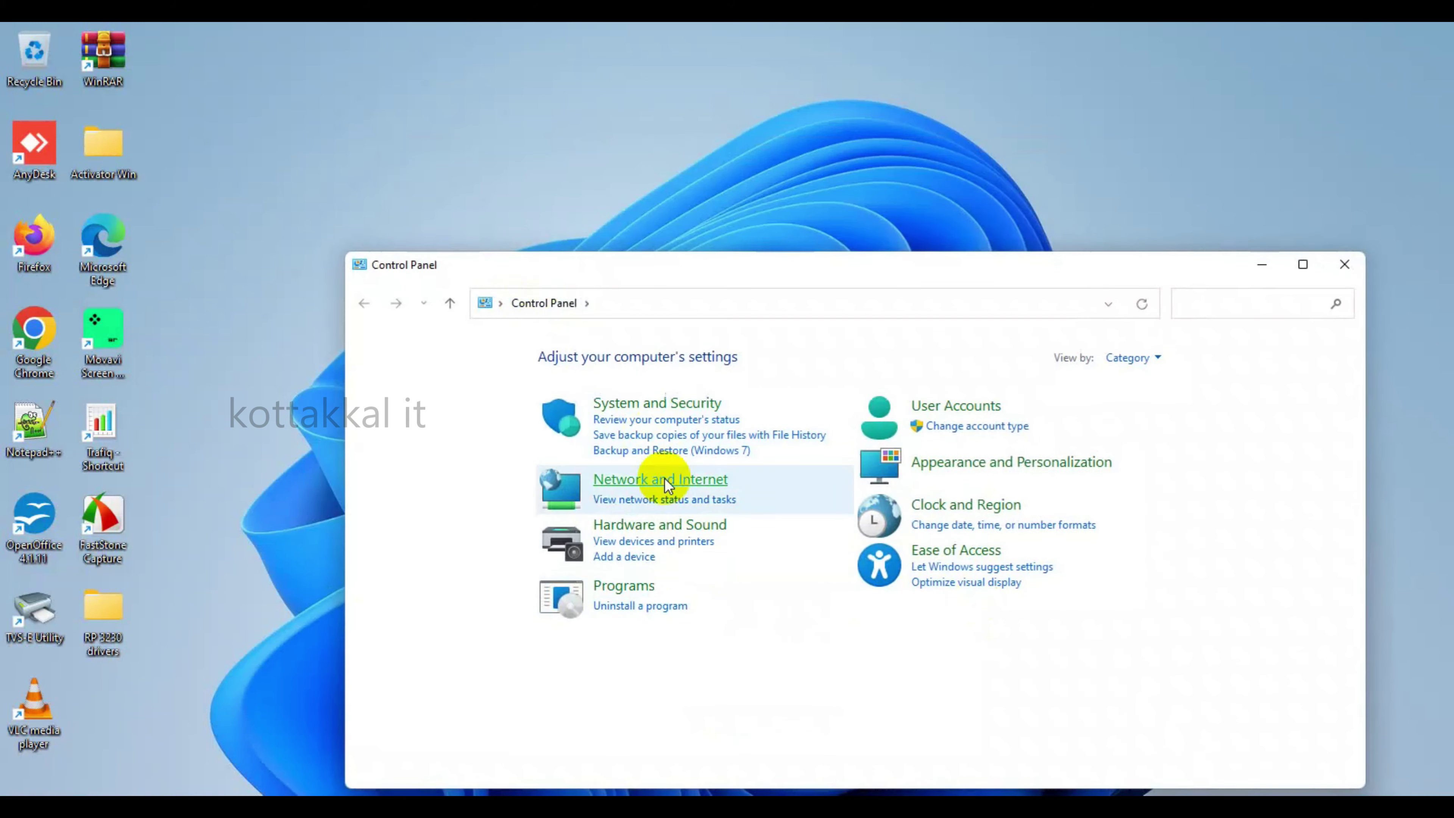
left_click(666, 540)
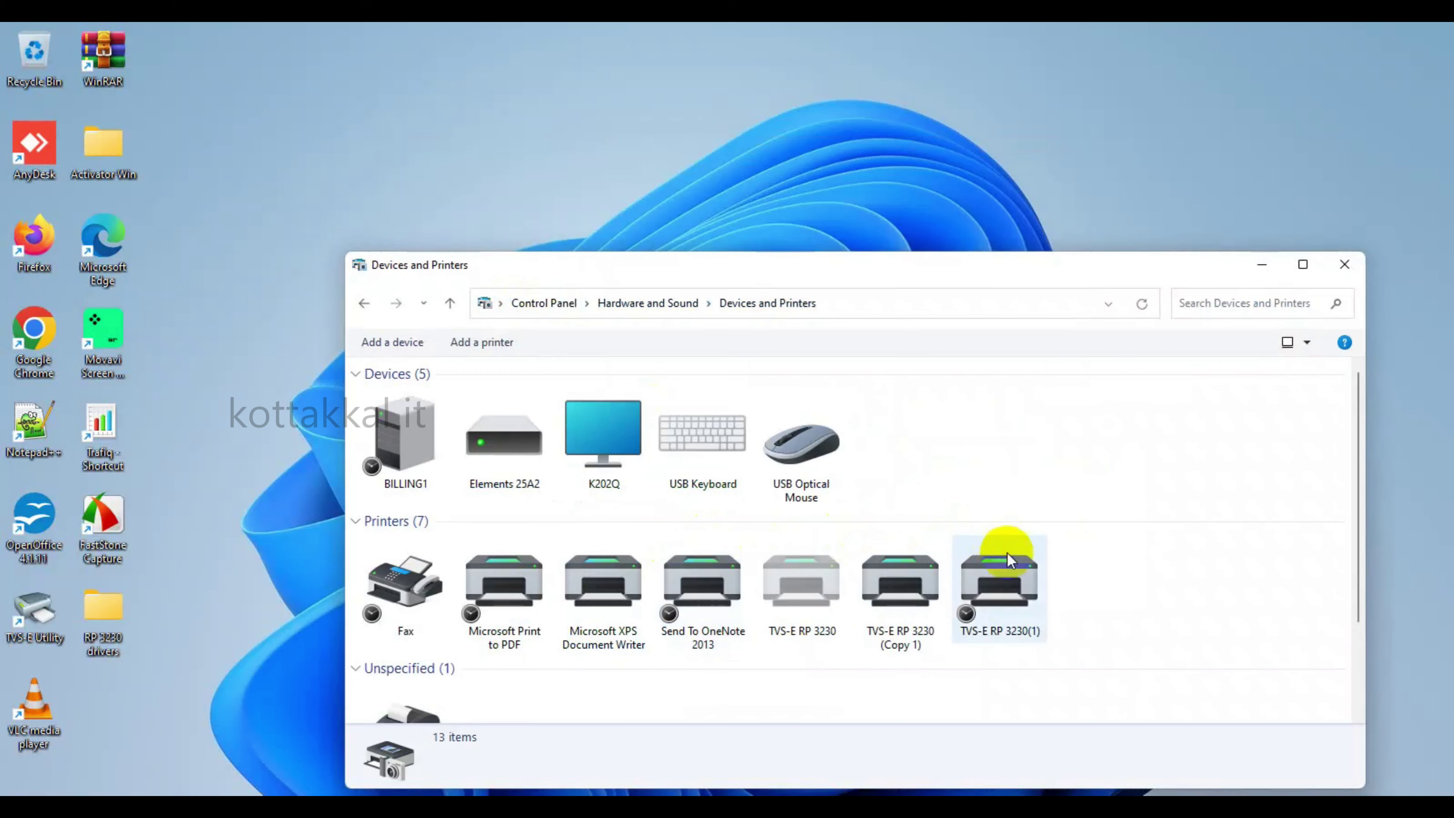
left_click(1300, 265)
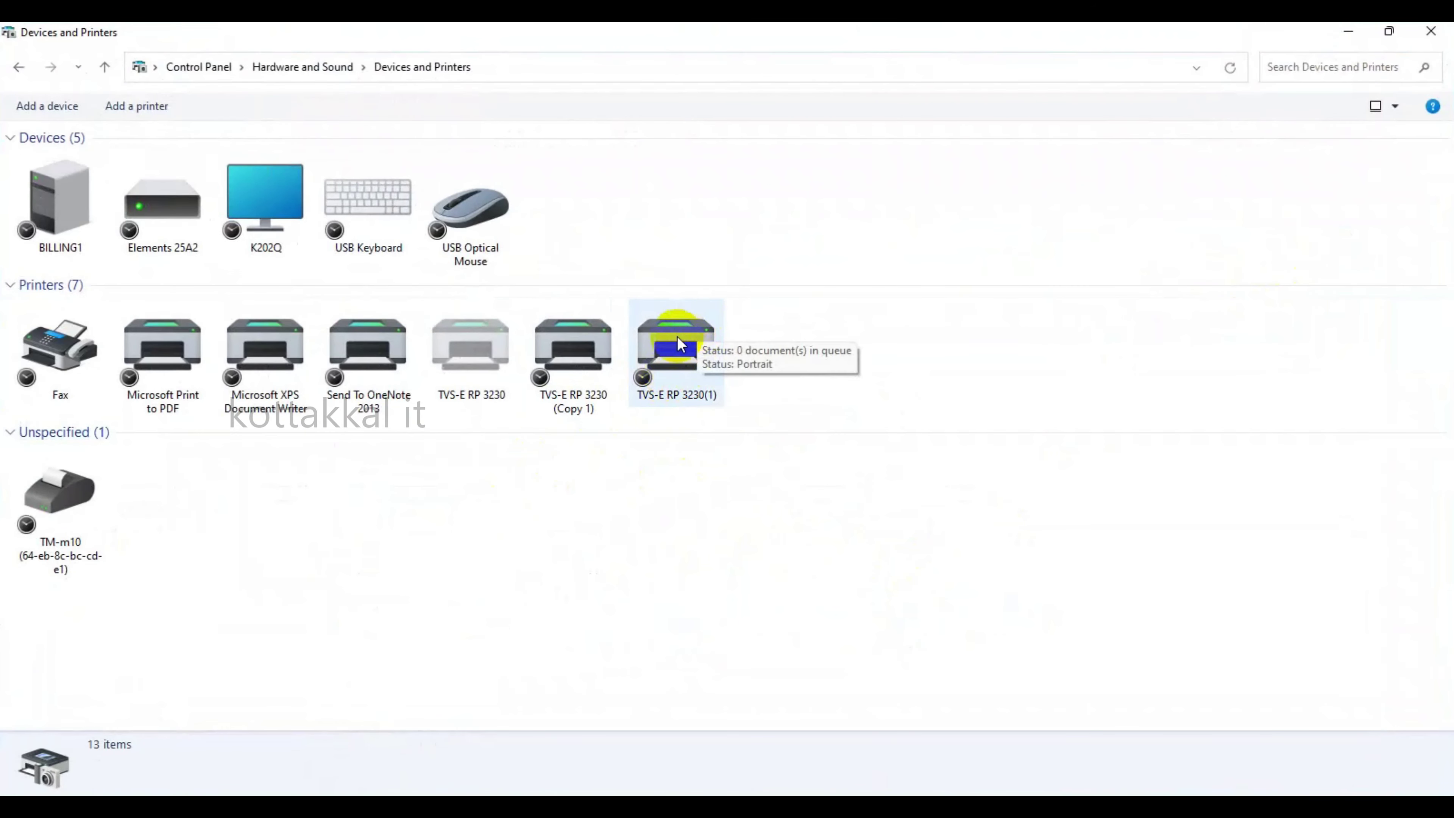
Check the port assignments in the TVS-E RP 3230(1) printer properties and close the dialog.
left_click(696, 335)
right_click(681, 338)
left_click(763, 411)
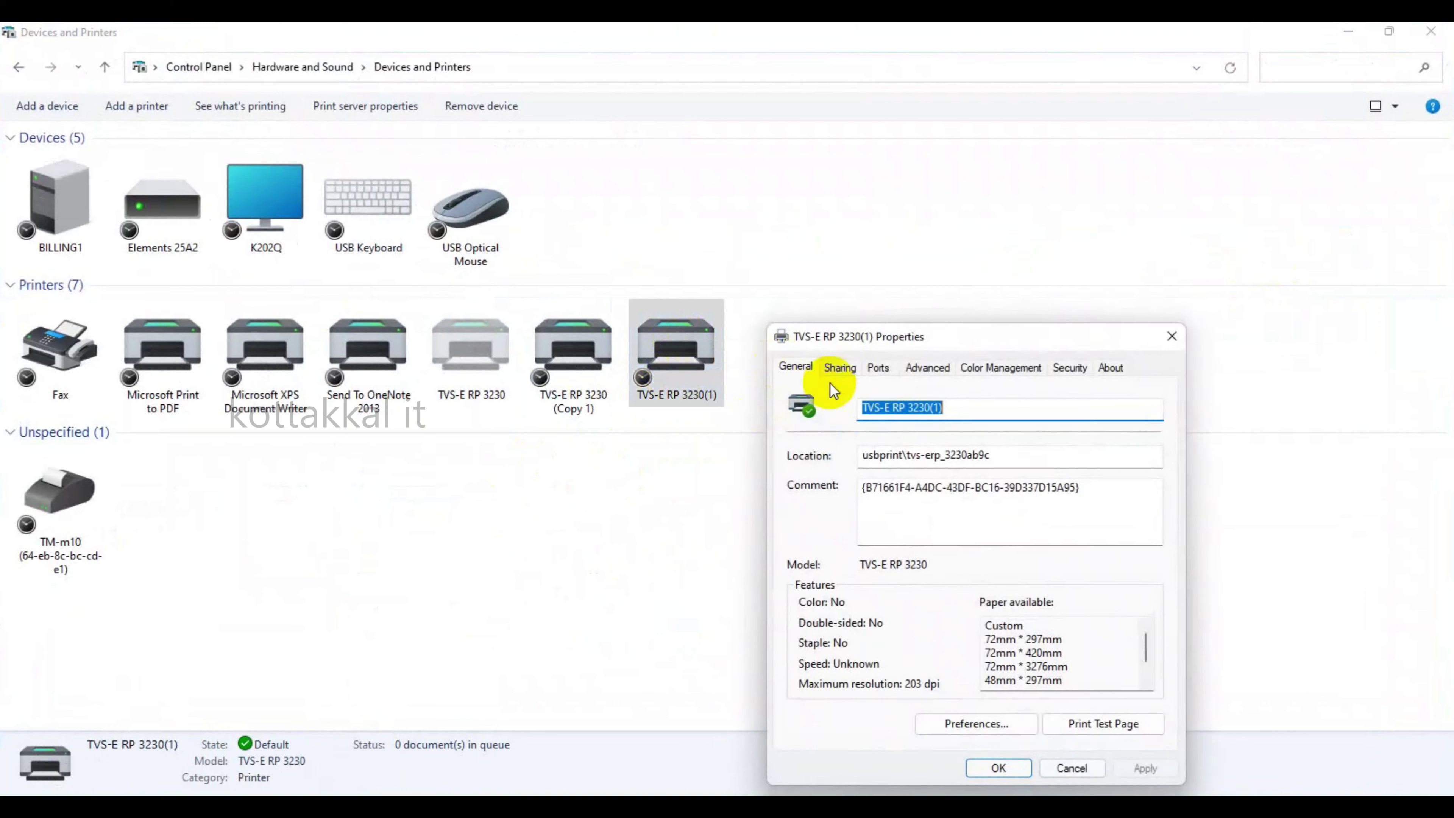
left_click(878, 367)
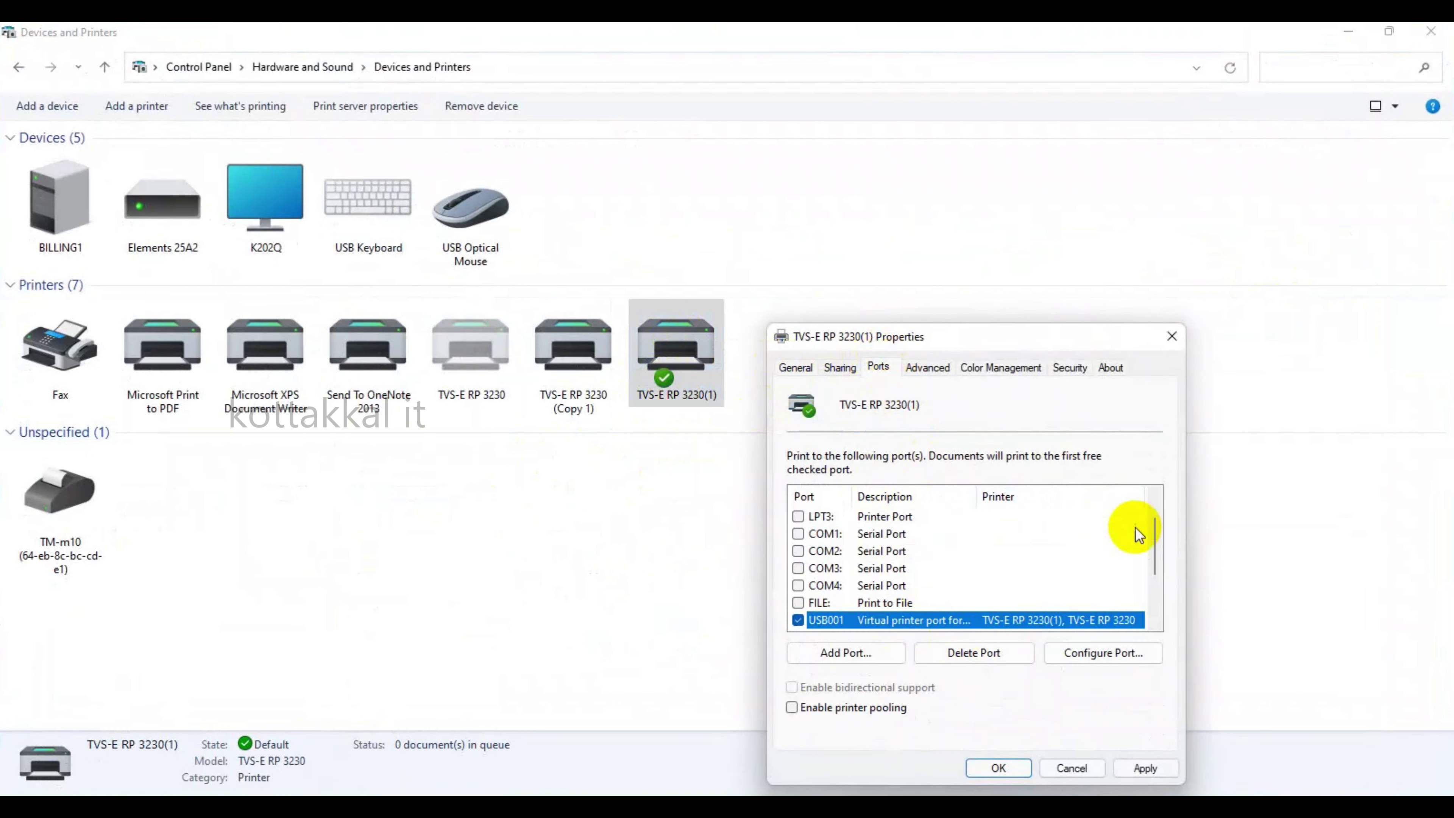
left_click_drag(1154, 535, 1151, 551)
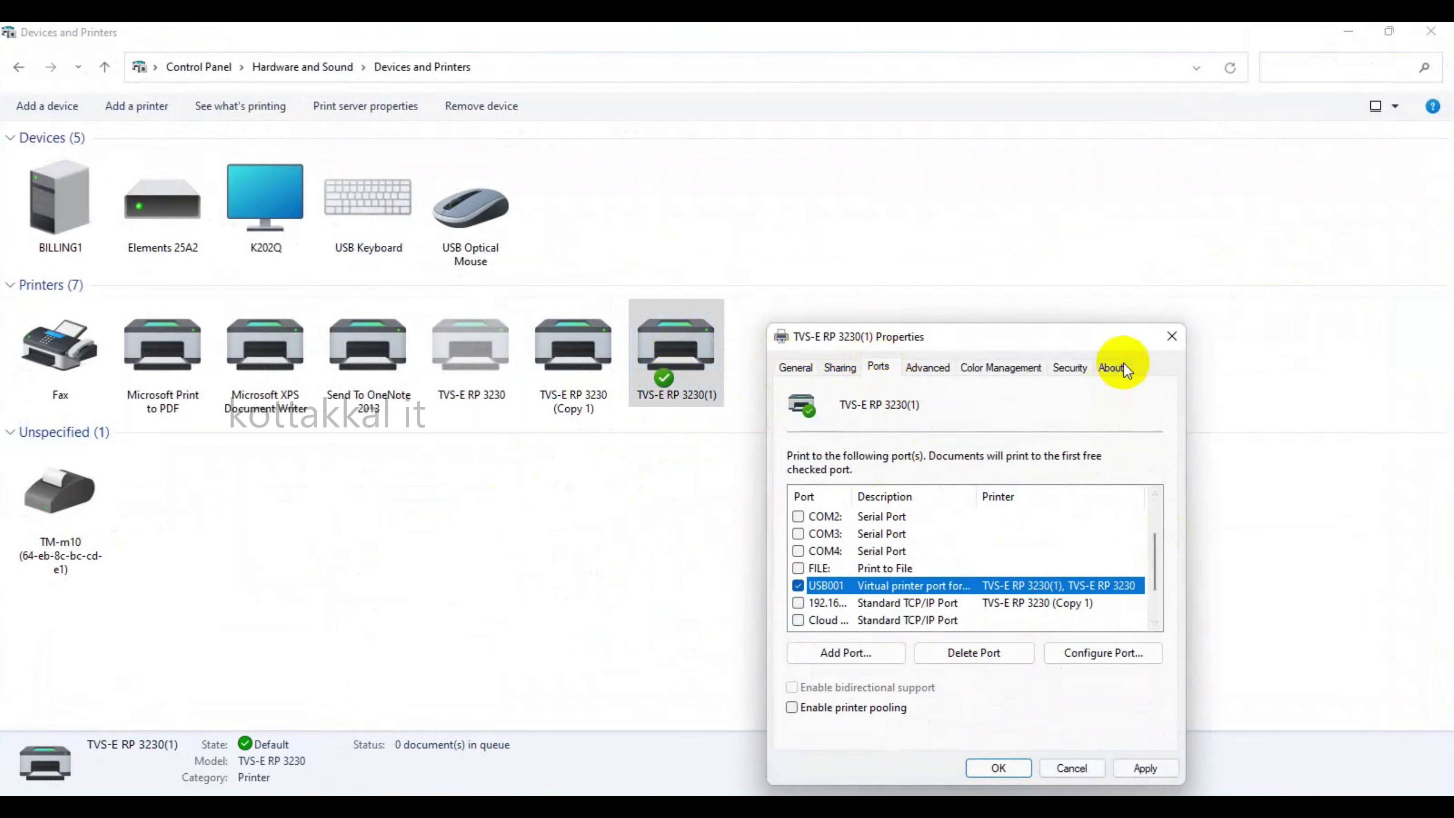
left_click(1162, 341)
Examine the port list in the TVS-E RP 3230 (Copy 1) printer properties and close the dialog.
left_click(585, 351)
right_click(585, 351)
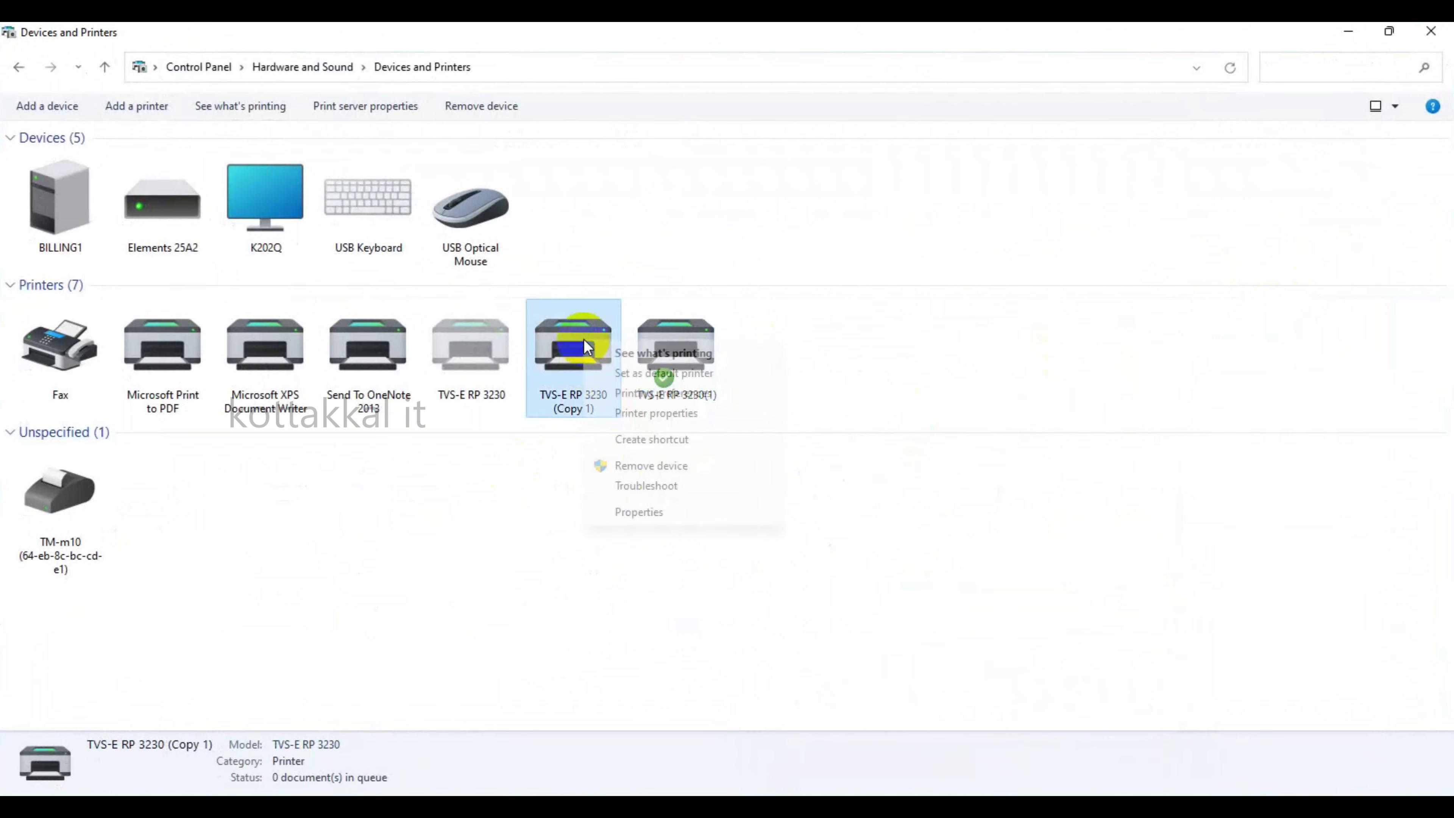
left_click(671, 413)
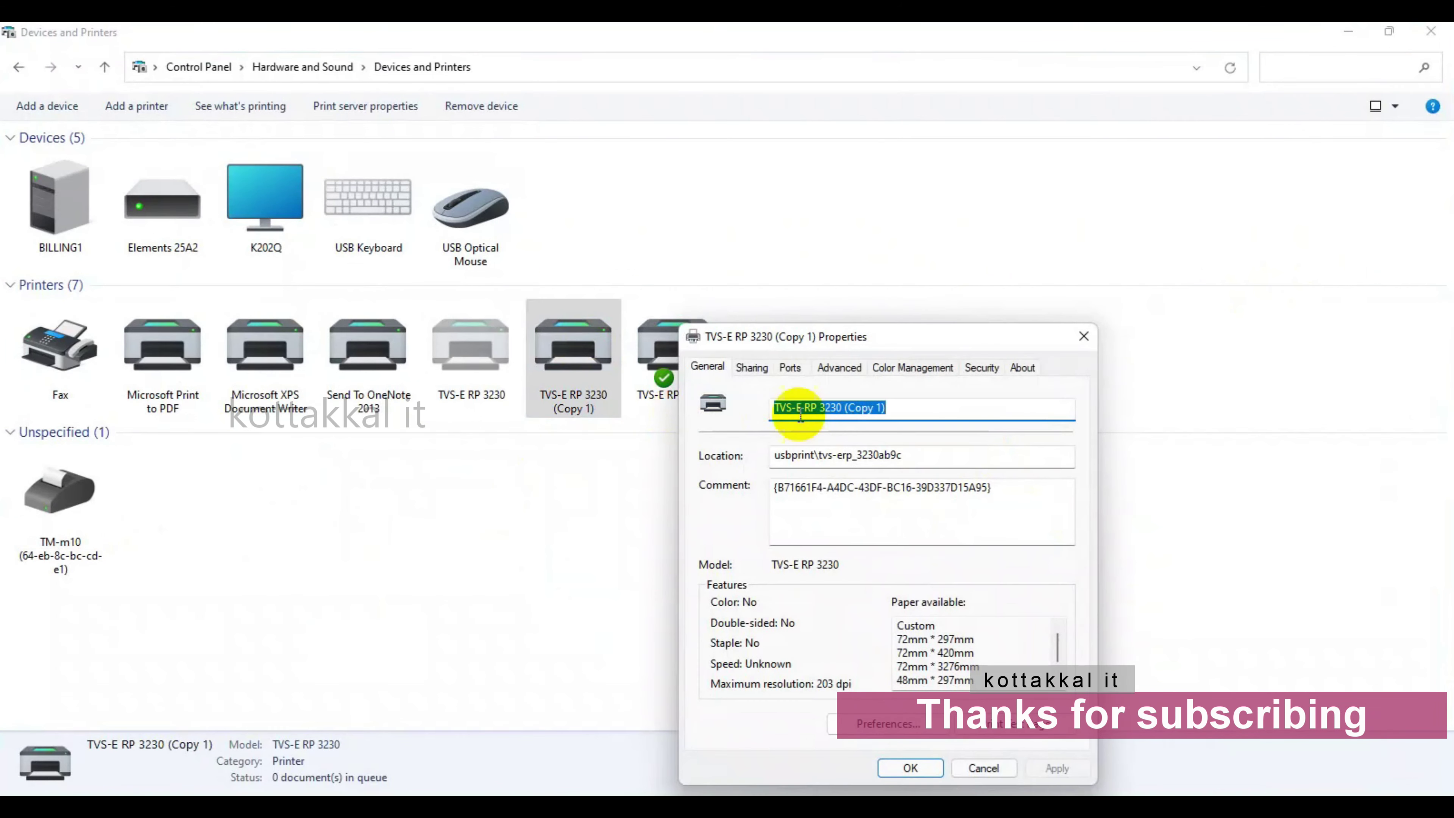
left_click(790, 367)
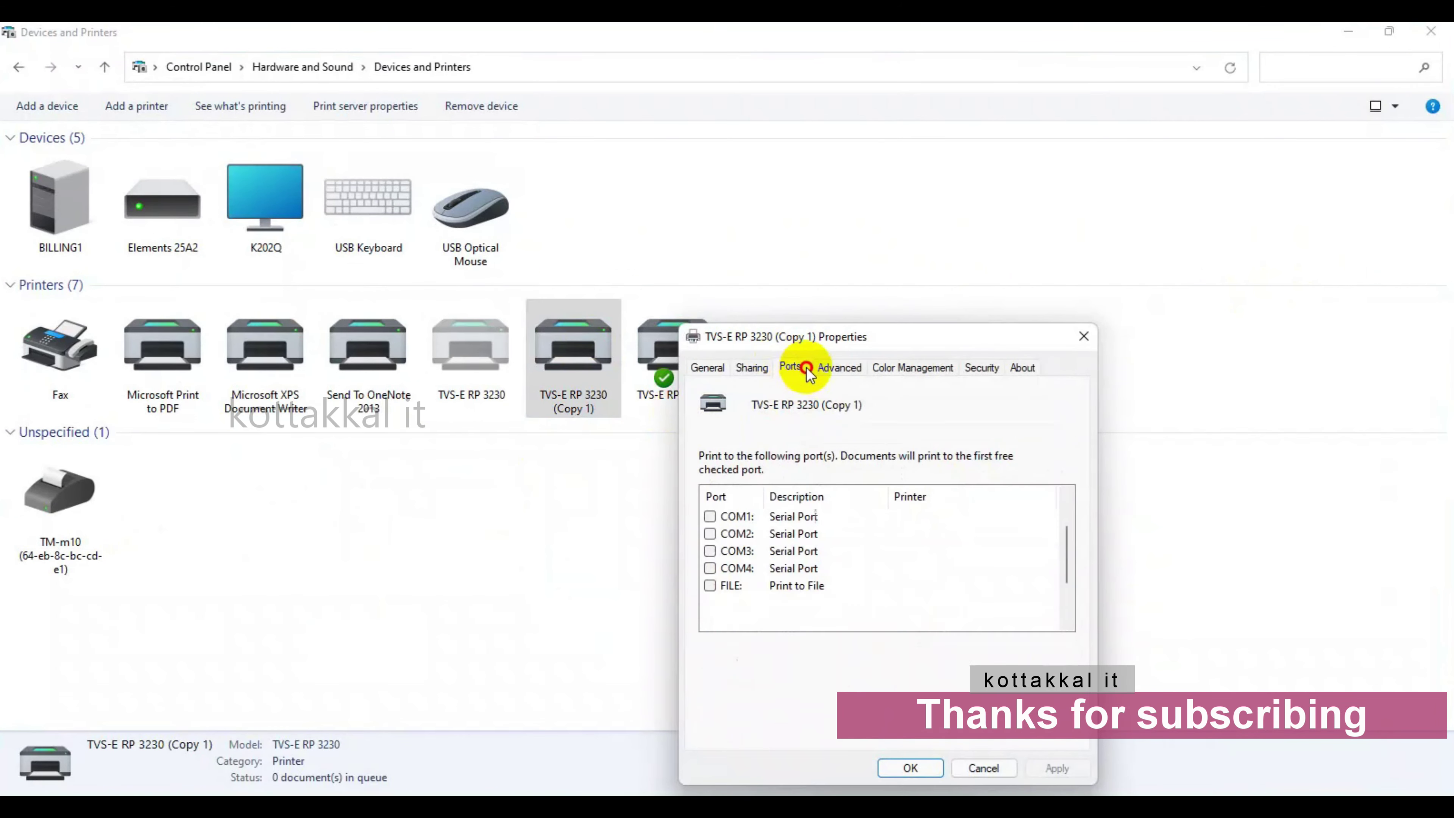
double_click(765, 496)
left_click_drag(1070, 544, 938, 444)
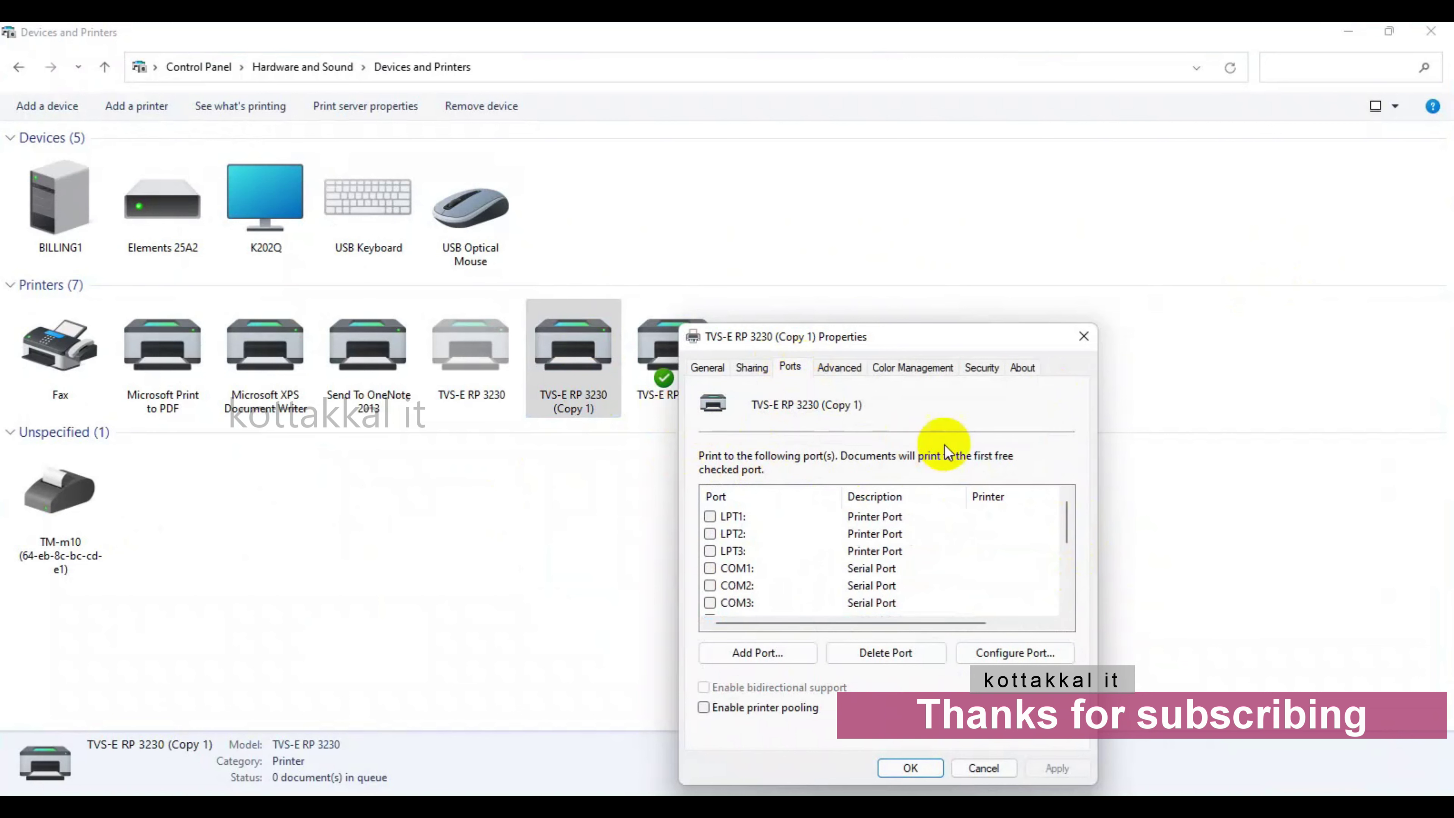
left_click(1083, 337)
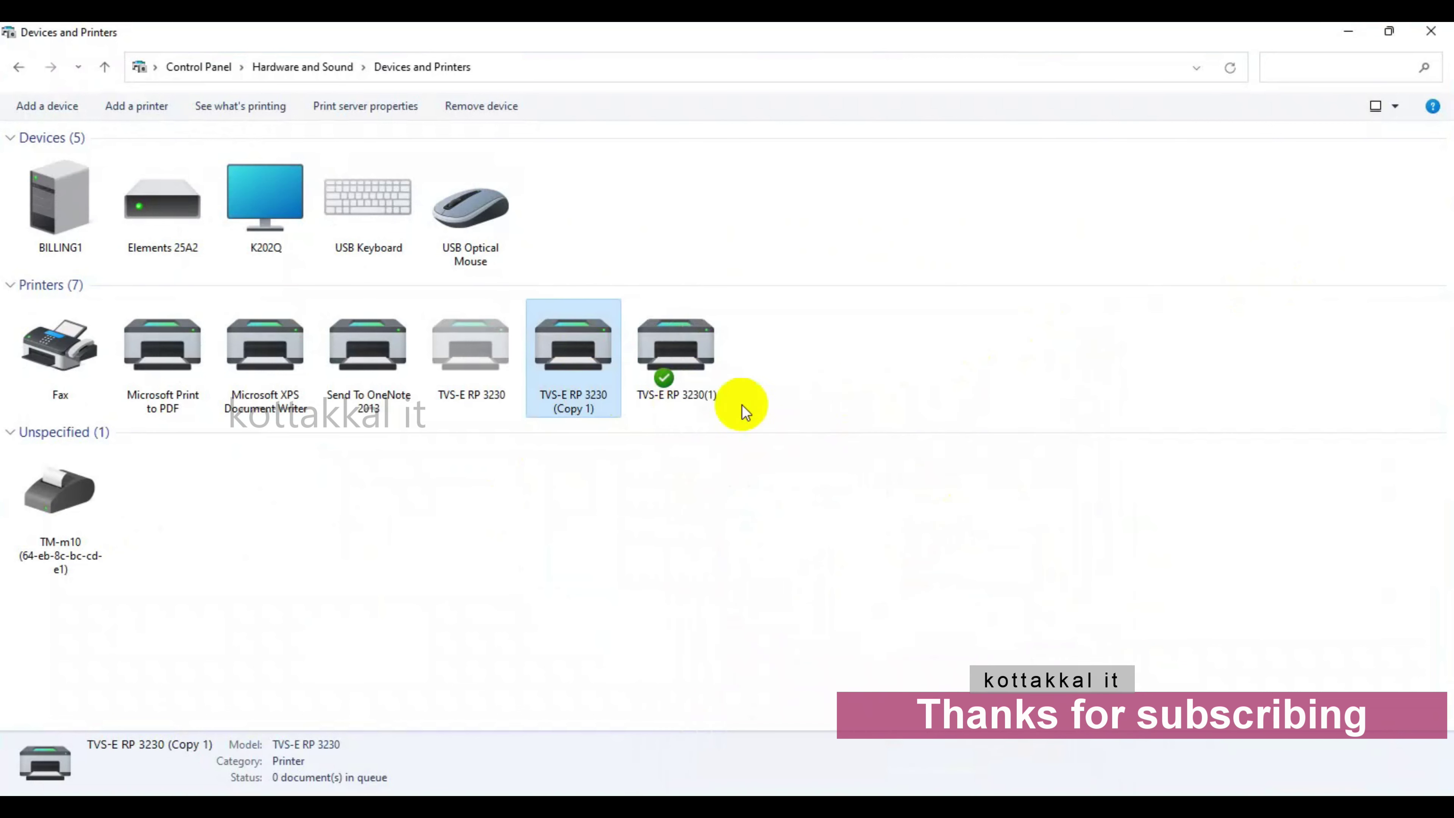
Set TVS-E RP 3230 (Copy 1) as the default printer.
right_click(586, 358)
left_click(635, 385)
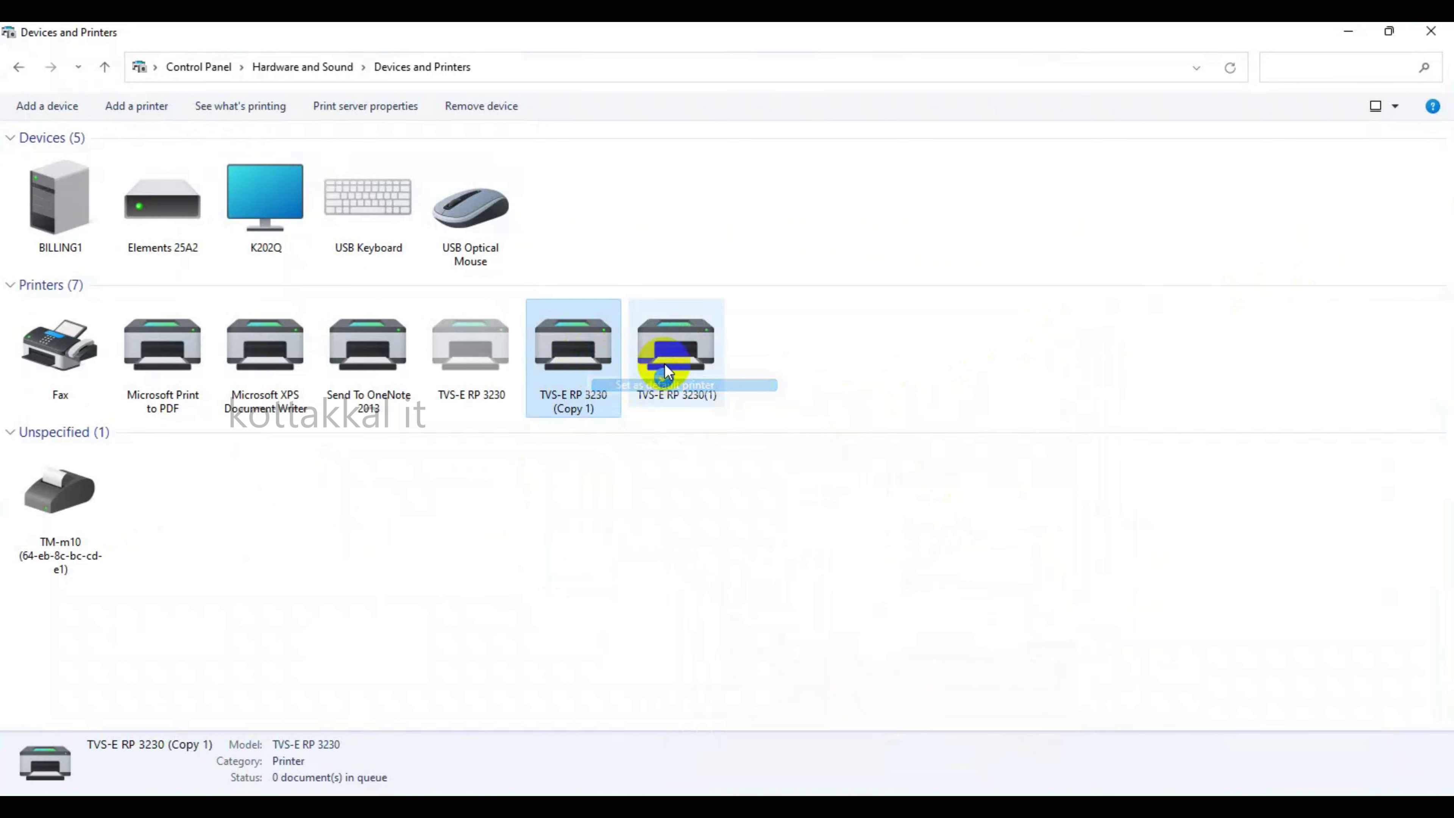
Check the port assignments in the TVS-E RP 3230(1) printer properties, close the dialog and clear the printer selection.
right_click(687, 355)
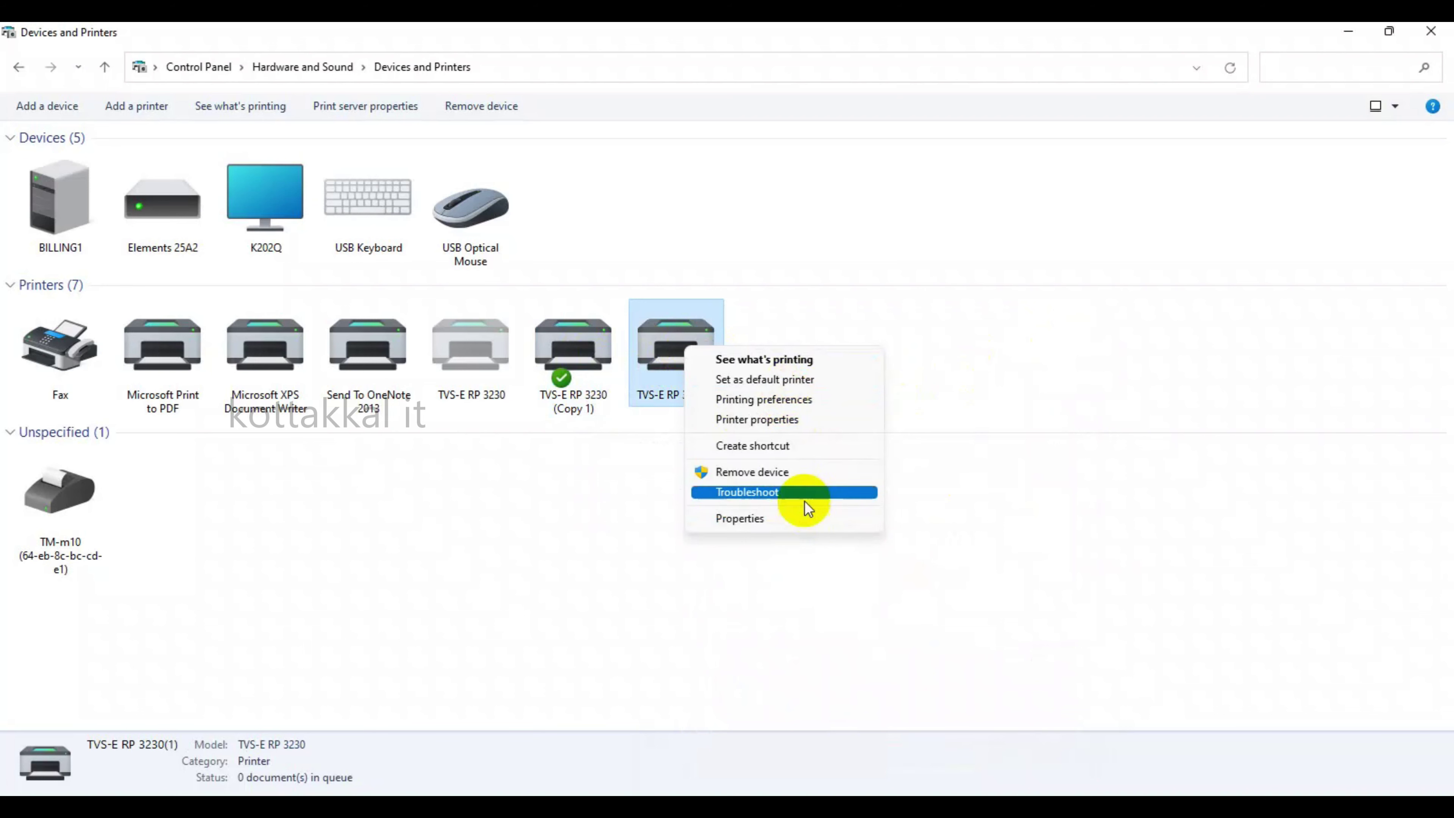
left_click(811, 420)
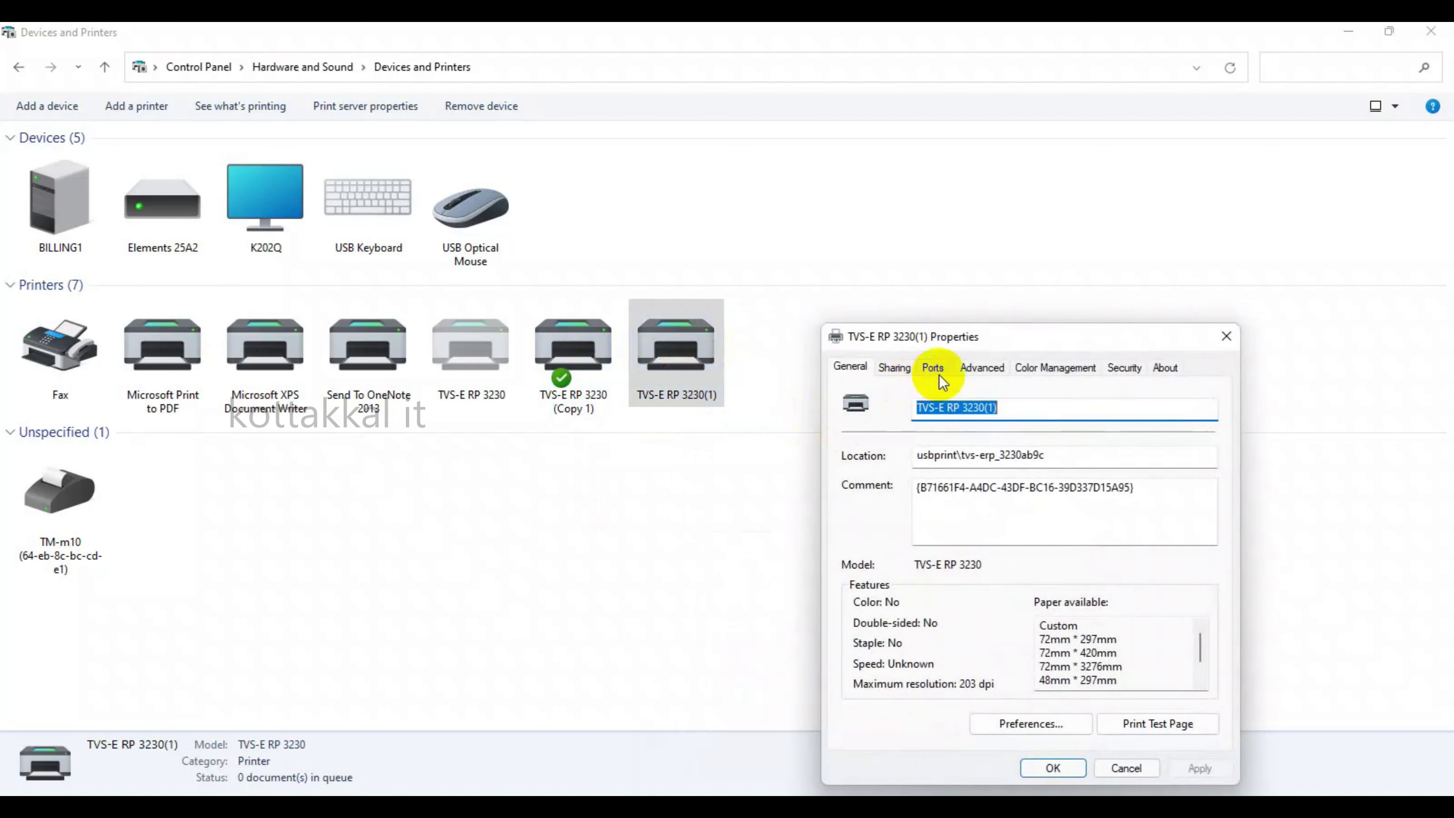
left_click(934, 369)
left_click(1226, 337)
left_click(579, 531)
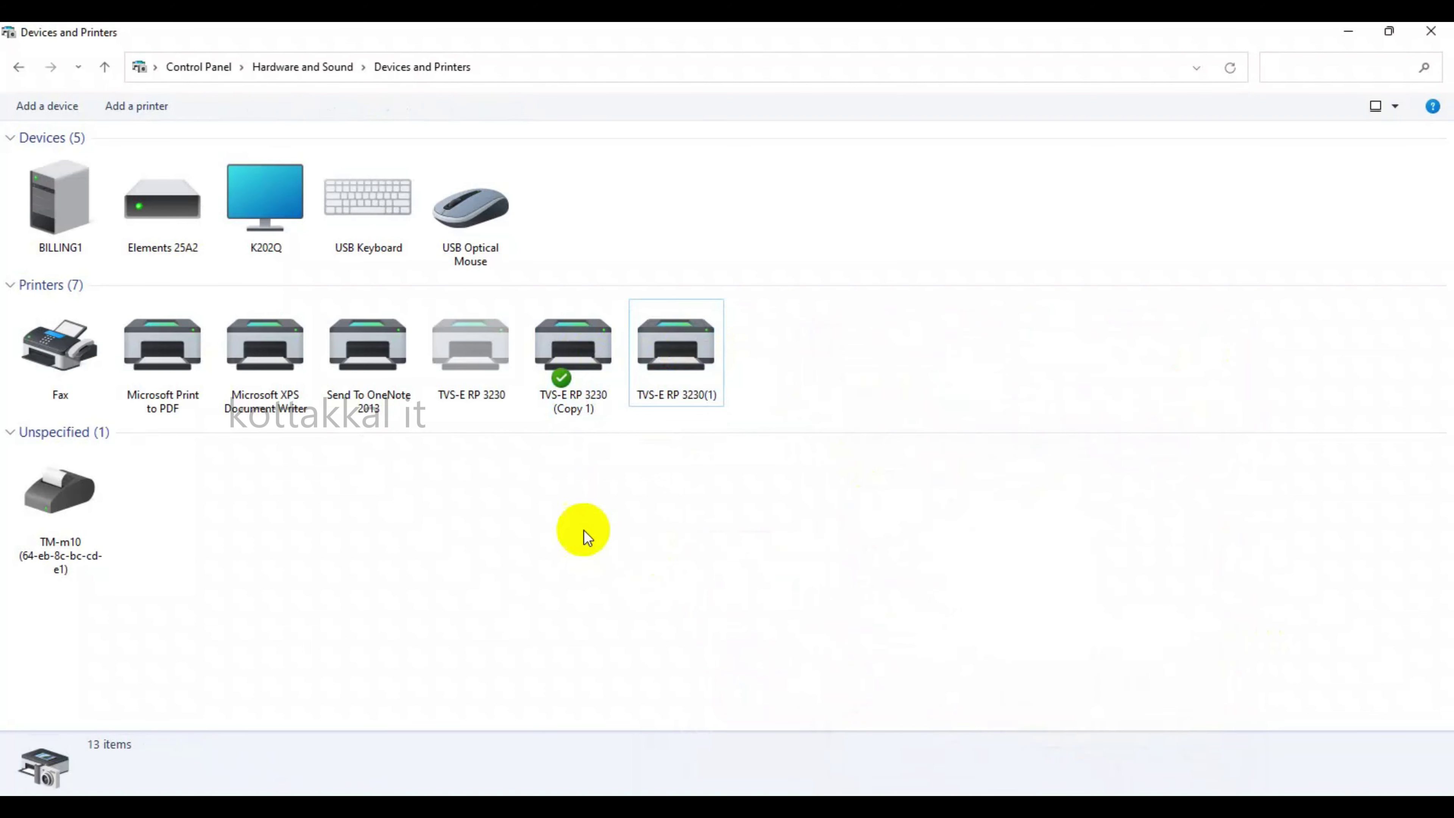
Start adding a printer and choose to find one that isn't listed.
left_click(124, 117)
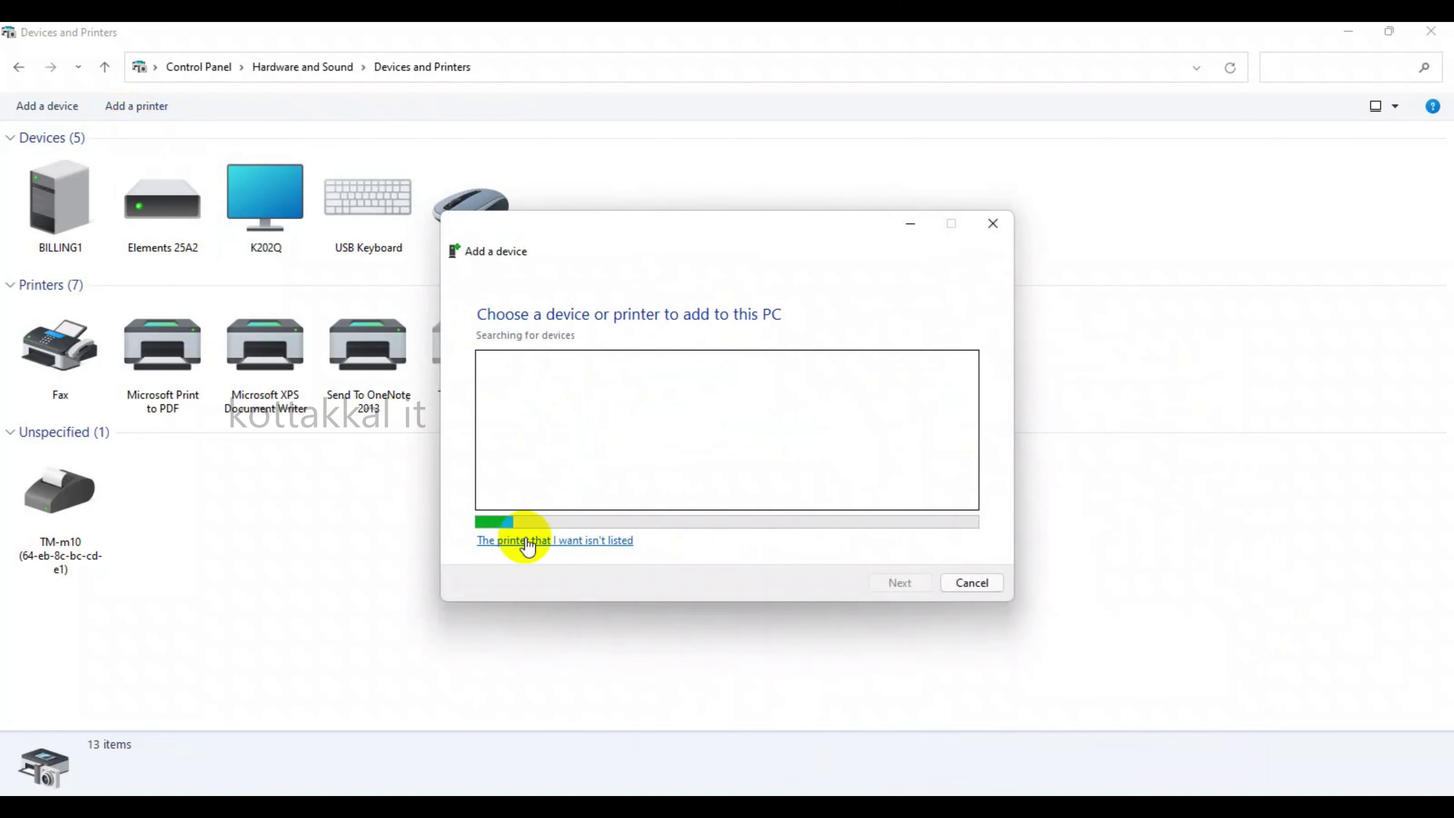
left_click(518, 542)
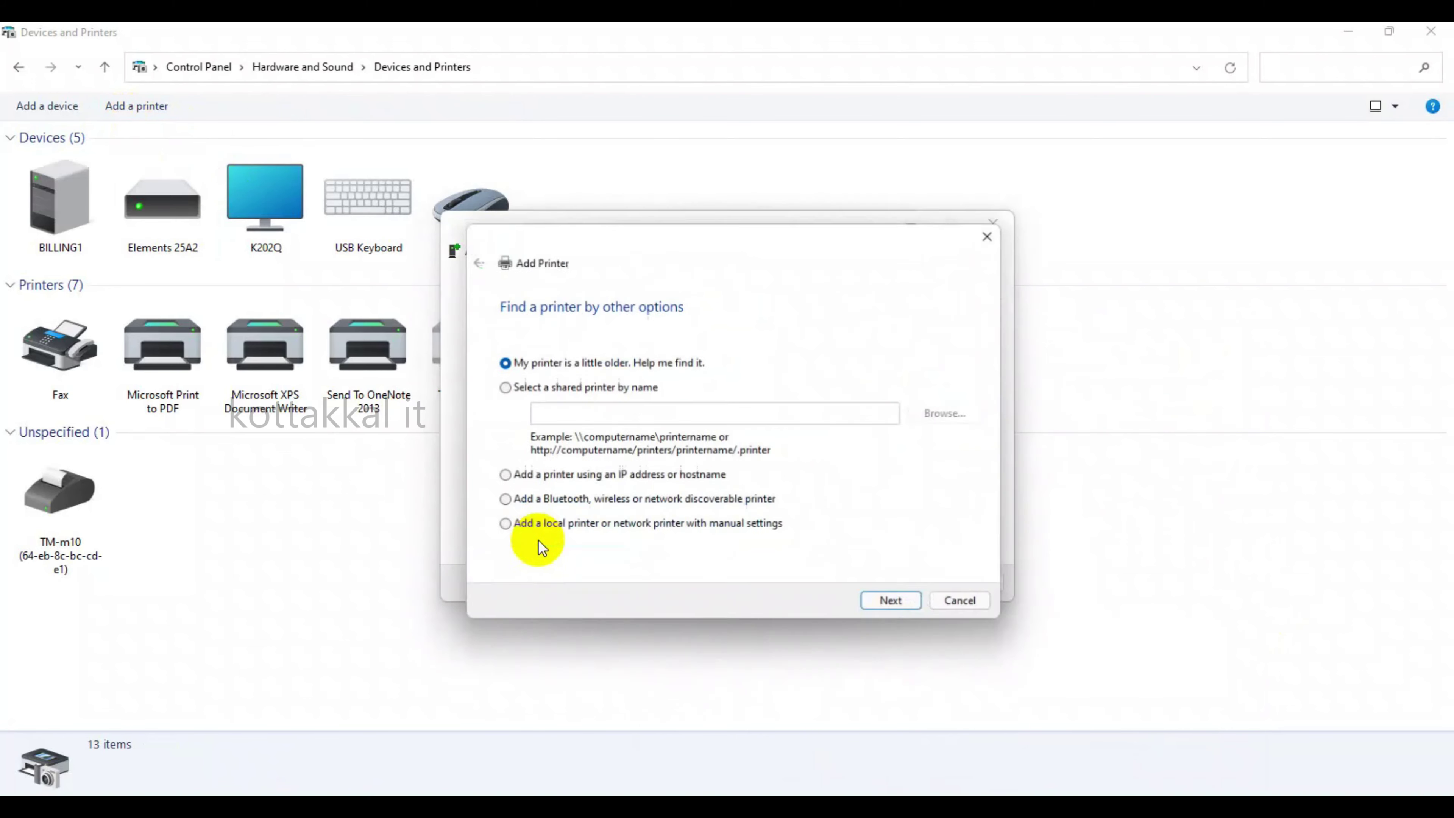
Examine the existing printer ports offered for a local printer with manual settings, and return to the printer search options.
left_click(638, 535)
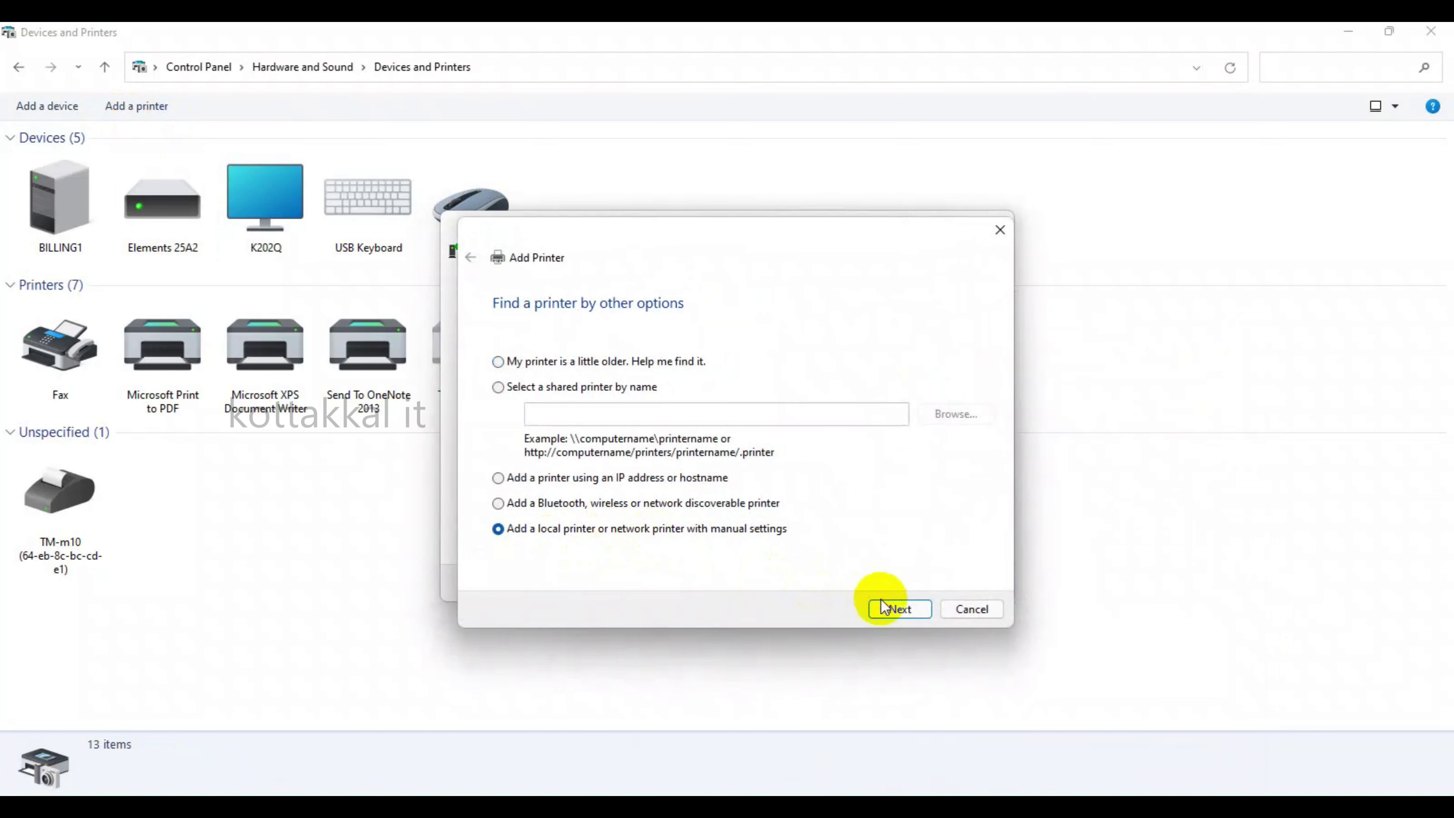
left_click(893, 607)
left_click(710, 375)
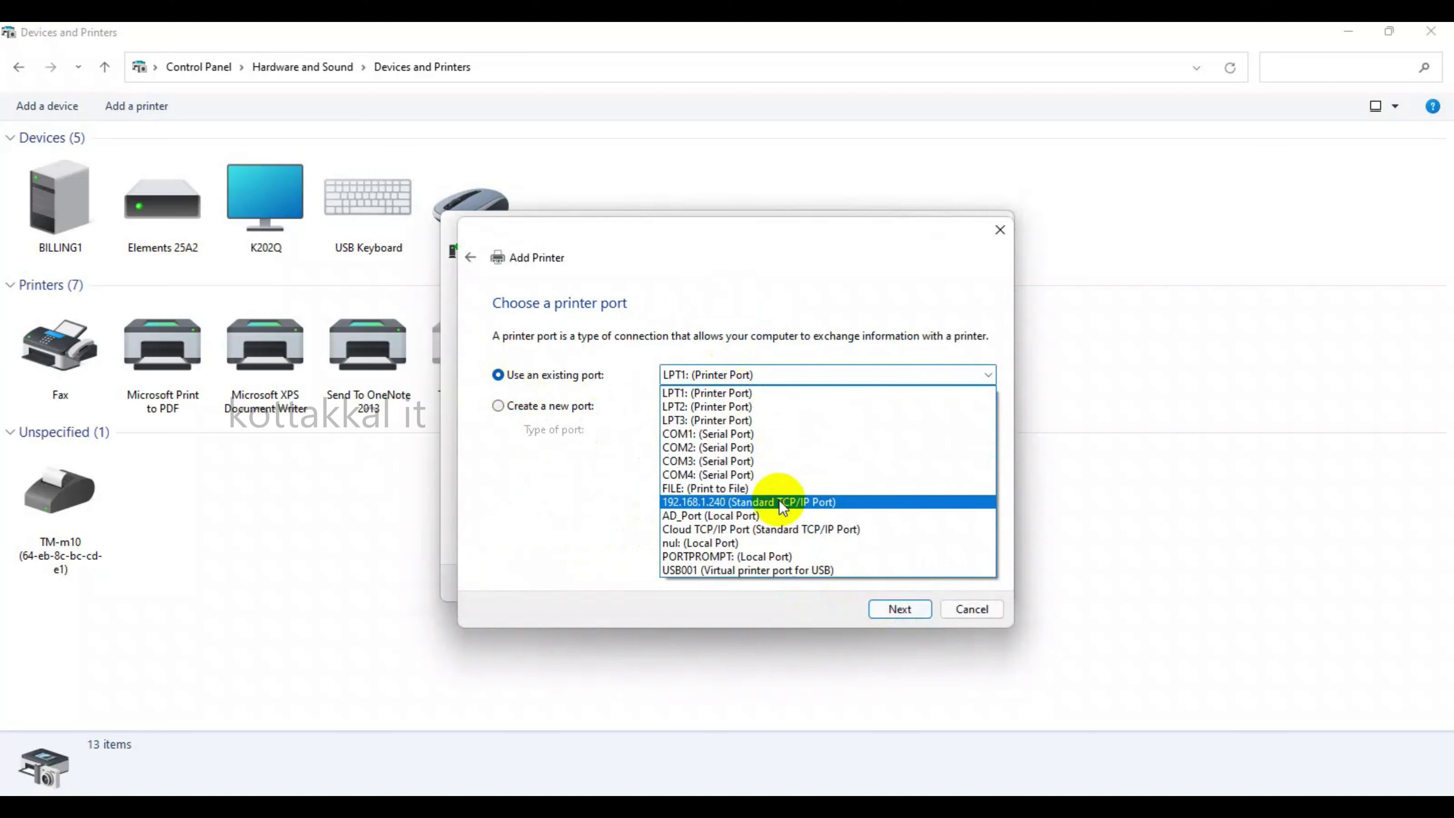
left_click(545, 260)
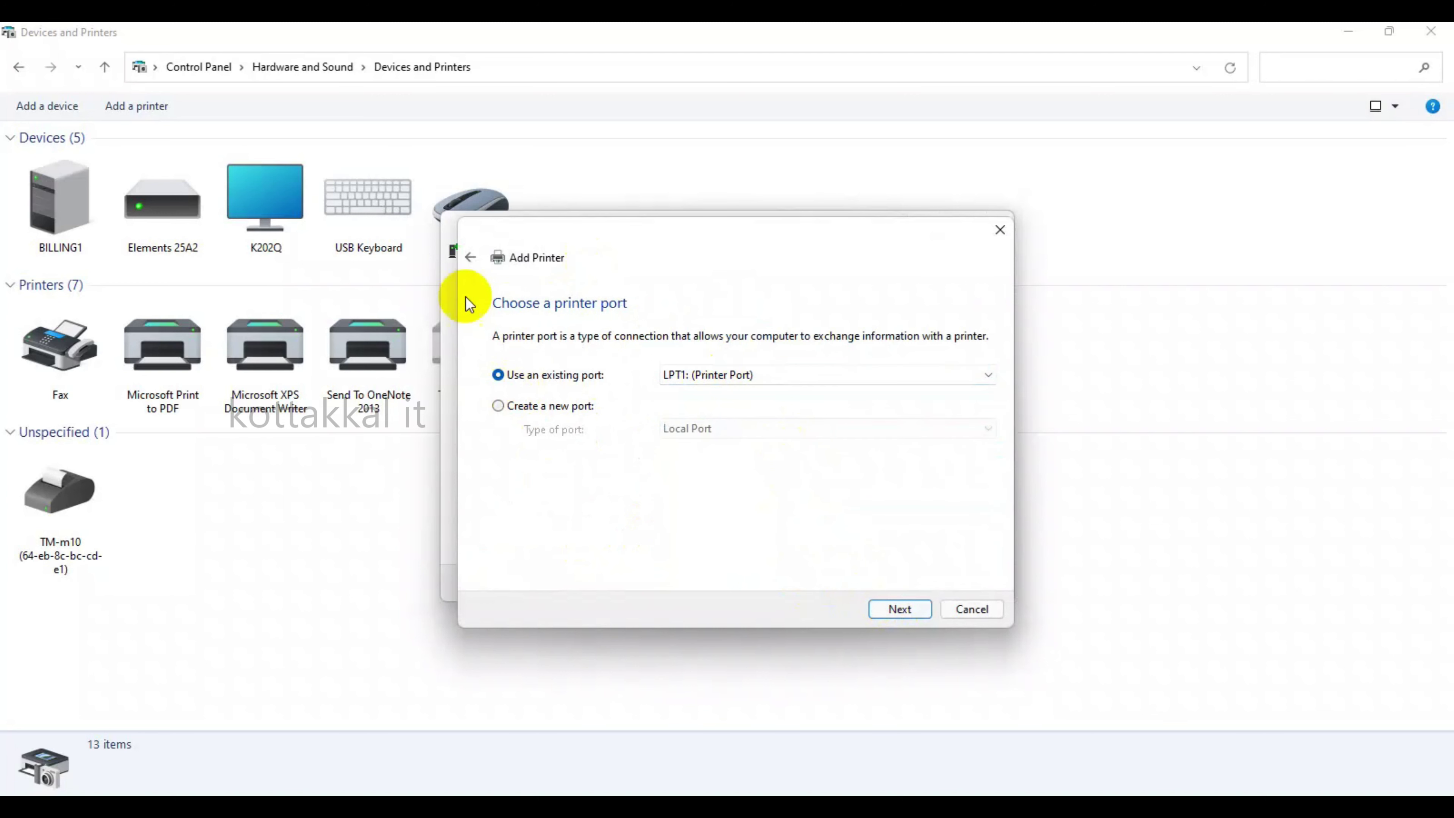
left_click(469, 258)
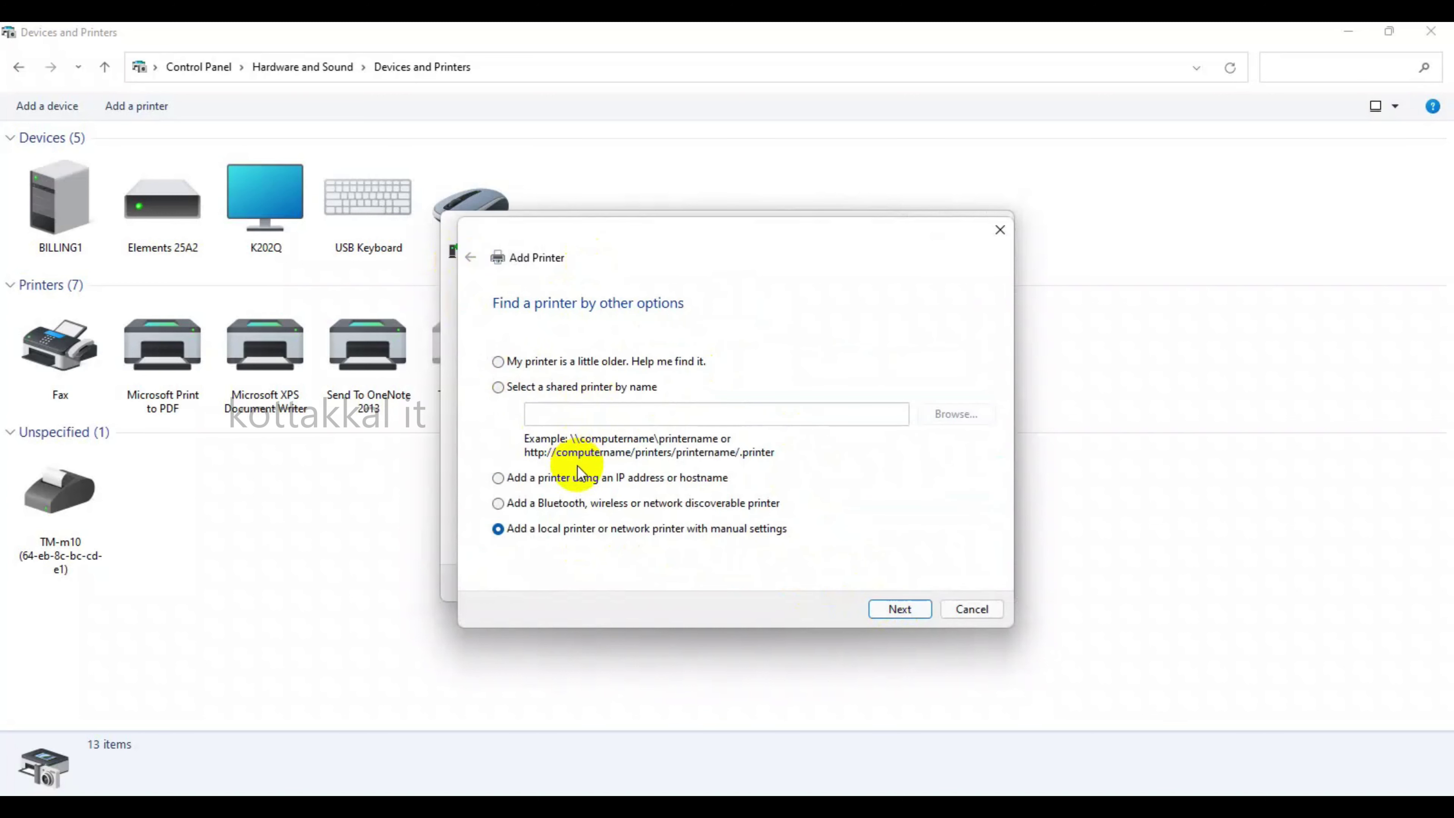
Add the printer by IP address as a TCP/IP Device at 192.168.1.241, accepting the standard Generic Network Card device type.
left_click(558, 481)
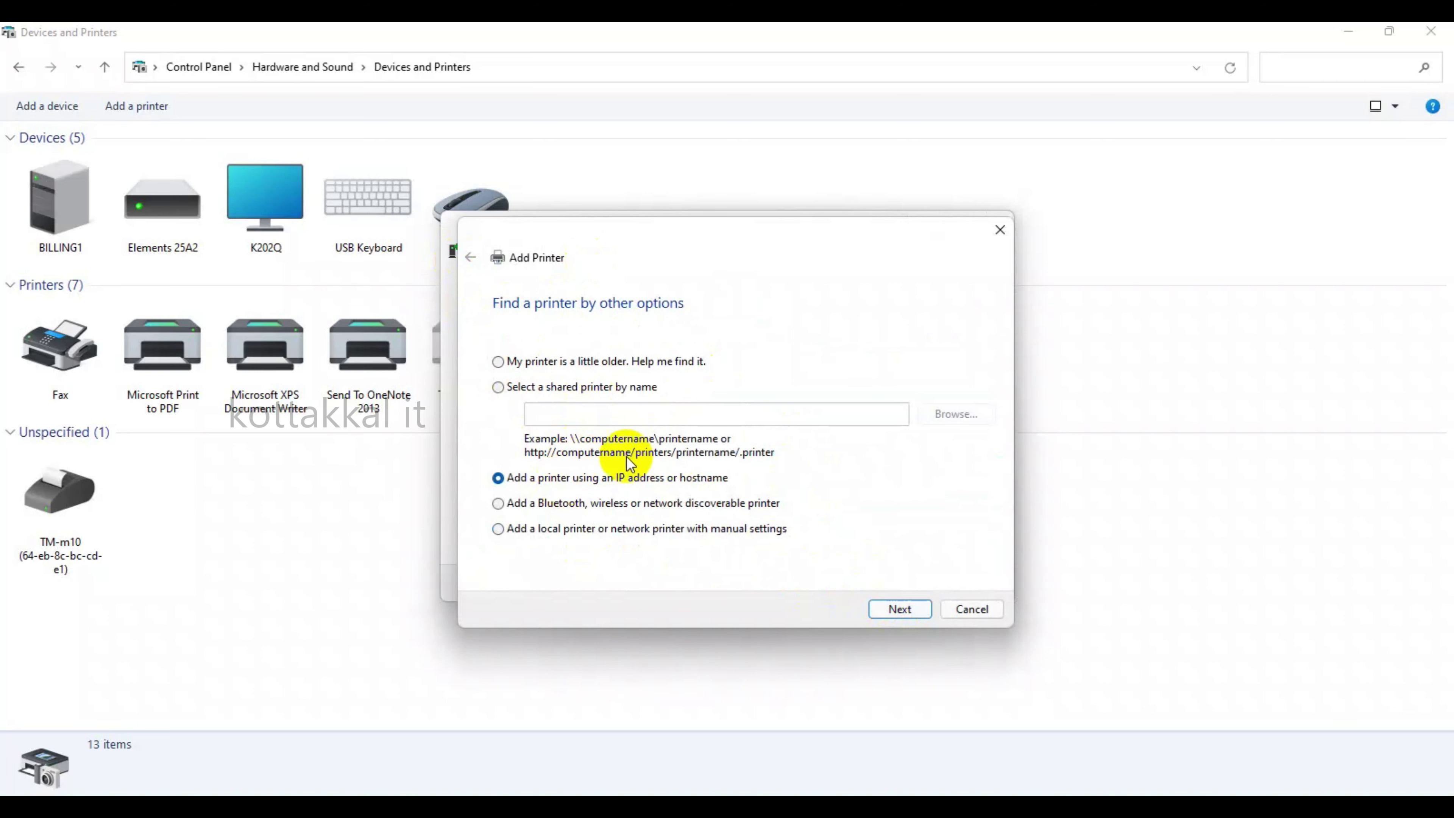
left_click(896, 608)
left_click(791, 348)
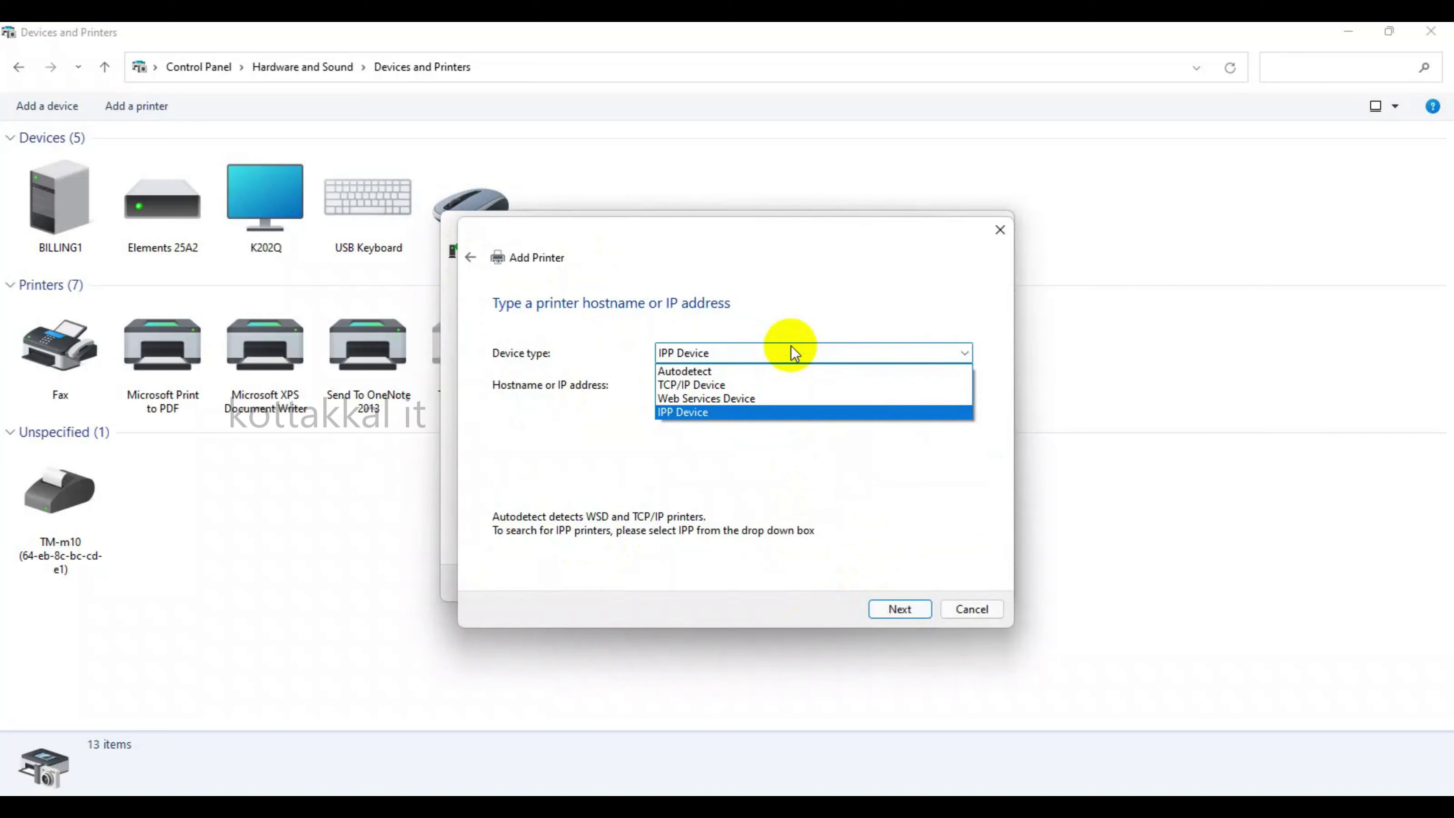
left_click(785, 384)
left_click(788, 385)
type("192.168")
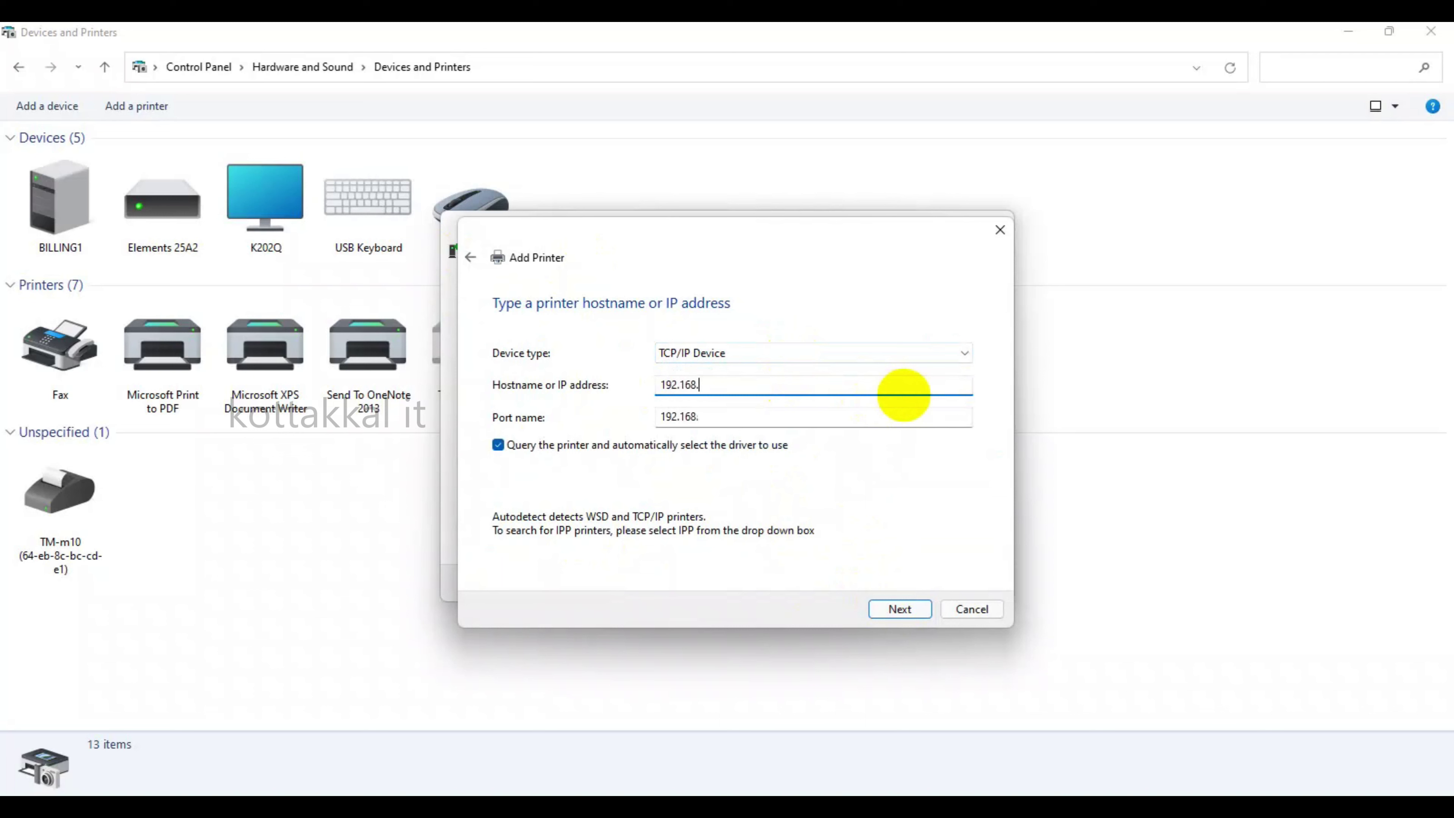
type(".1.241")
left_click(897, 611)
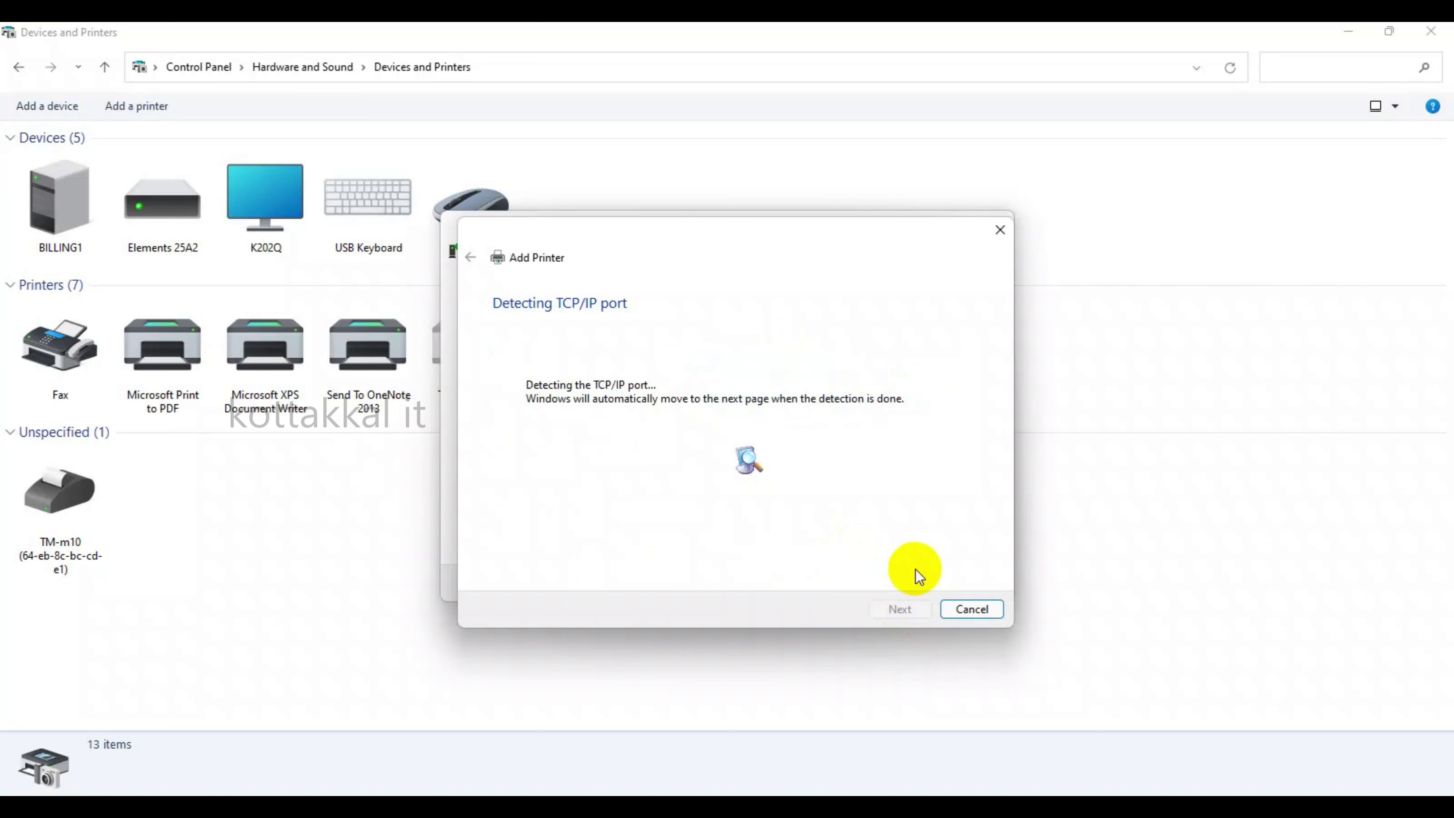
left_click_drag(795, 243, 885, 236)
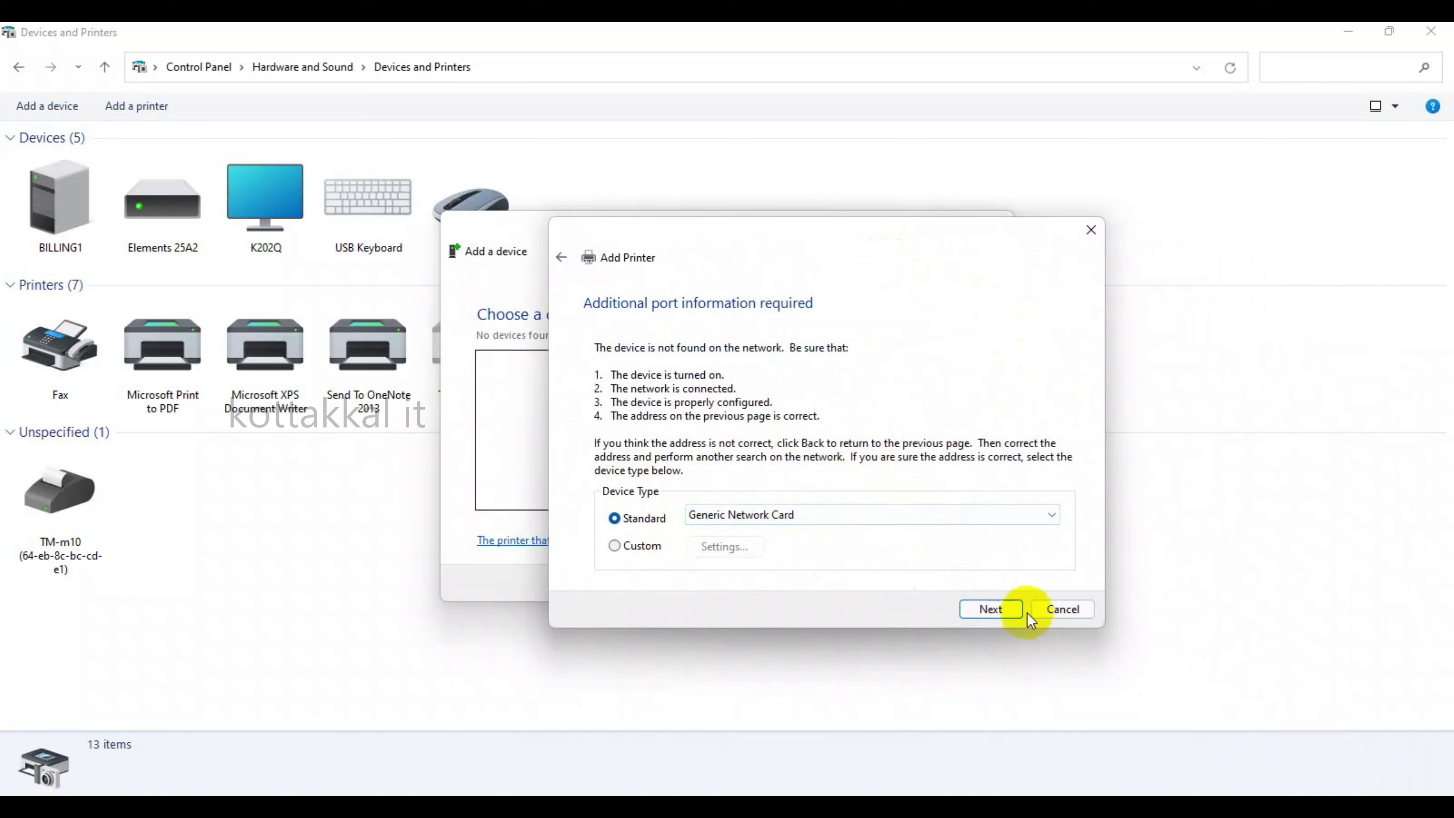
left_click(1016, 609)
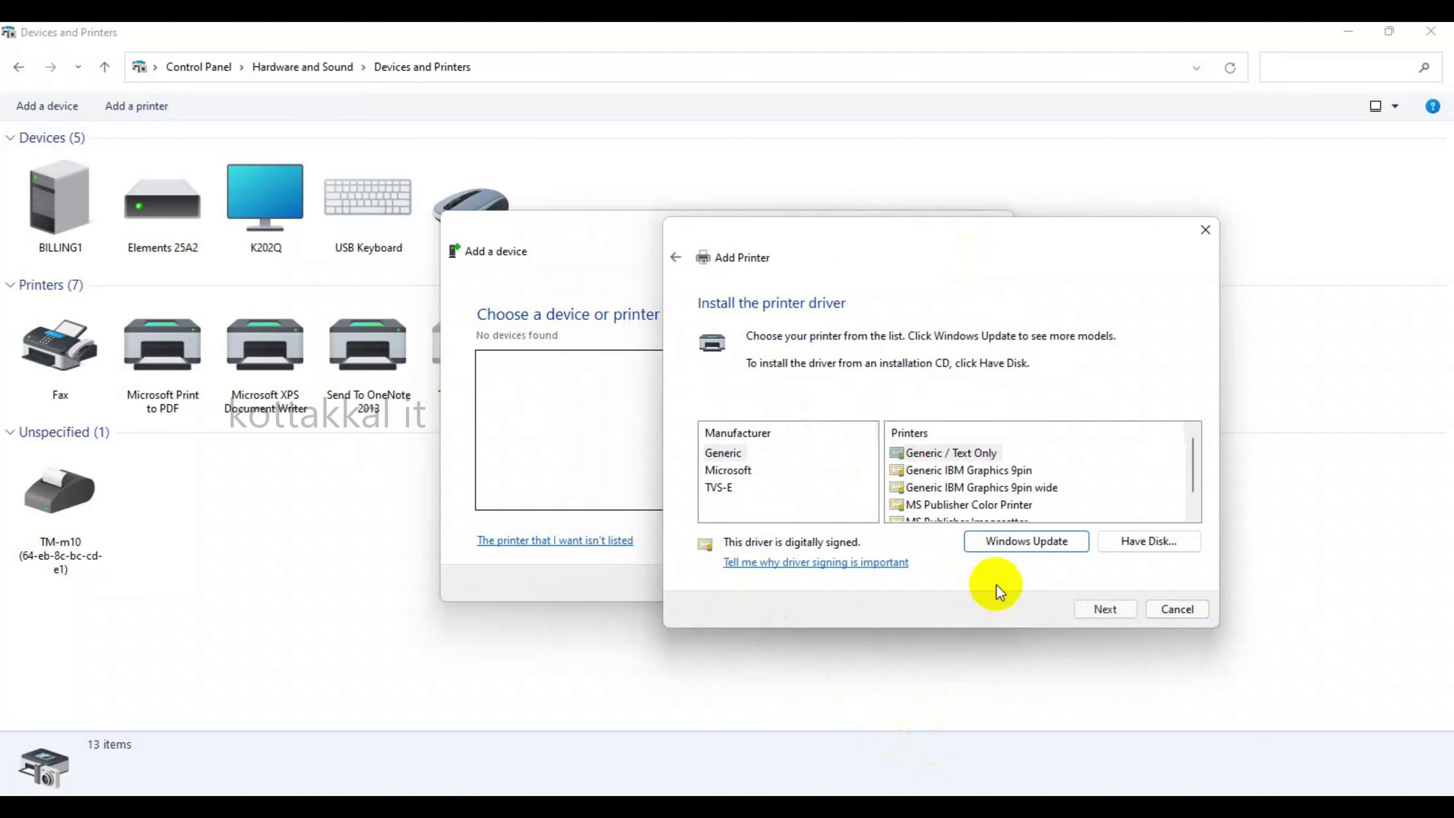
Choose the TVS-E RP 3230 driver from manufacturer TVS-E and use the driver that is currently installed.
left_click(719, 487)
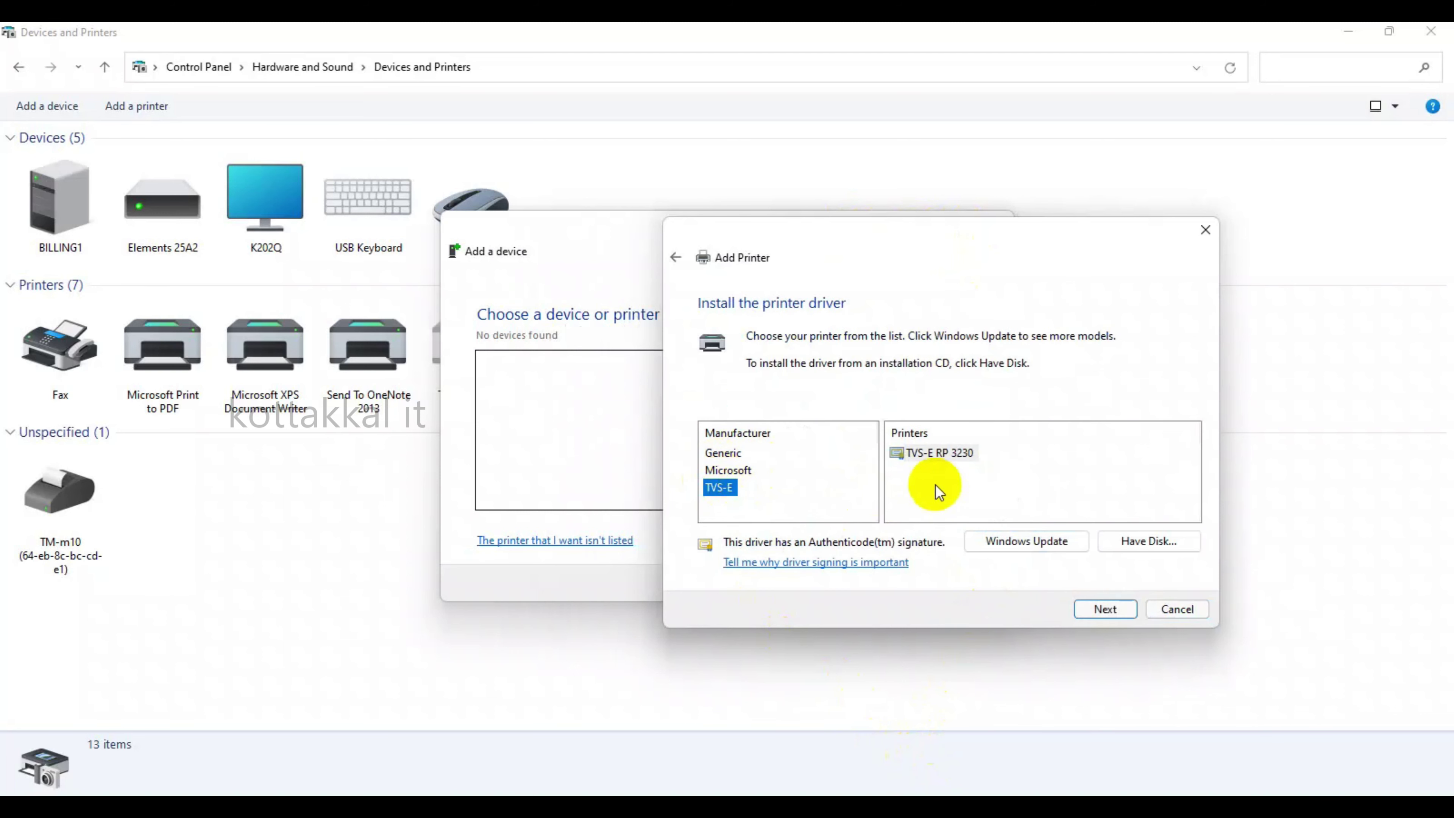
left_click(962, 453)
left_click(1099, 608)
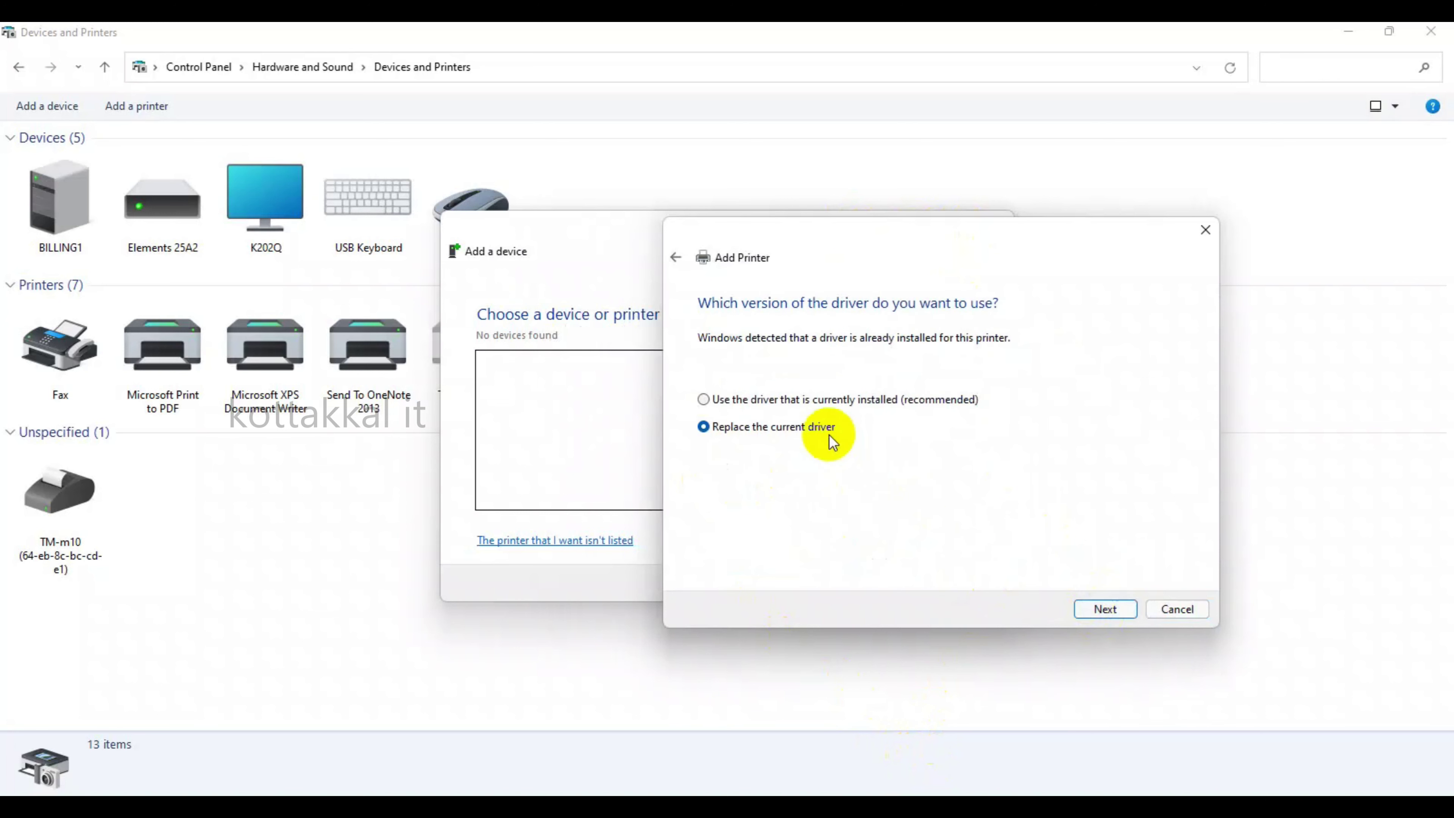
left_click(863, 404)
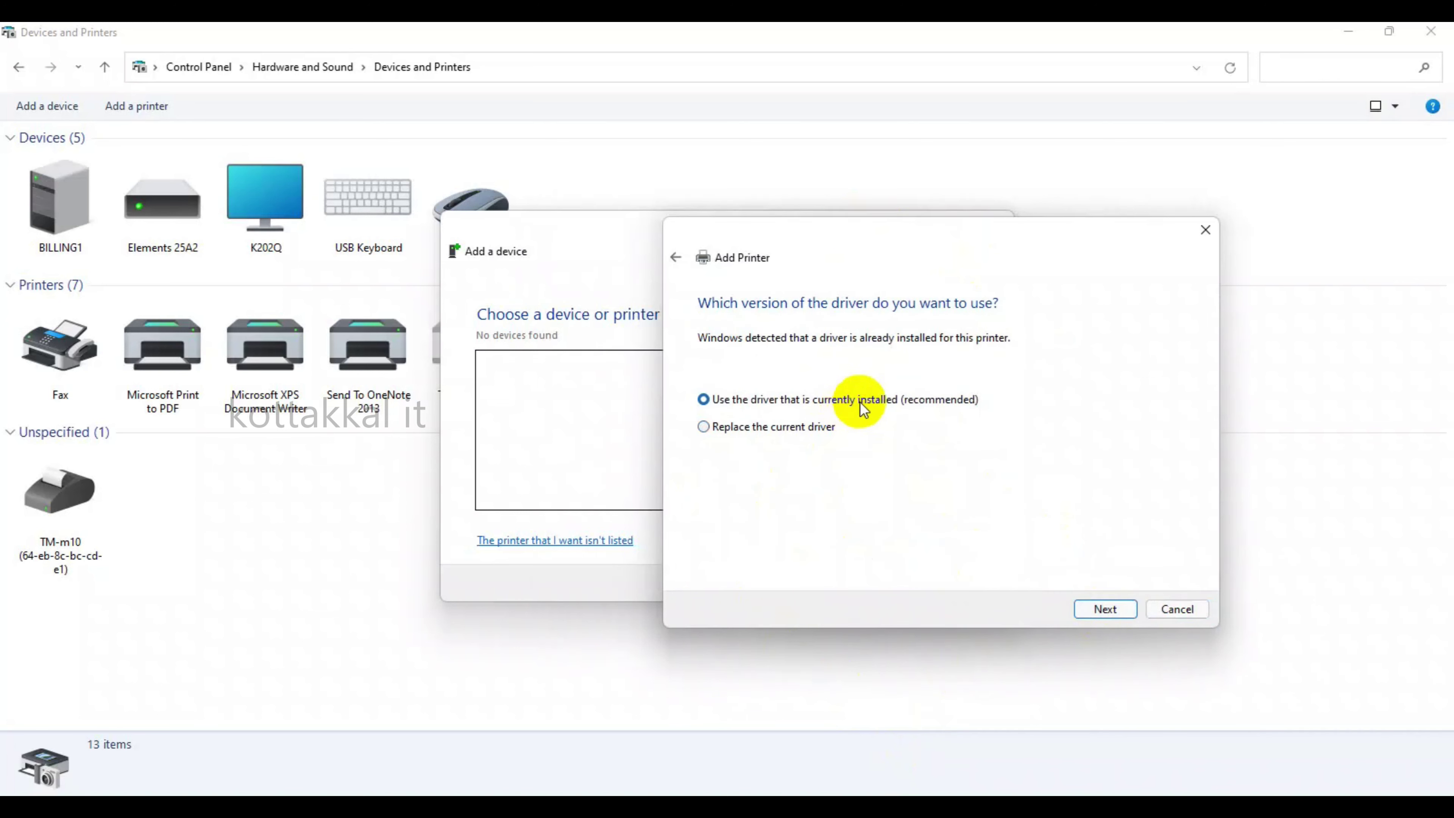
left_click(1101, 609)
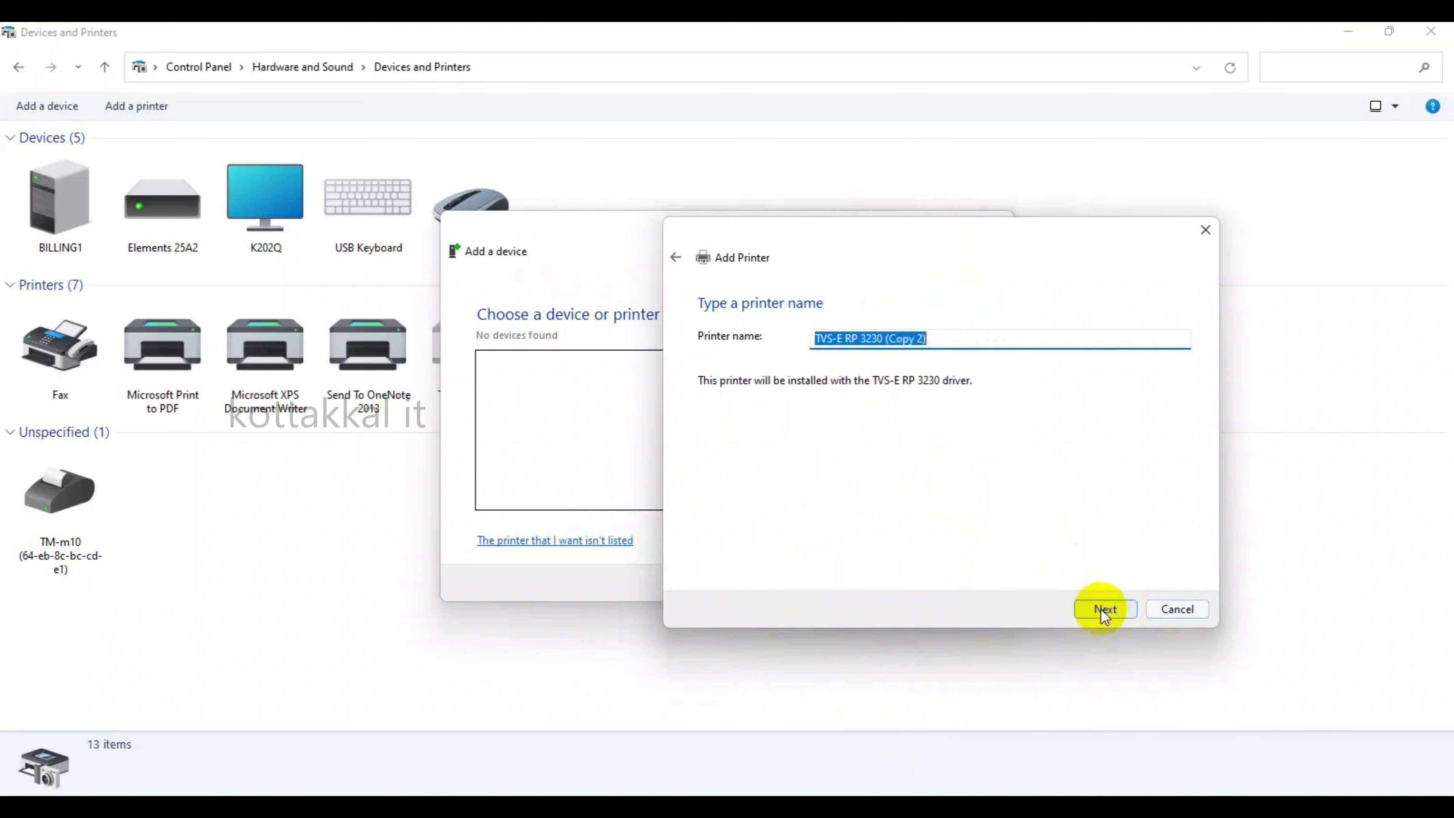
Name the new printer KOT and continue to the sharing options.
double_click(995, 335)
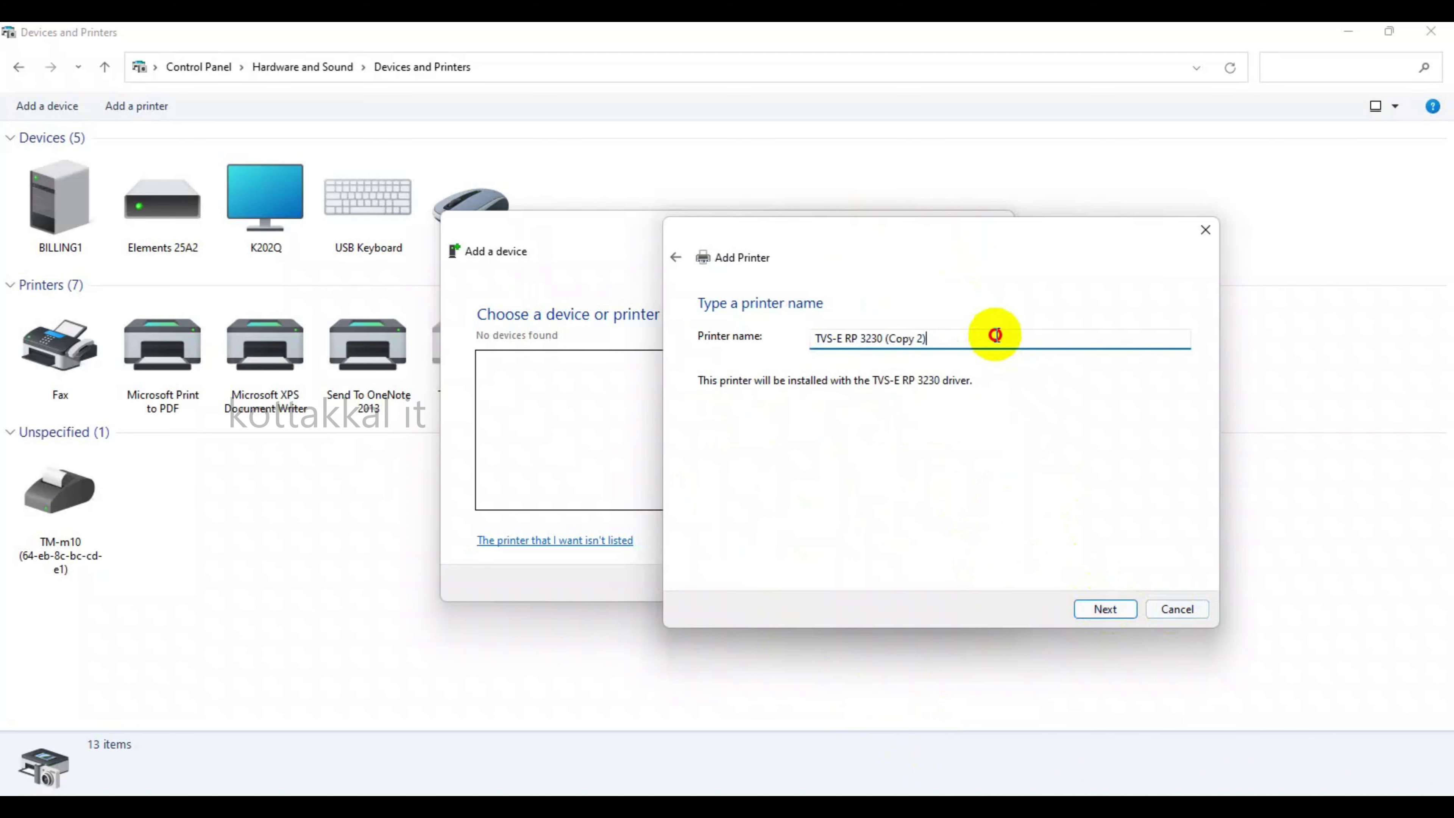
left_click_drag(995, 335, 773, 334)
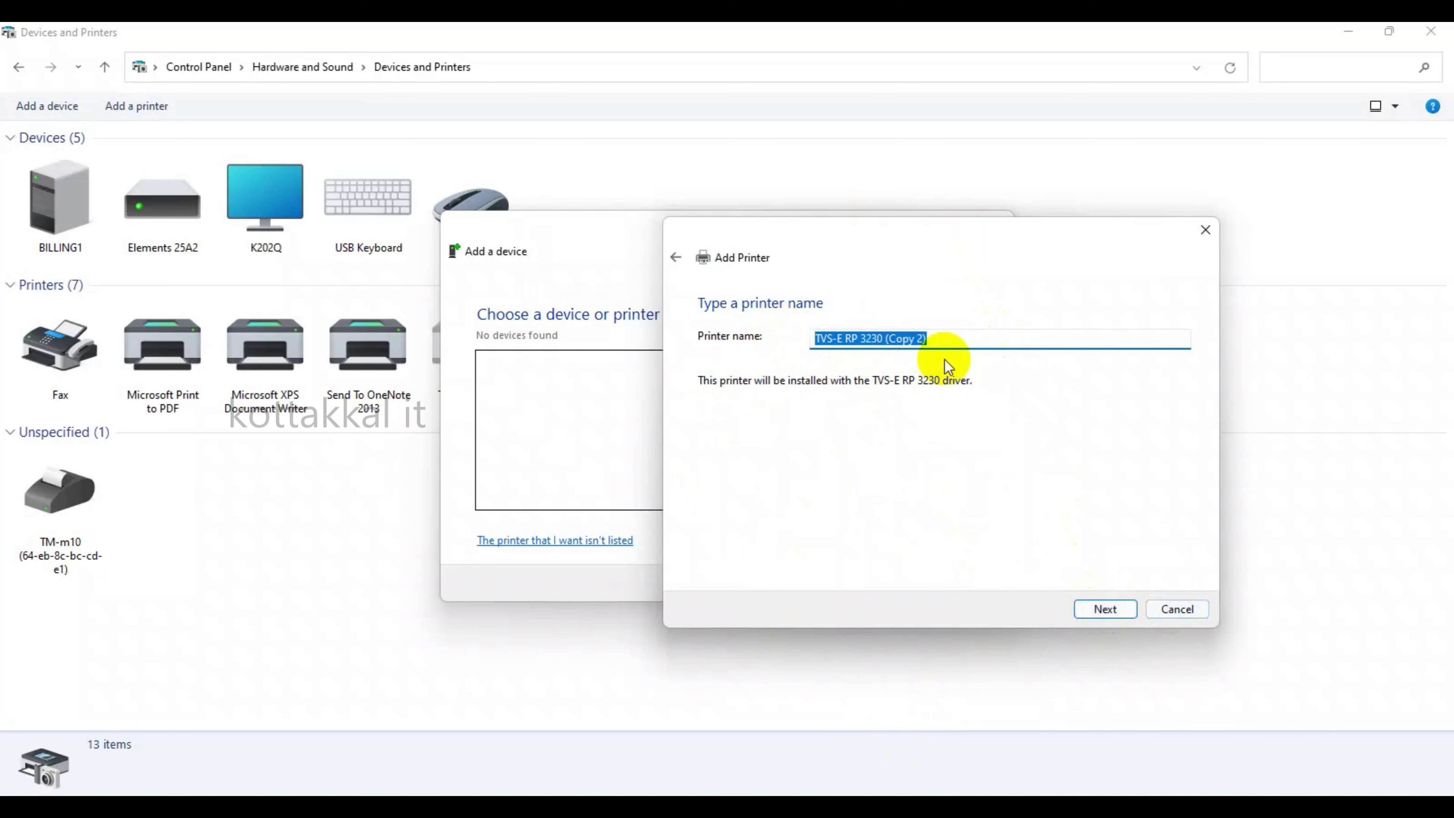
type("K")
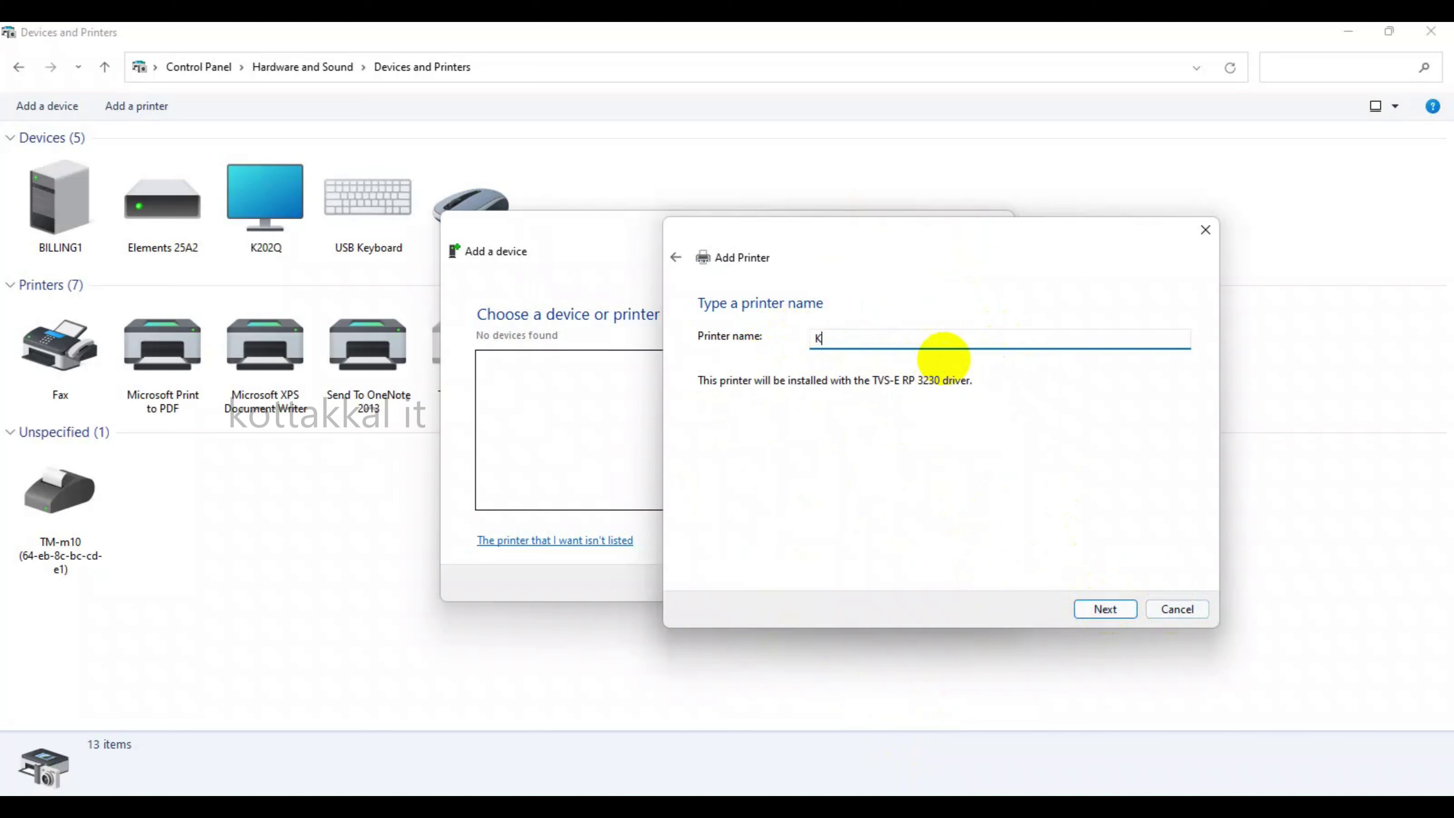
key("BackSpace")
type("KOT")
left_click(1119, 610)
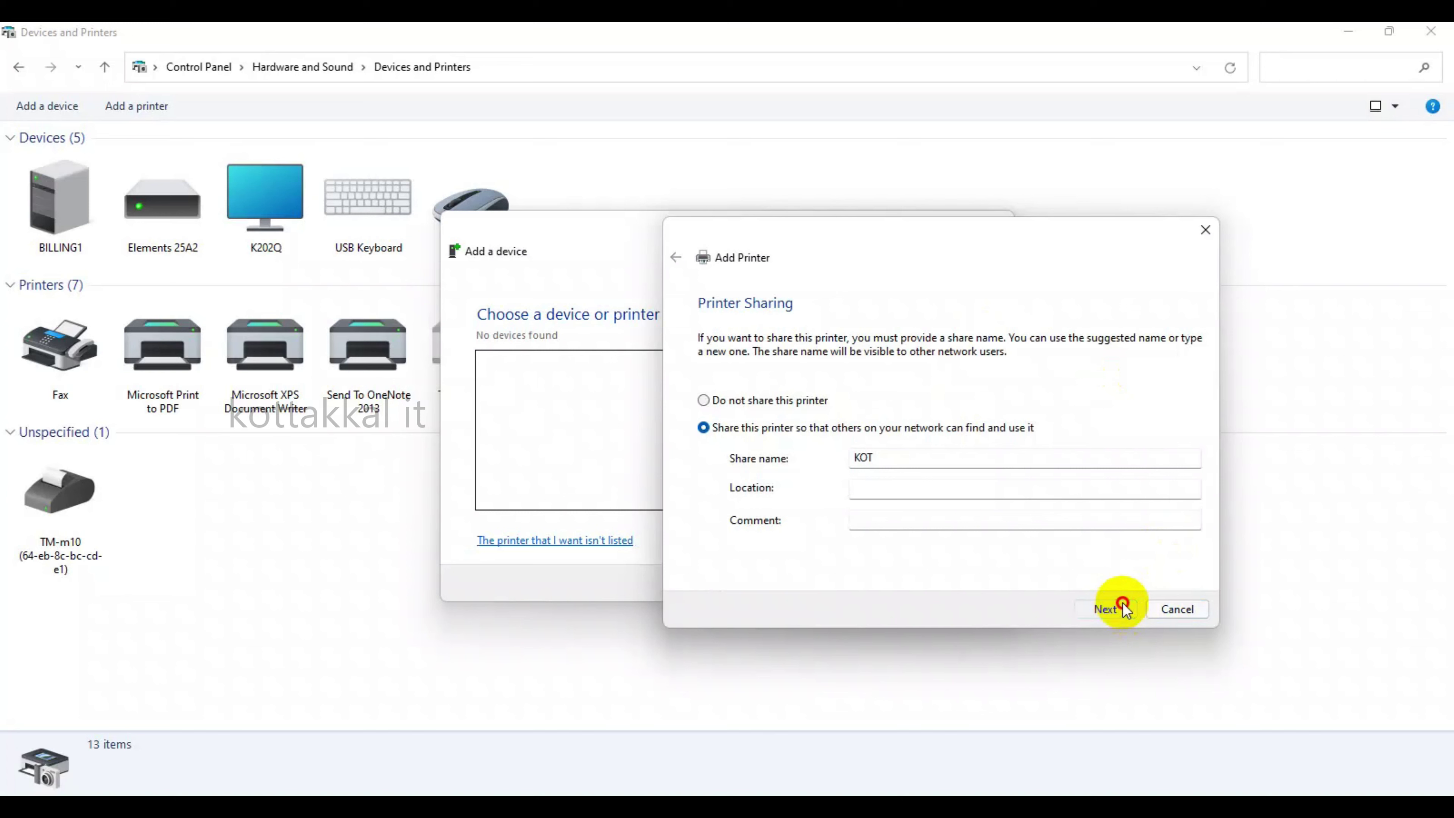
Choose not to share the KOT printer and finish the Add Printer wizard.
left_click(768, 400)
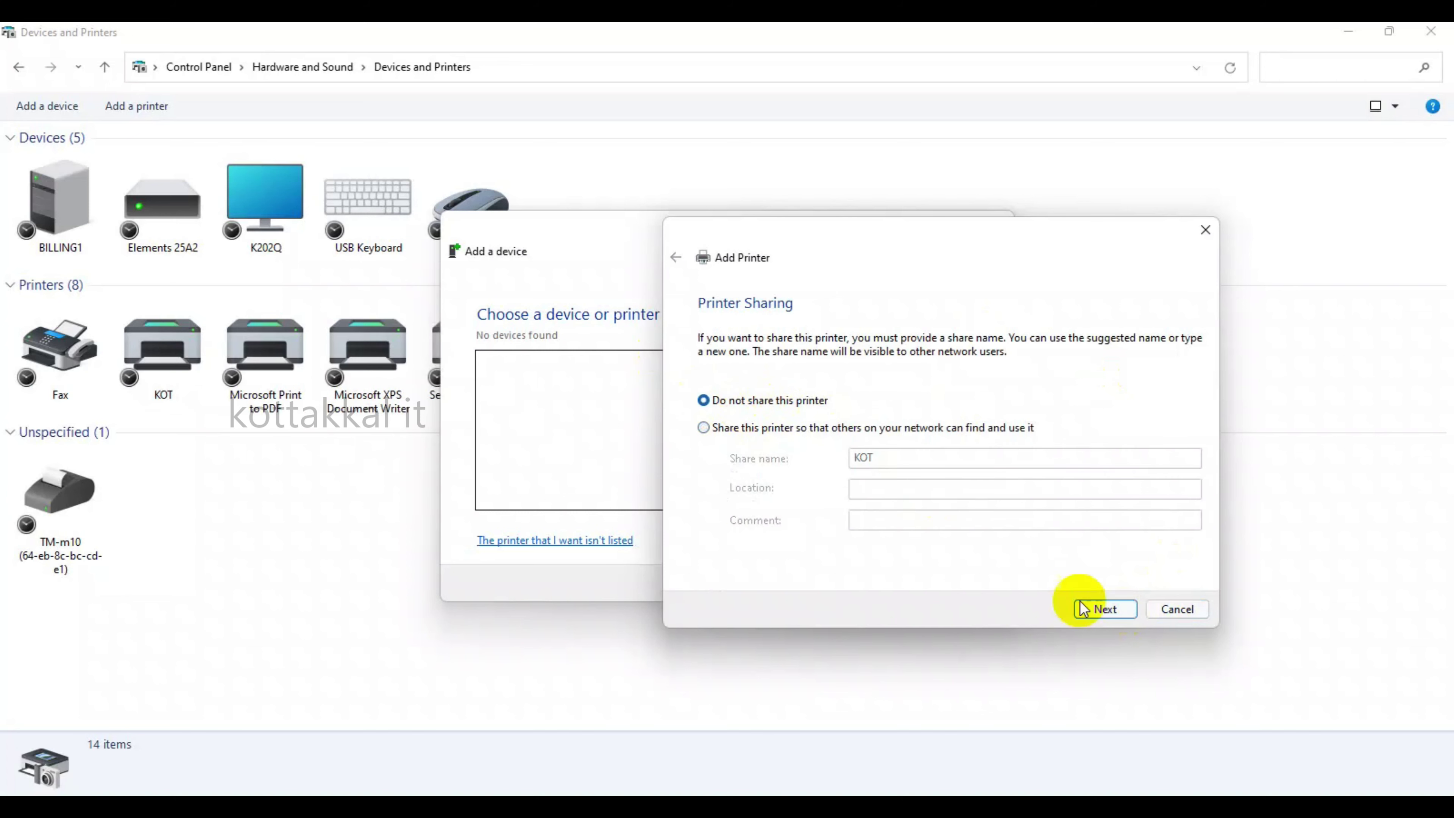
left_click(1106, 607)
left_click(1112, 611)
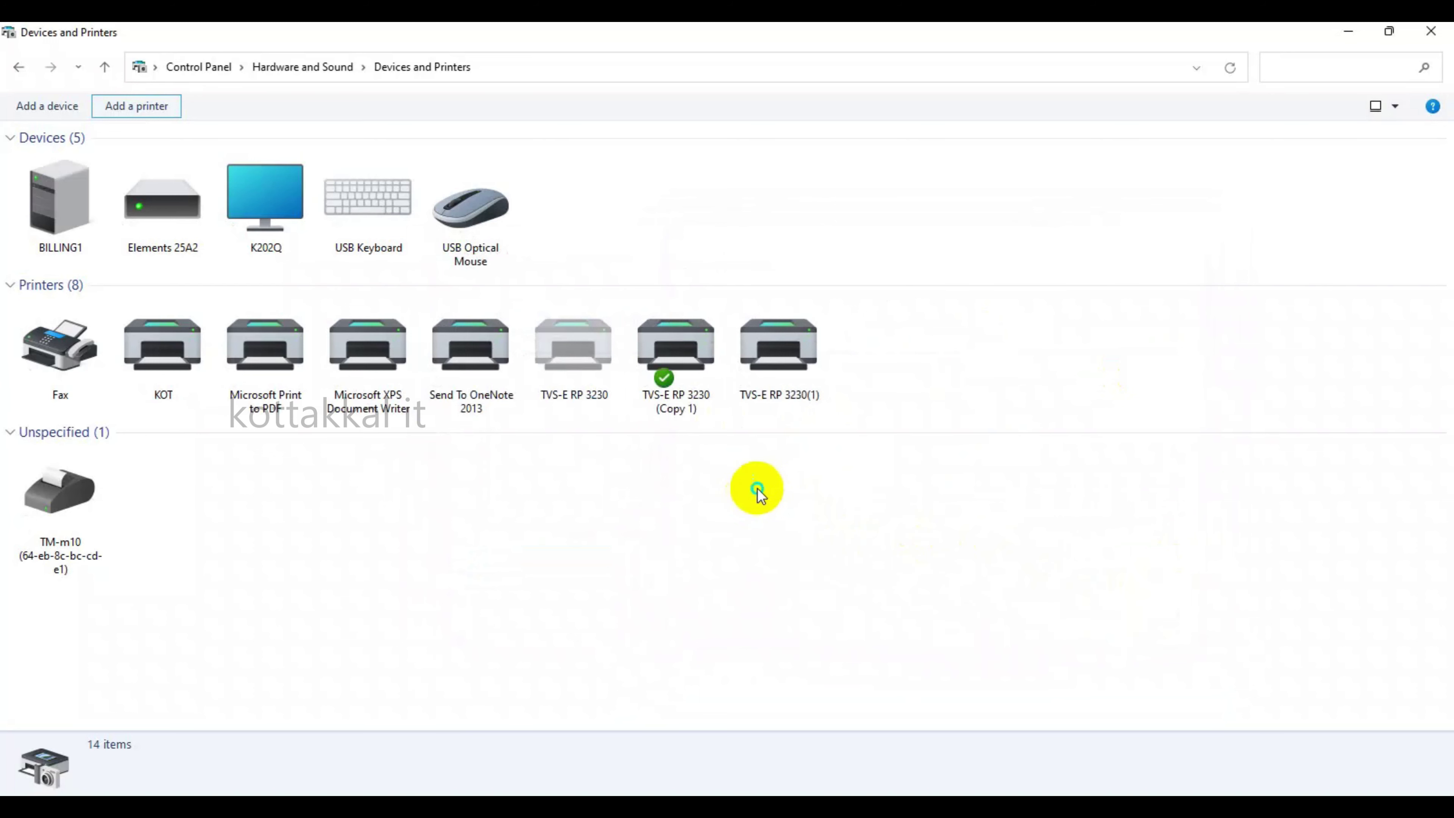
right_click(758, 489)
left_click(839, 558)
left_click(395, 358)
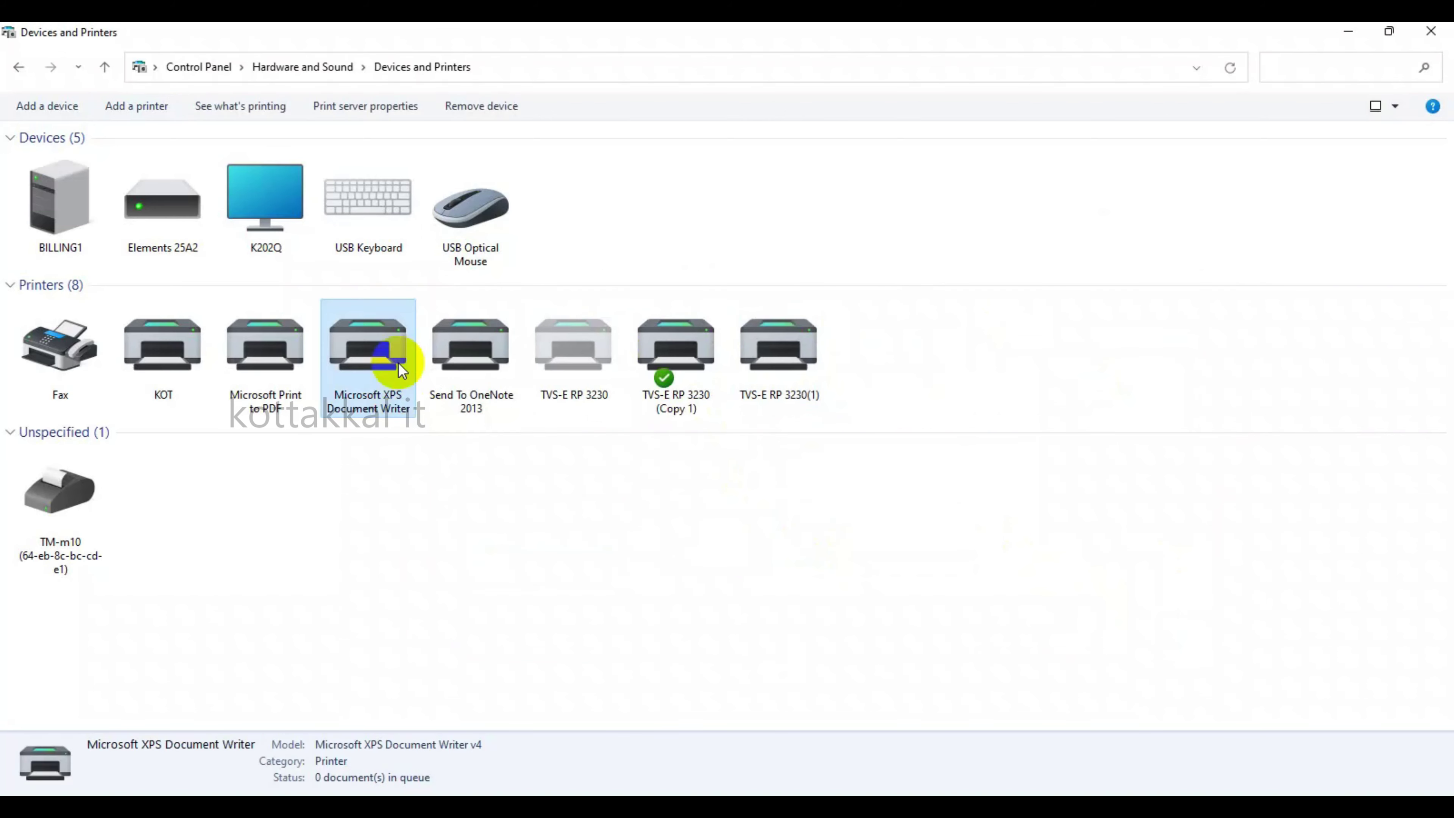
Print a test page from the KOT printer properties and close the dialogs.
right_click(190, 331)
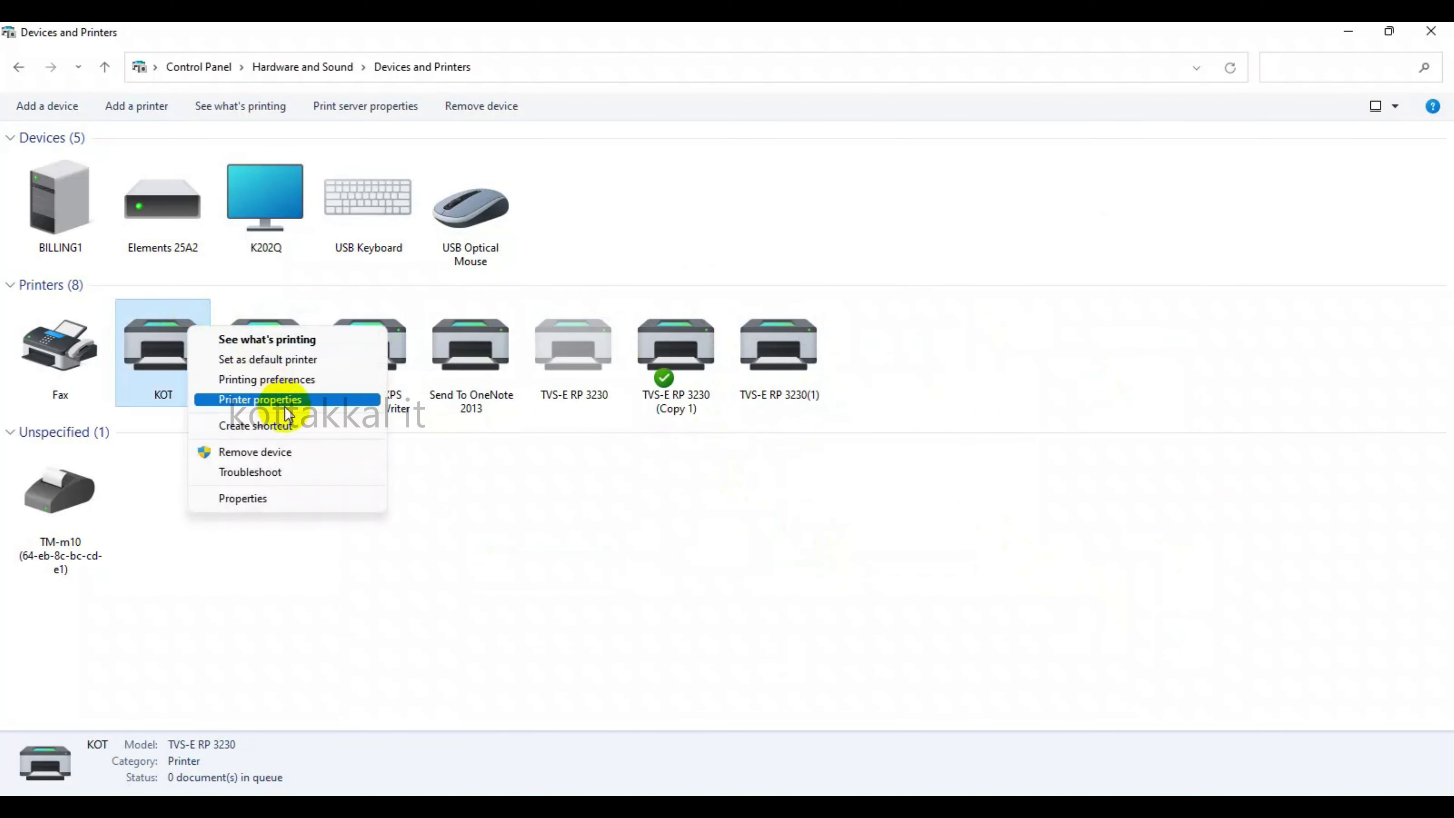
left_click(290, 403)
left_click(633, 726)
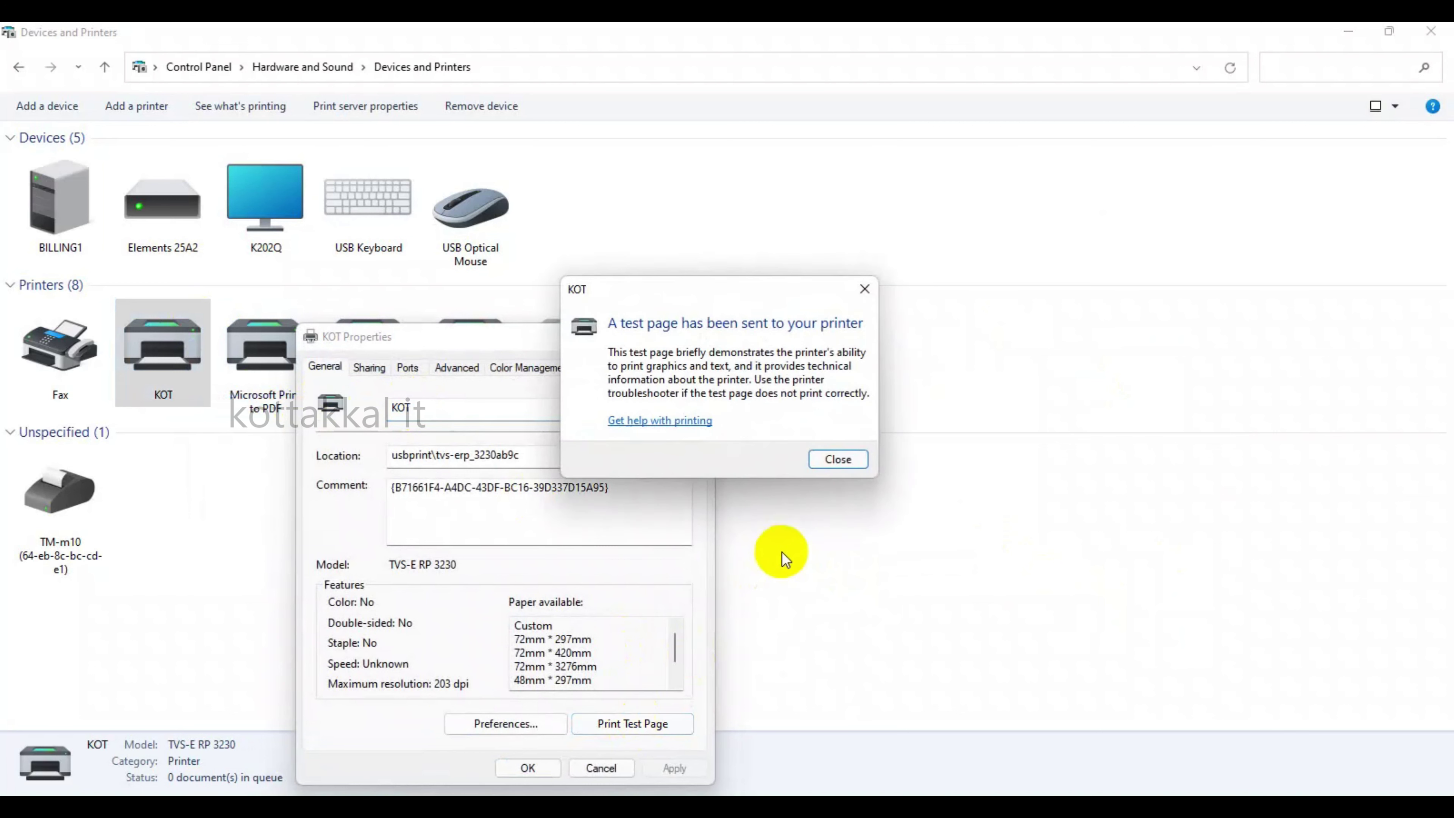
left_click(865, 288)
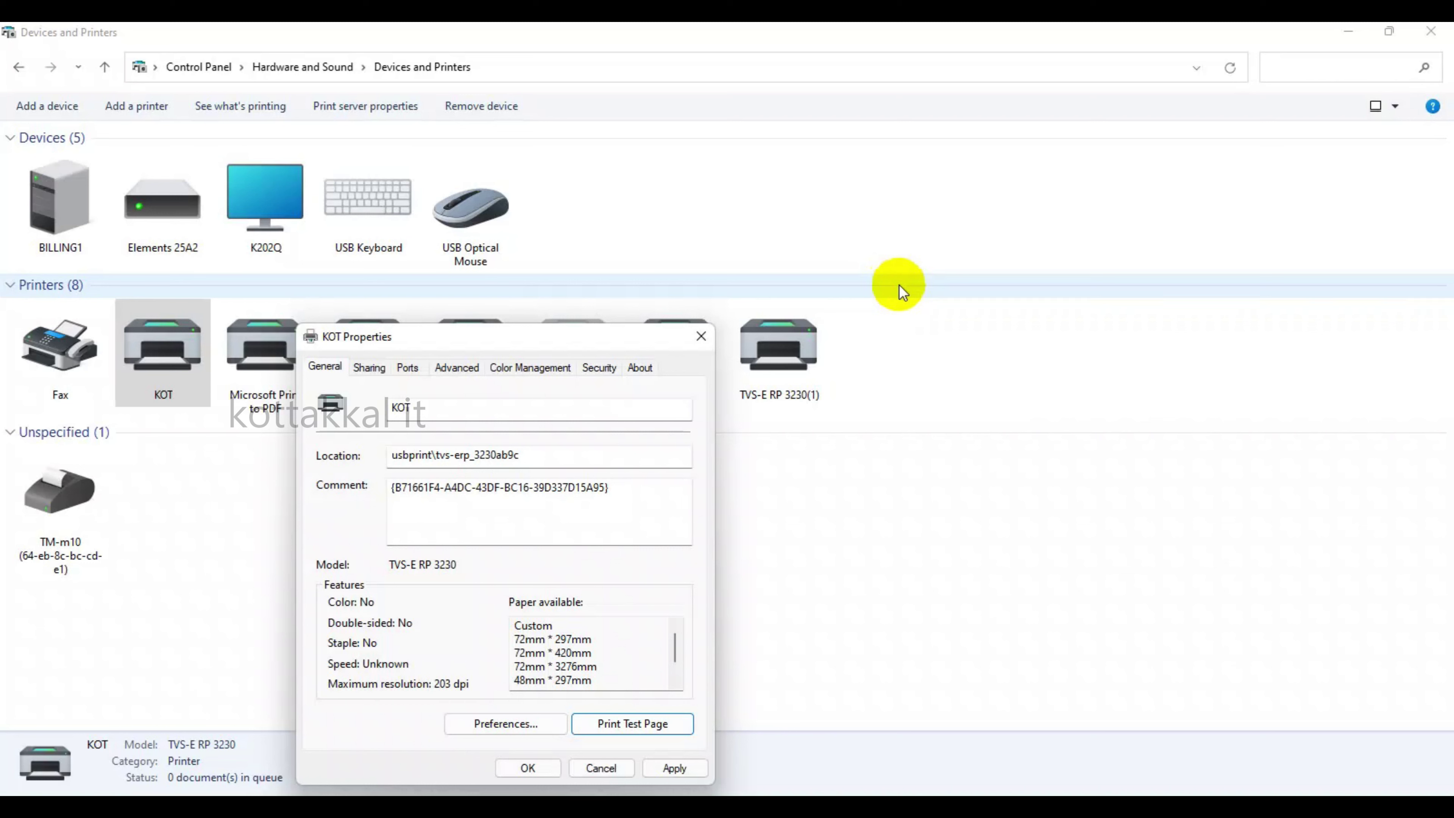
left_click(701, 333)
Print a test page from the TVS-E RP 3230 (Copy 1) printer properties and close the dialogs.
right_click(698, 345)
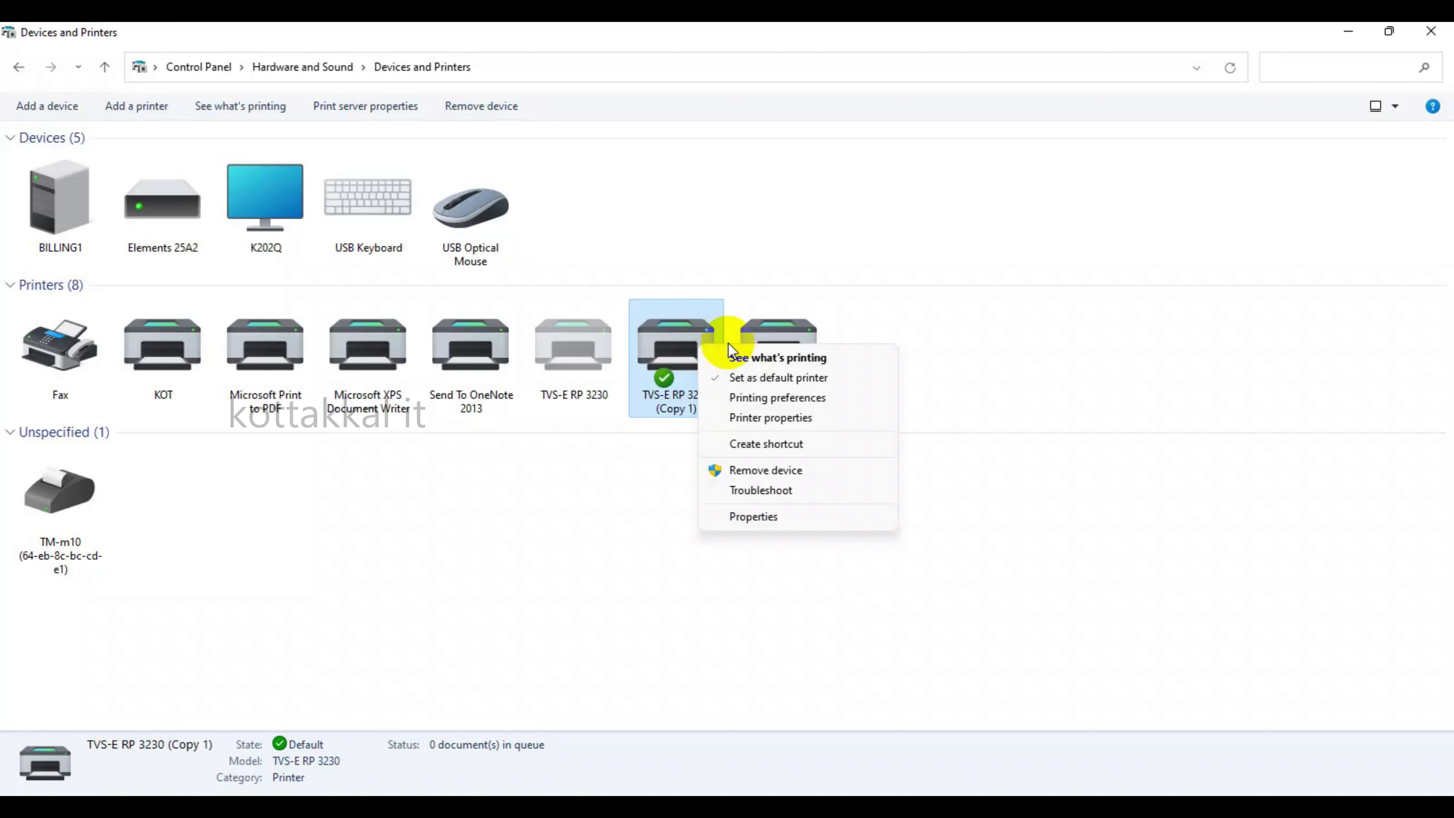
left_click(804, 418)
left_click(1150, 720)
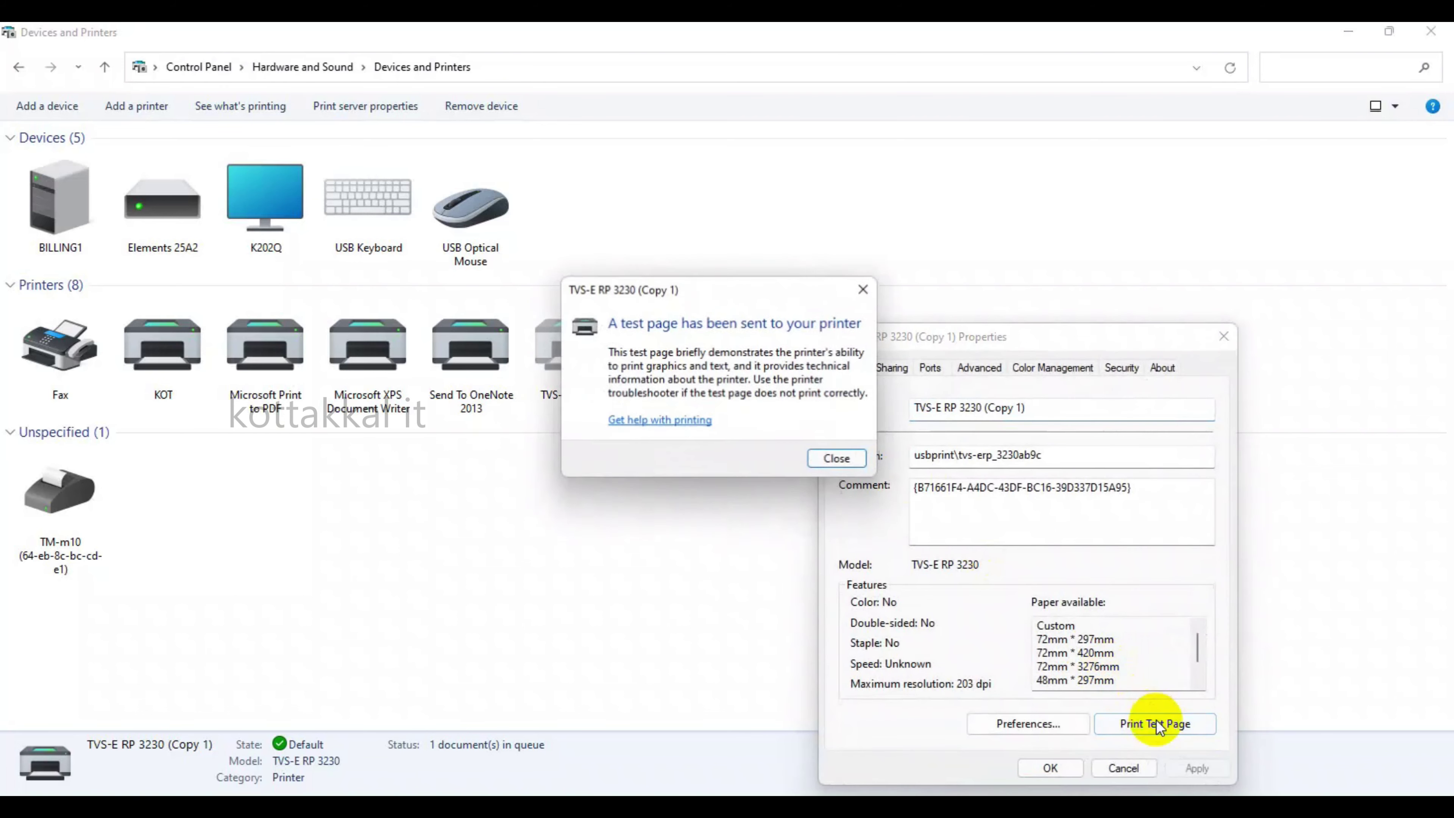
left_click(852, 459)
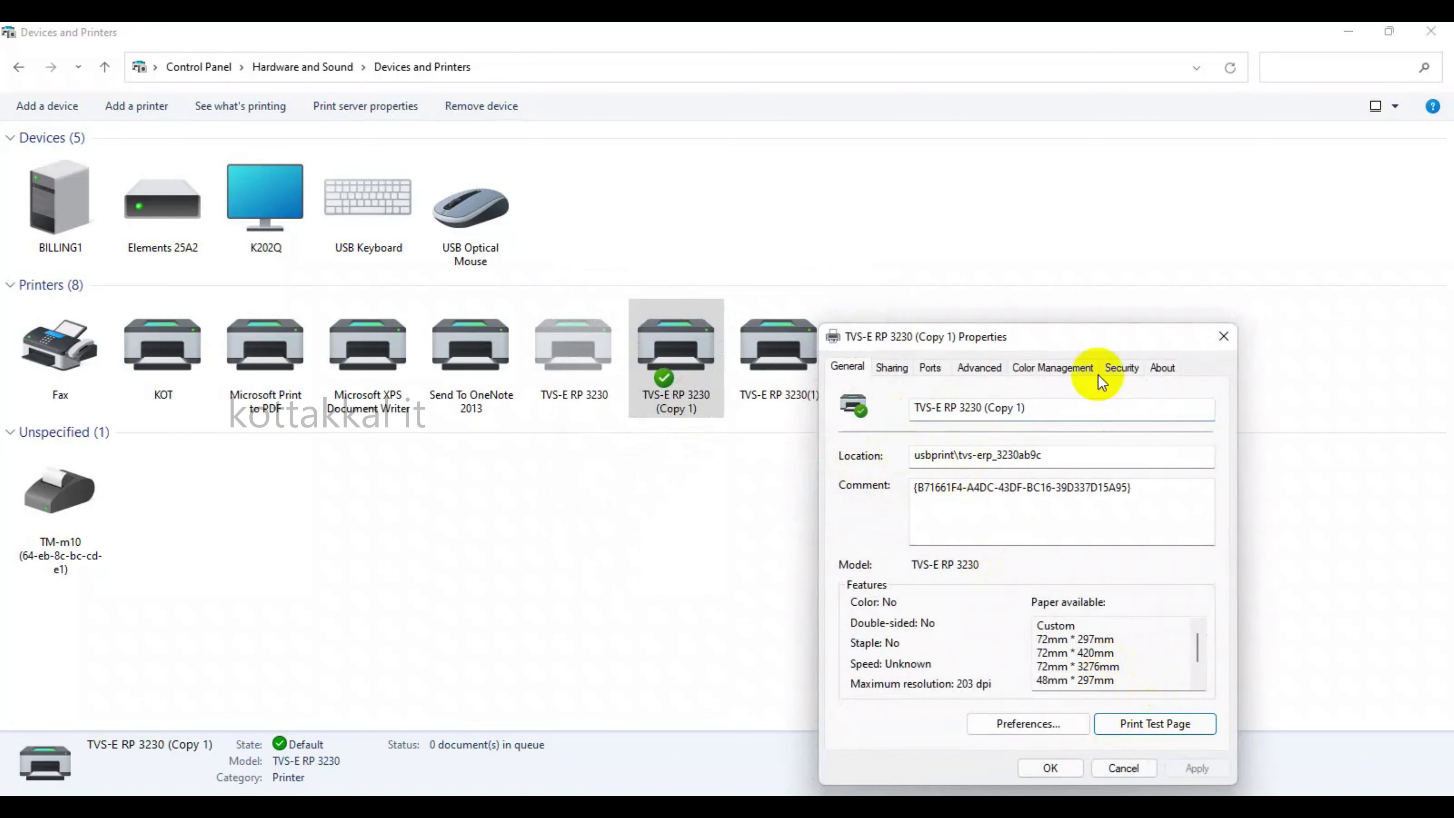
left_click(1222, 338)
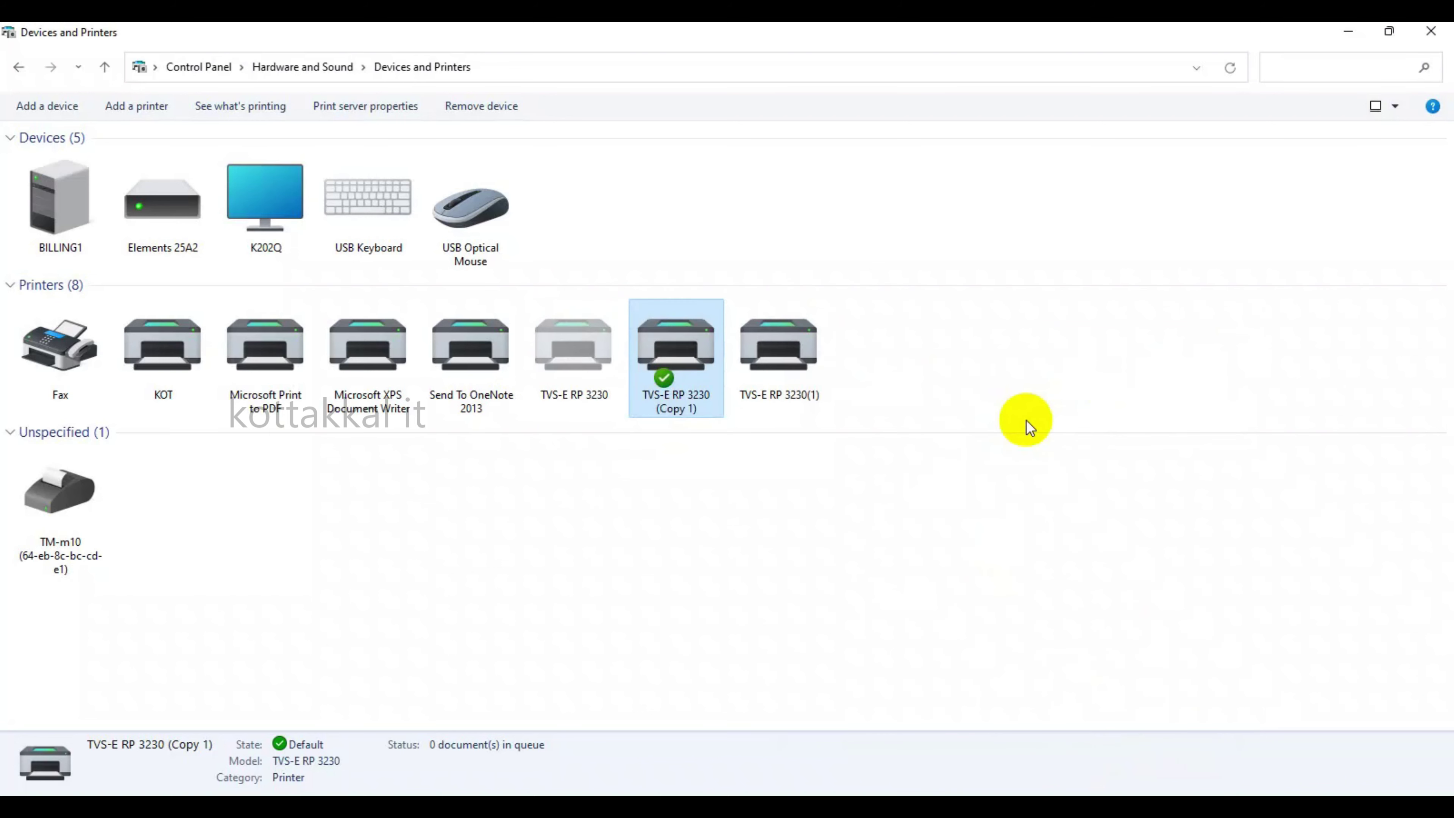